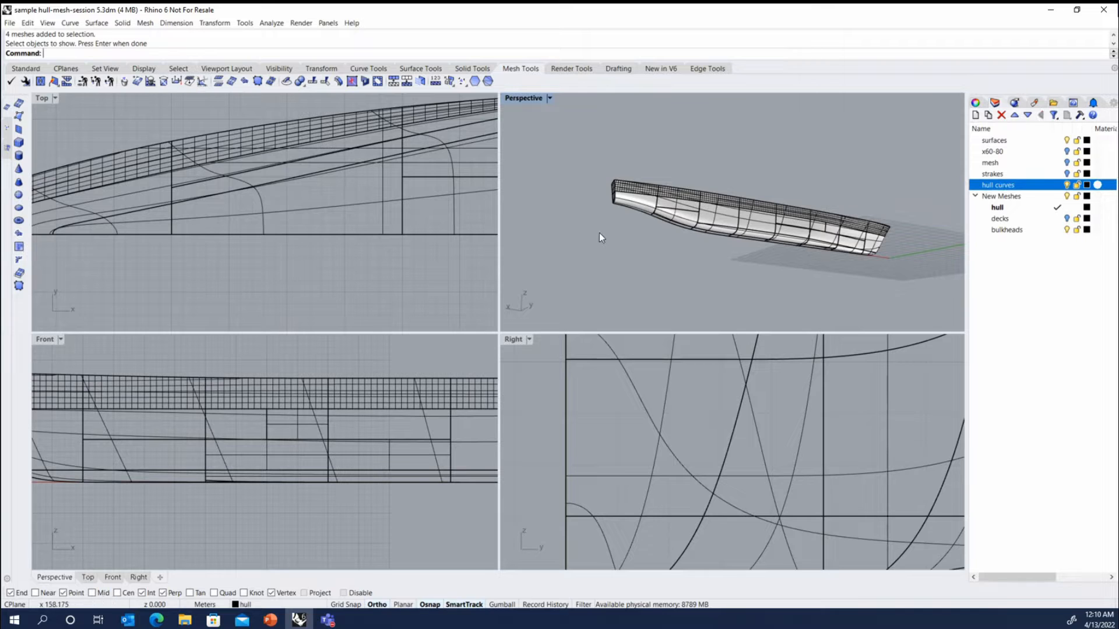
Step: Unhide the grouped transverse curves of the lower hull with the ShowSelected command
scroll(733, 186, up, 3)
middle_click(708, 177)
click(711, 185)
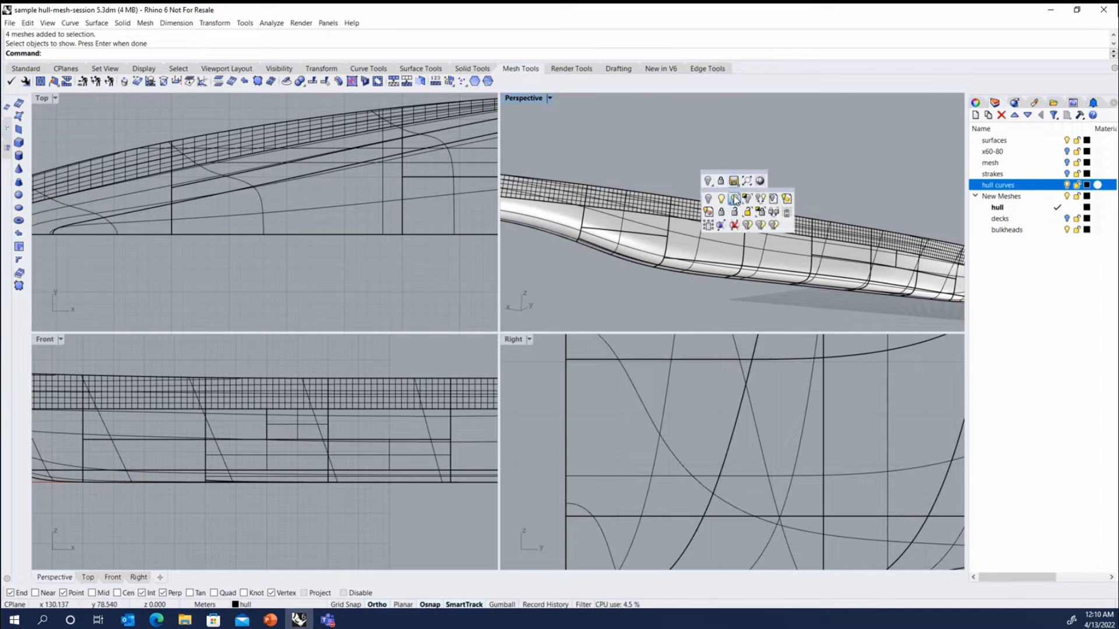
click(735, 197)
click(698, 243)
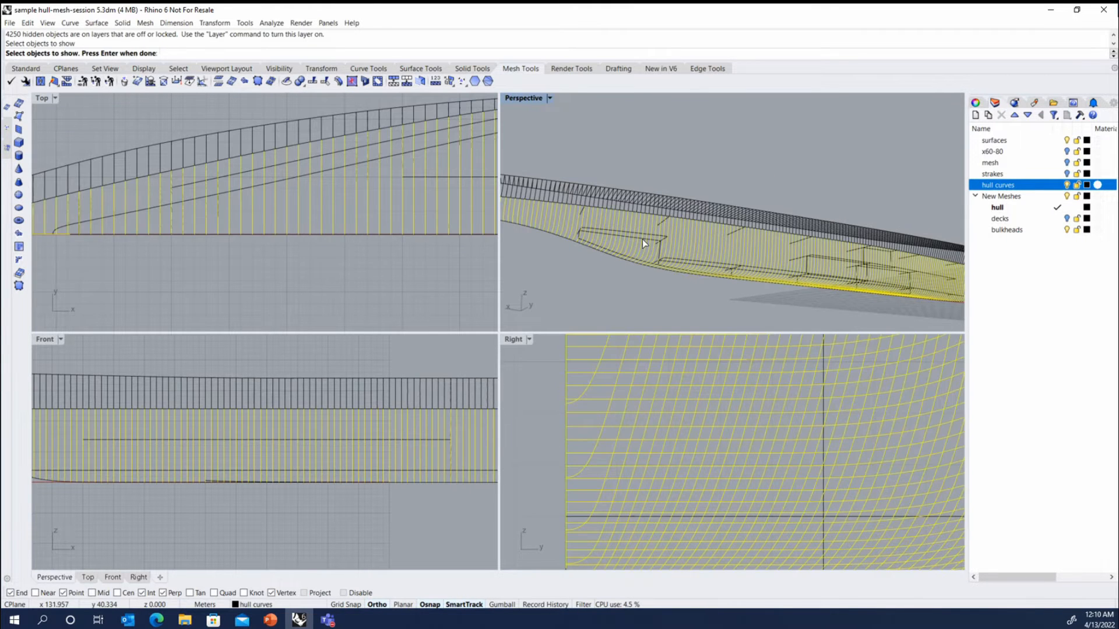
scroll(642, 239, down, 3)
scroll(647, 233, up, 4)
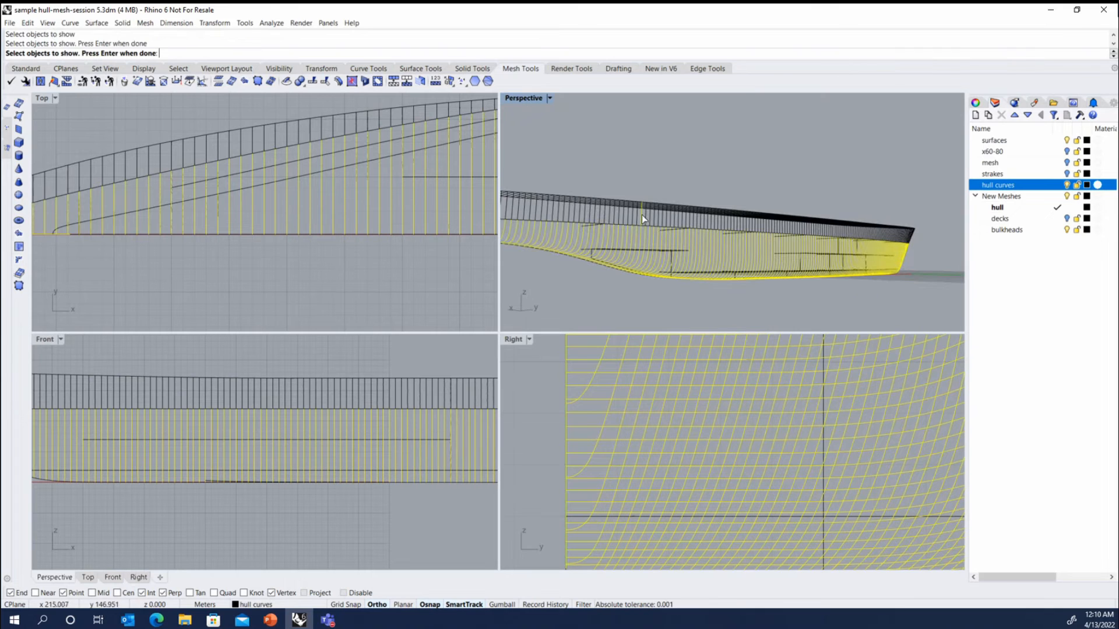
click(641, 215)
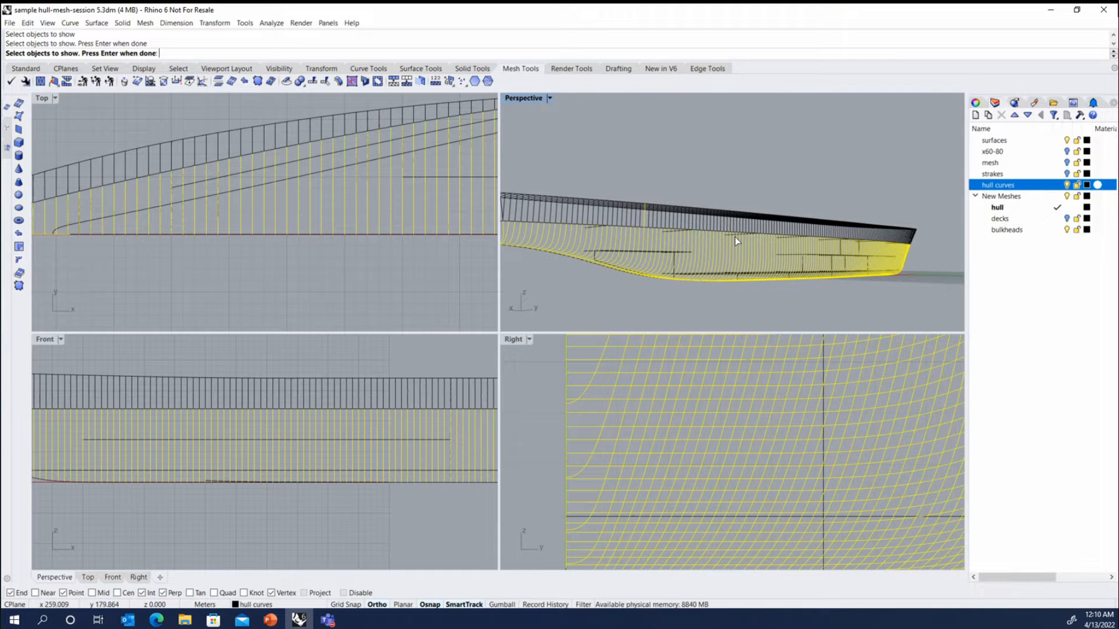
right_drag(701, 205, 556, 283)
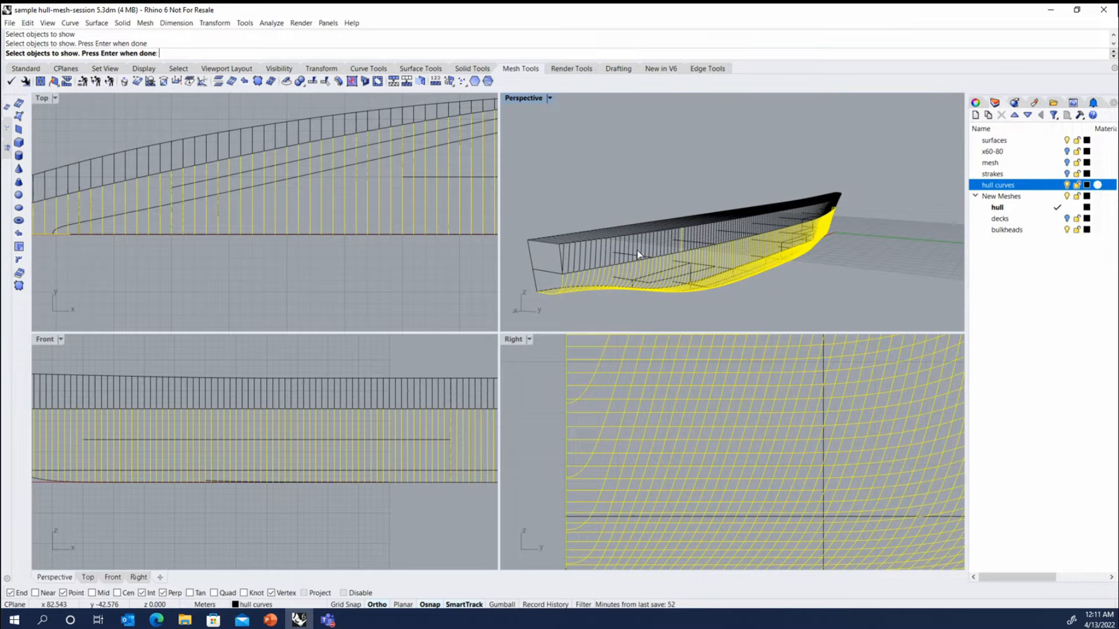
right_drag(864, 231, 780, 199)
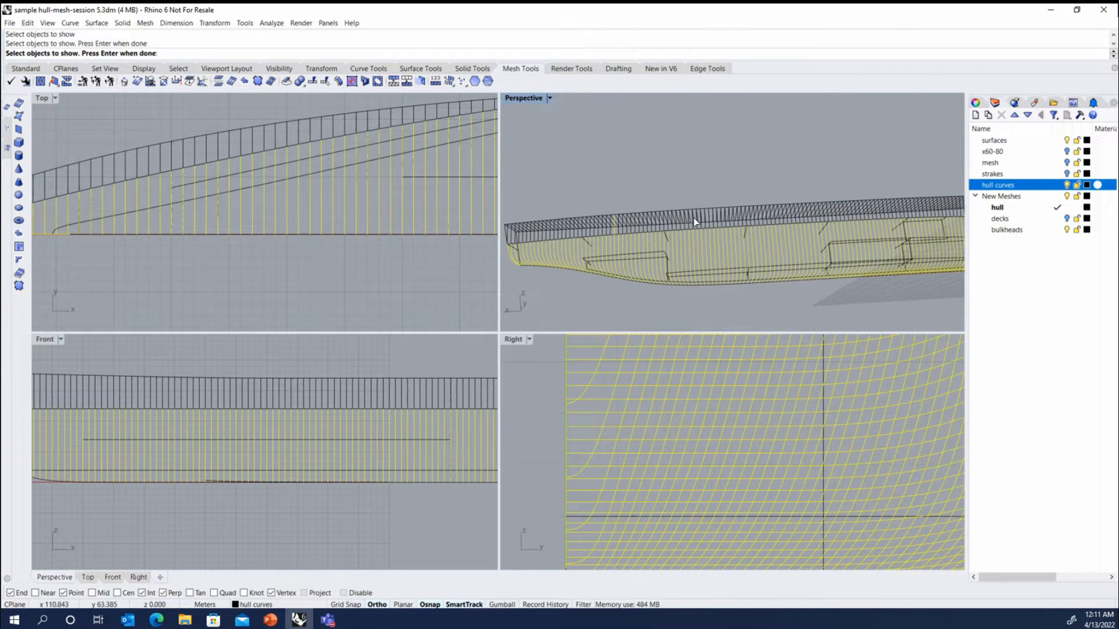
scroll(553, 259, down, 8)
scroll(789, 233, up, 6)
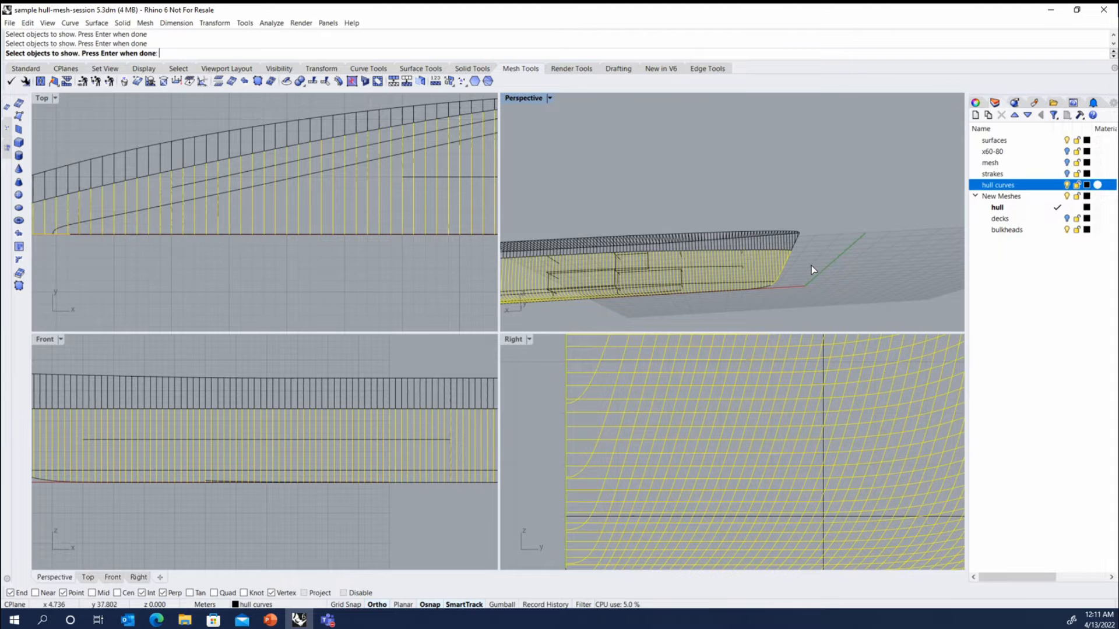
key(Return)
key(Return)
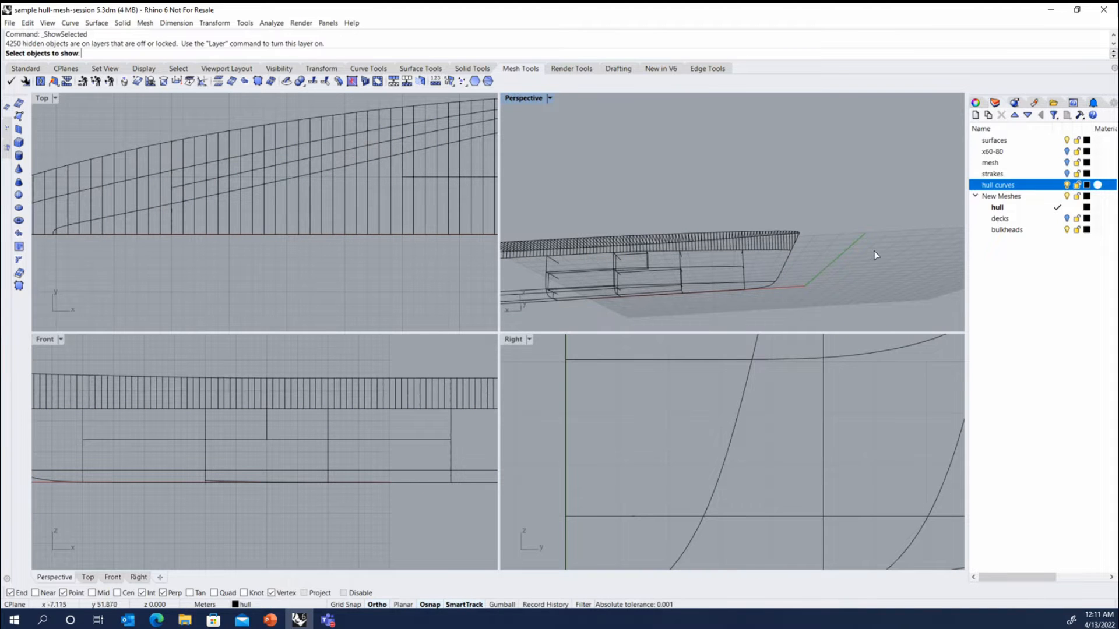
key(Return)
Step: Hide the surfaces layer and select the lower hull's transverse curves to review them around the hull
scroll(772, 238, up, 8)
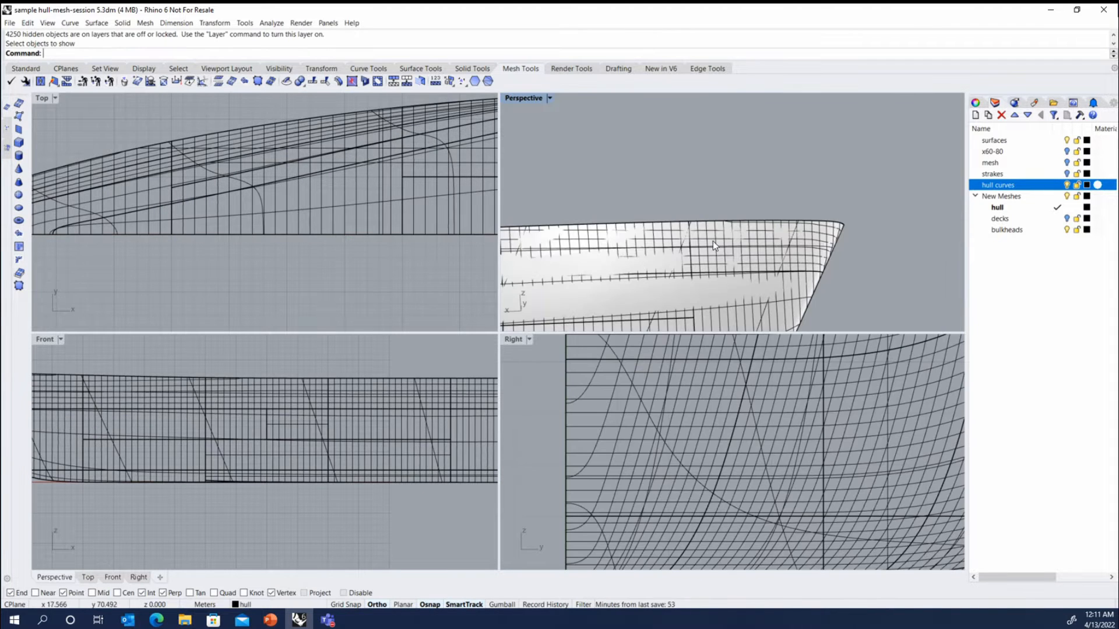
click(1066, 141)
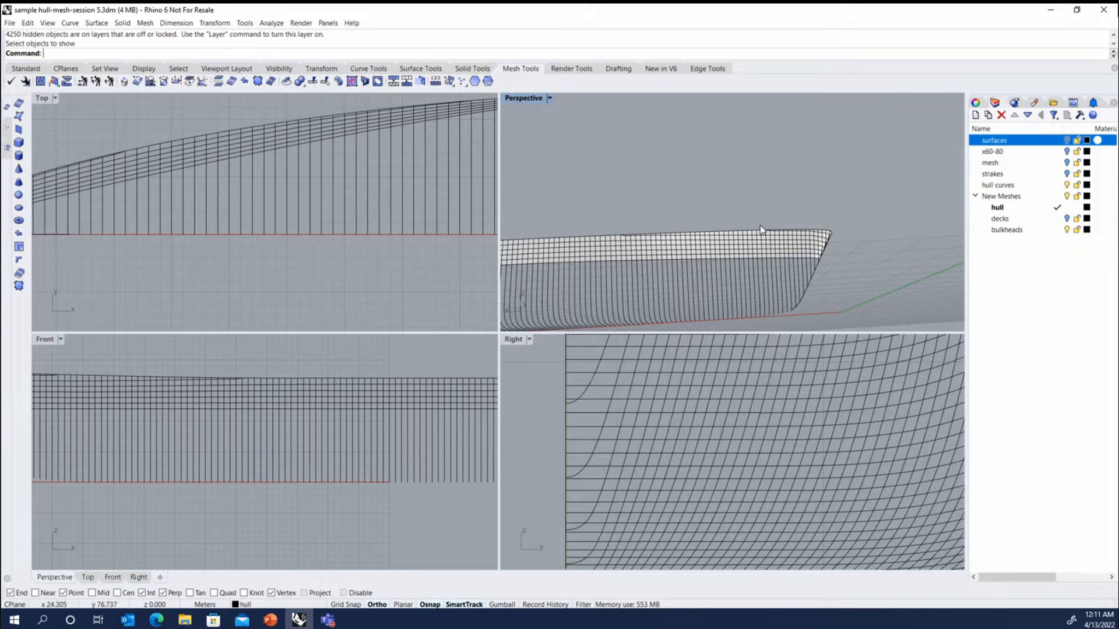
scroll(838, 223, down, 4)
scroll(838, 224, down, 2)
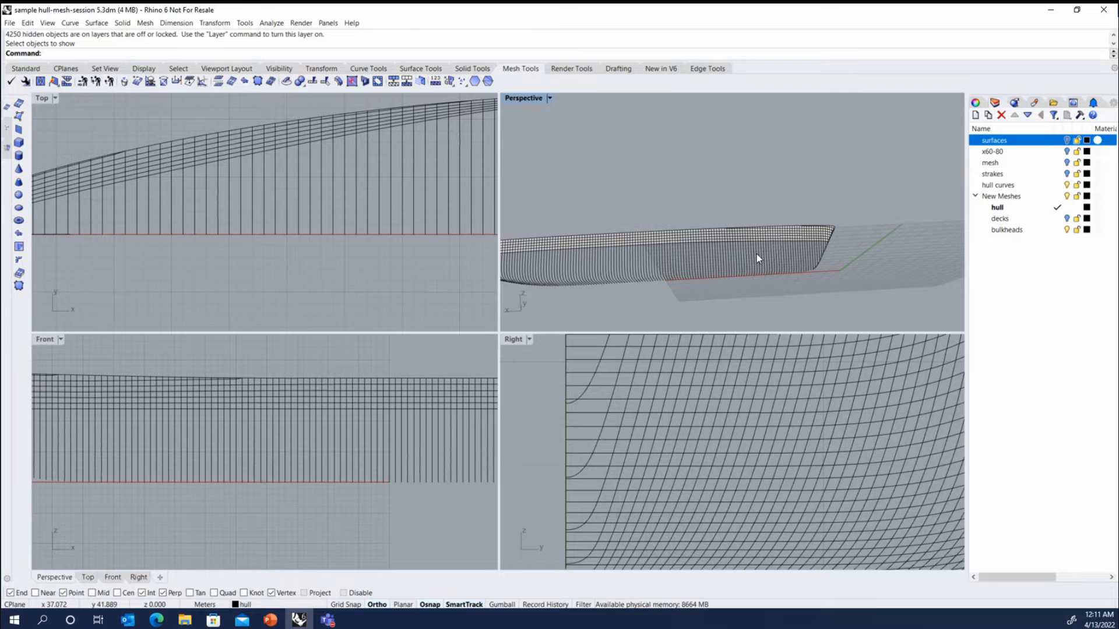
click(756, 254)
right_drag(756, 254, 707, 244)
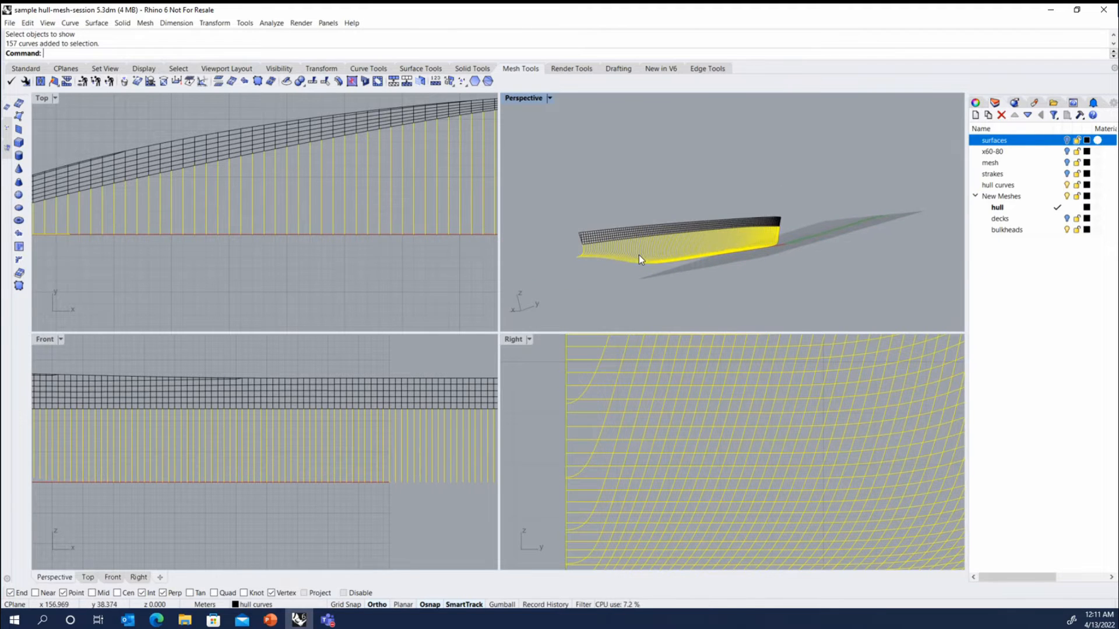
right_drag(624, 229, 814, 210)
Step: Show the surfaces layer to examine the decks and bulkheads inside the hull, and hide that layer again
click(1066, 140)
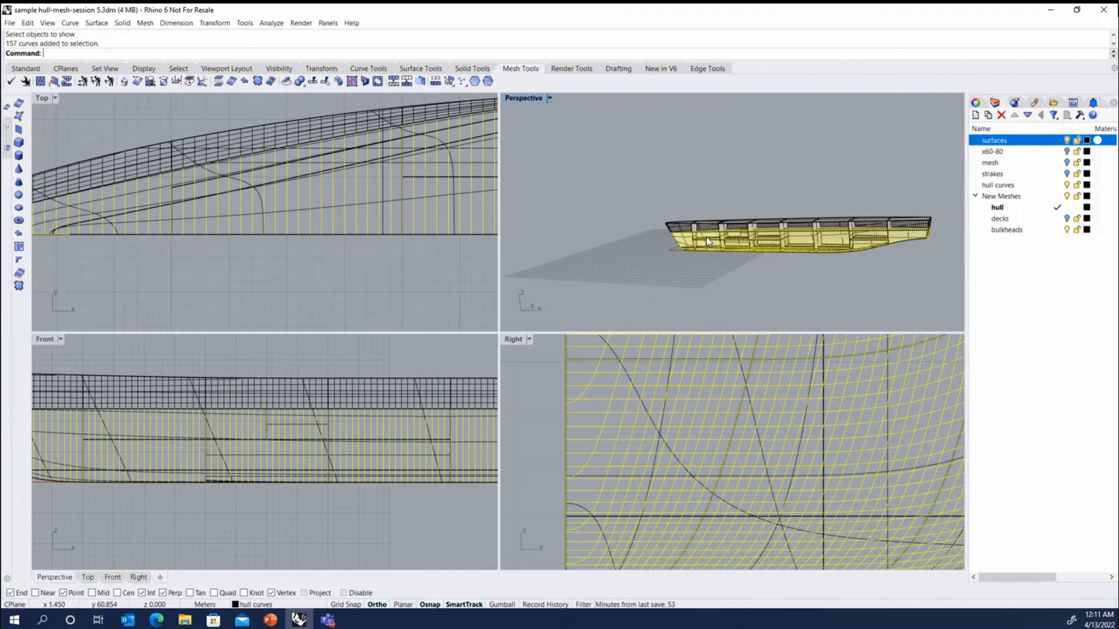
click(781, 181)
scroll(749, 233, up, 2)
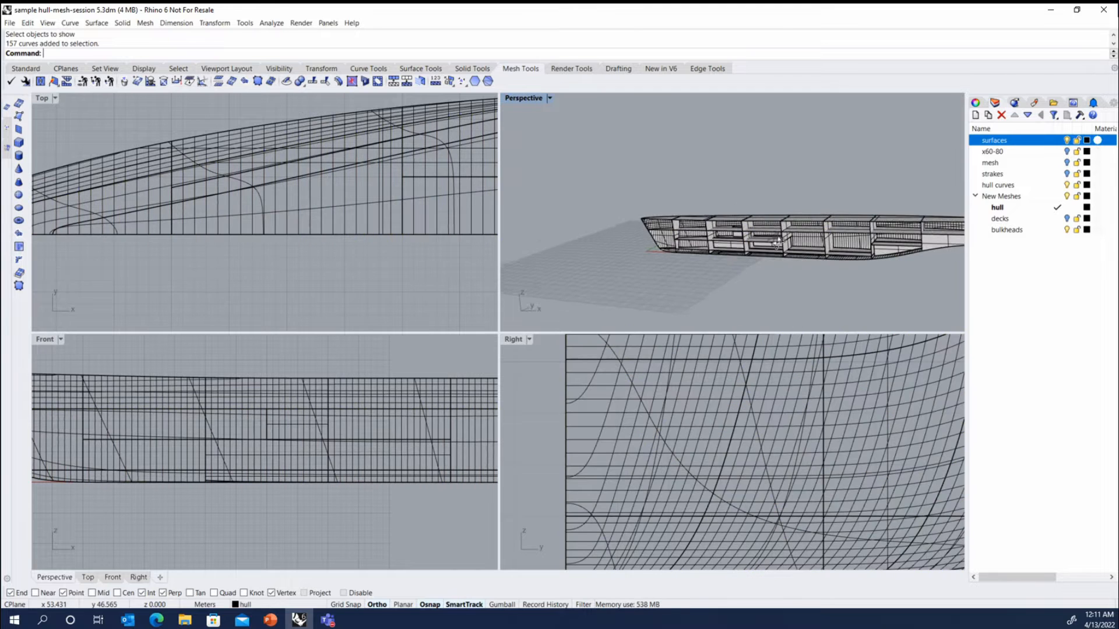
right_drag(741, 244, 757, 257)
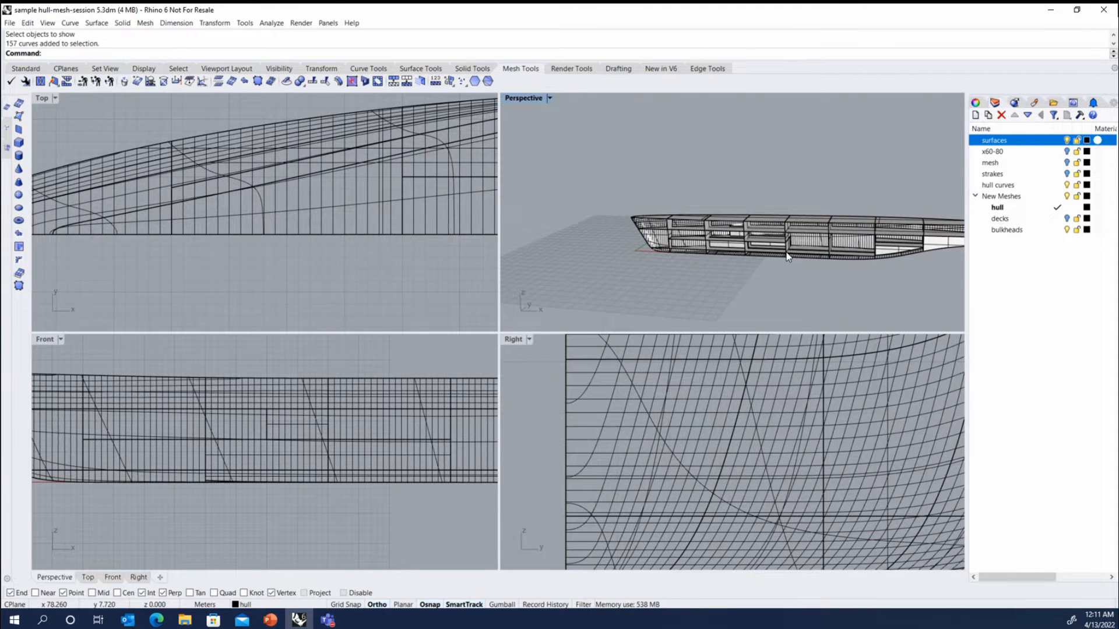
scroll(753, 252, up, 4)
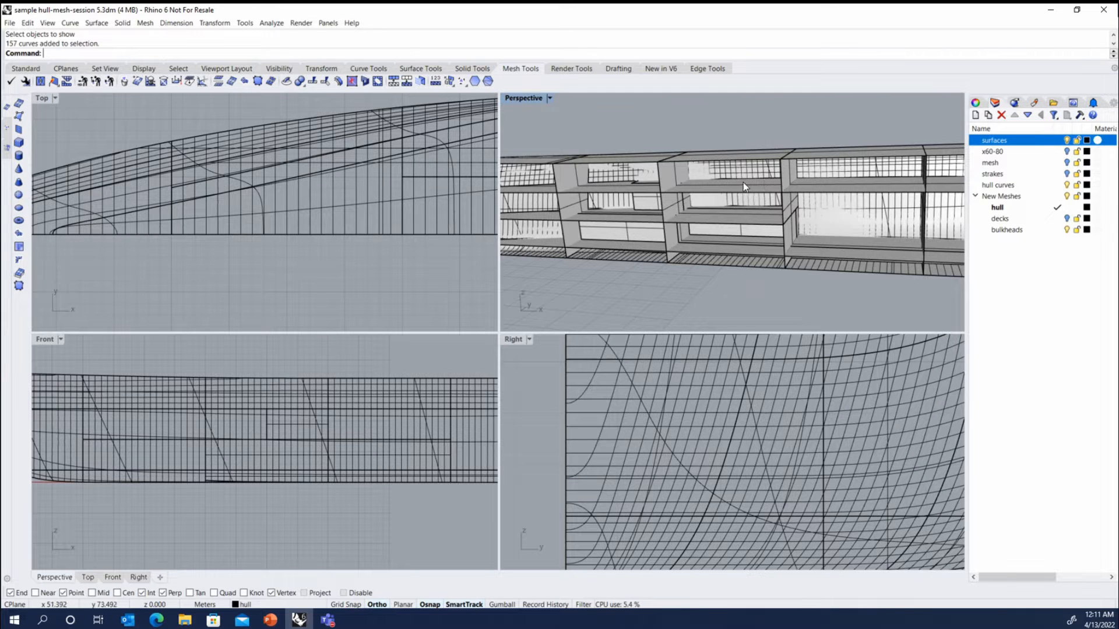
click(1067, 141)
Step: Create a corner-to-corner plane in the Top view that extends beyond the hull on all sides
scroll(652, 219, down, 6)
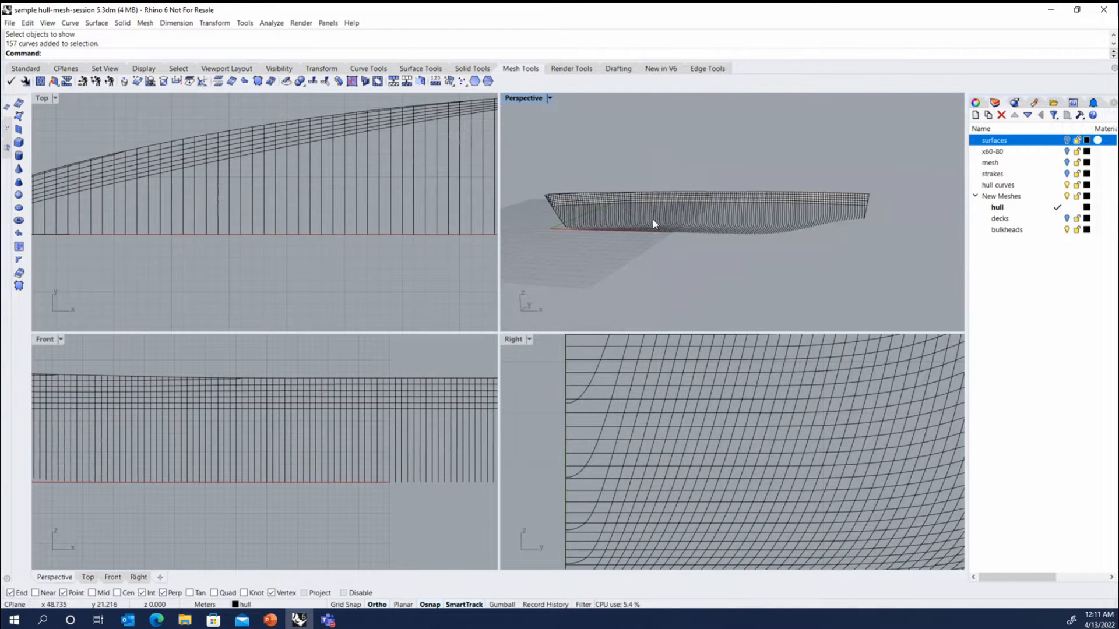
scroll(653, 219, down, 1)
scroll(138, 229, down, 5)
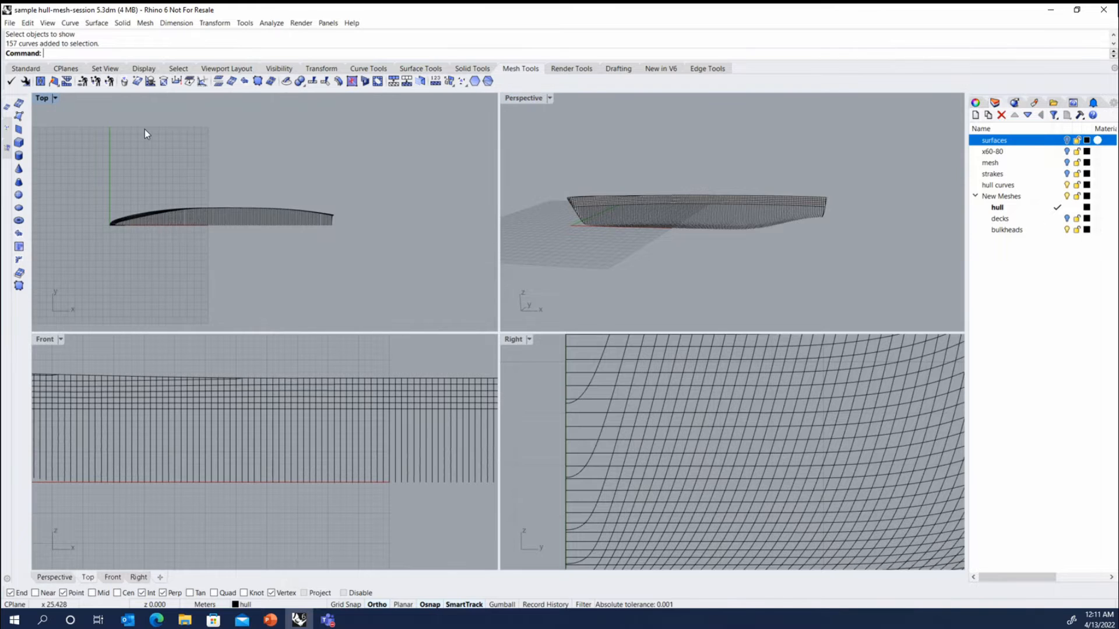
click(96, 22)
mouse_move(102, 35)
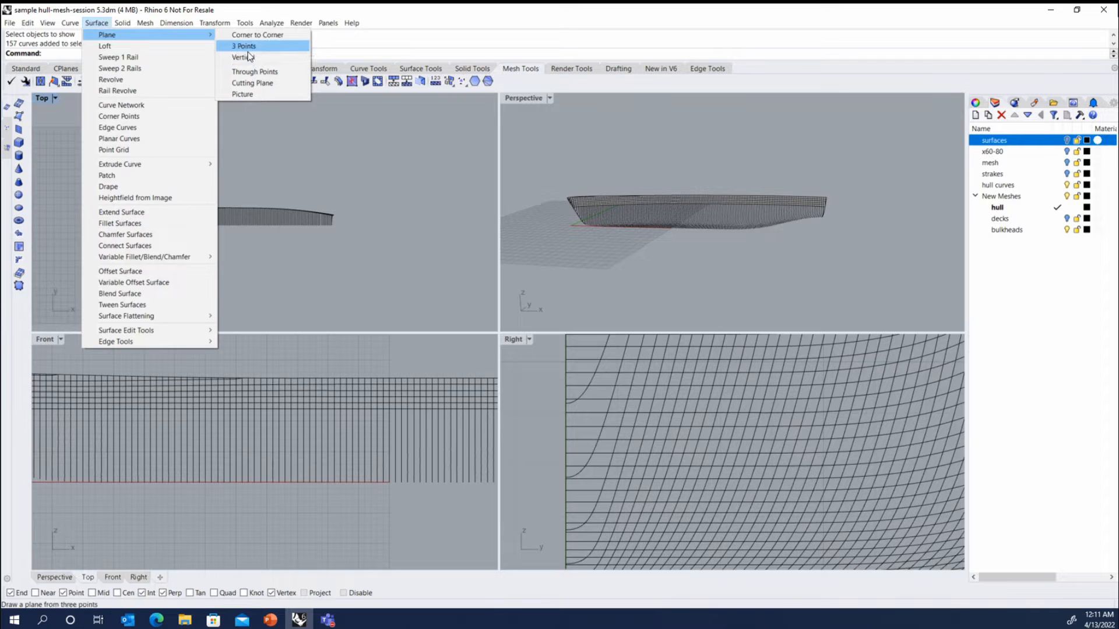
click(256, 38)
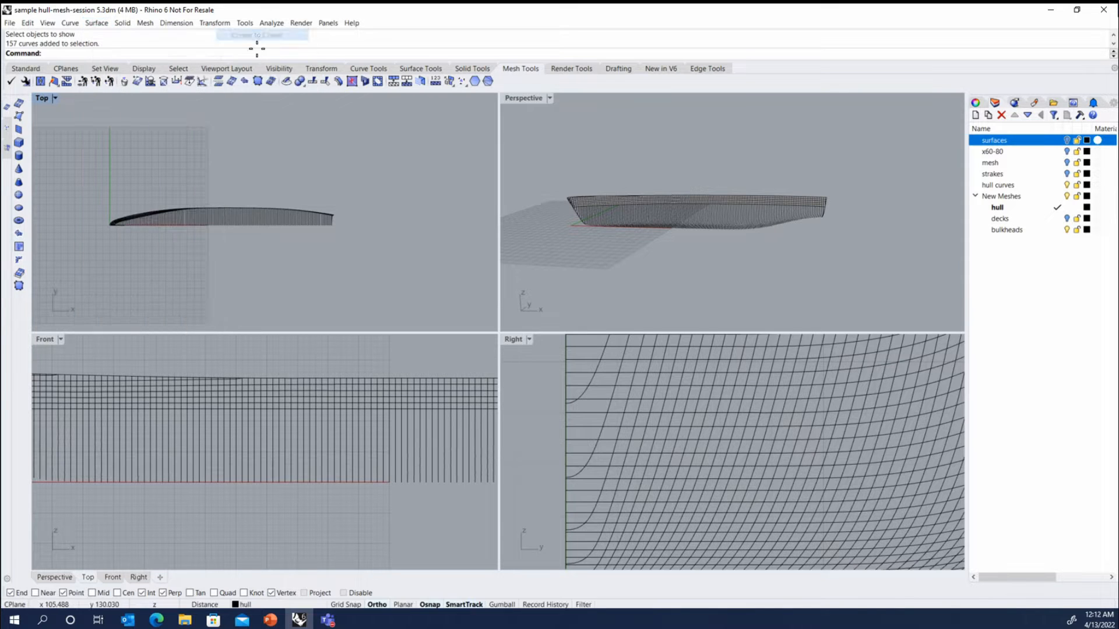
click(82, 163)
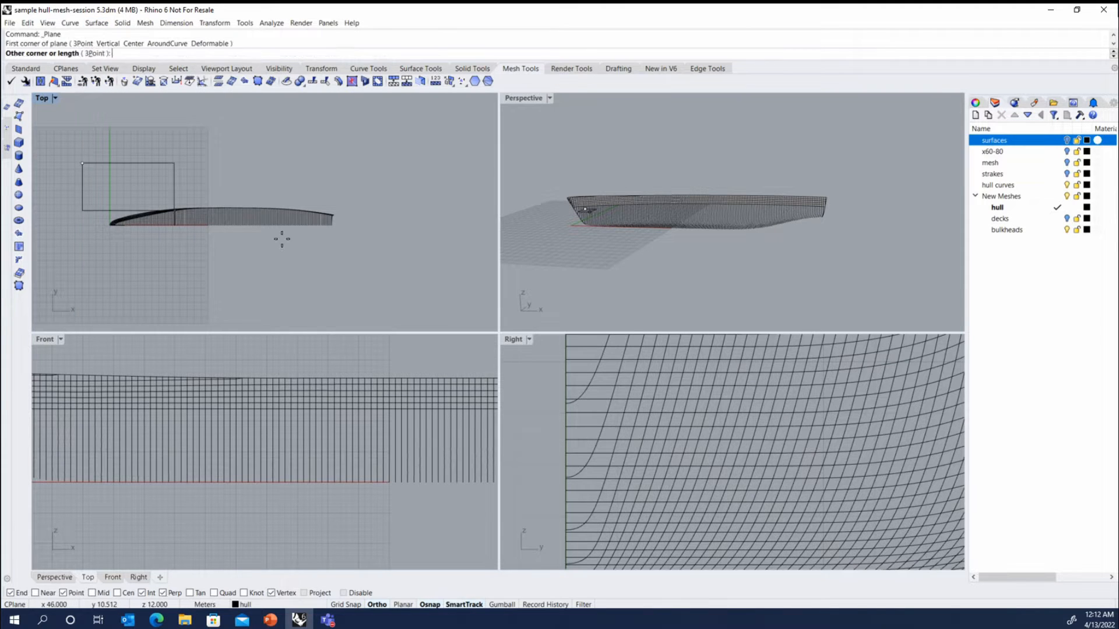
click(399, 270)
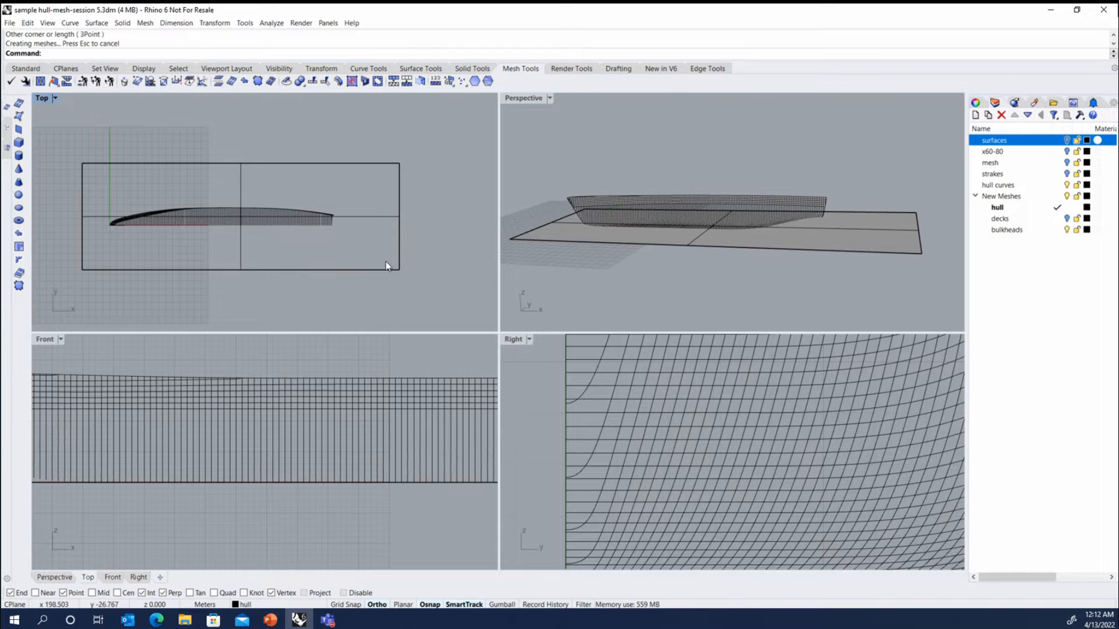
Step: Raise the plane vertically with the Gumball so it crosses the hull just above the keel line
click(240, 269)
scroll(309, 460, down, 5)
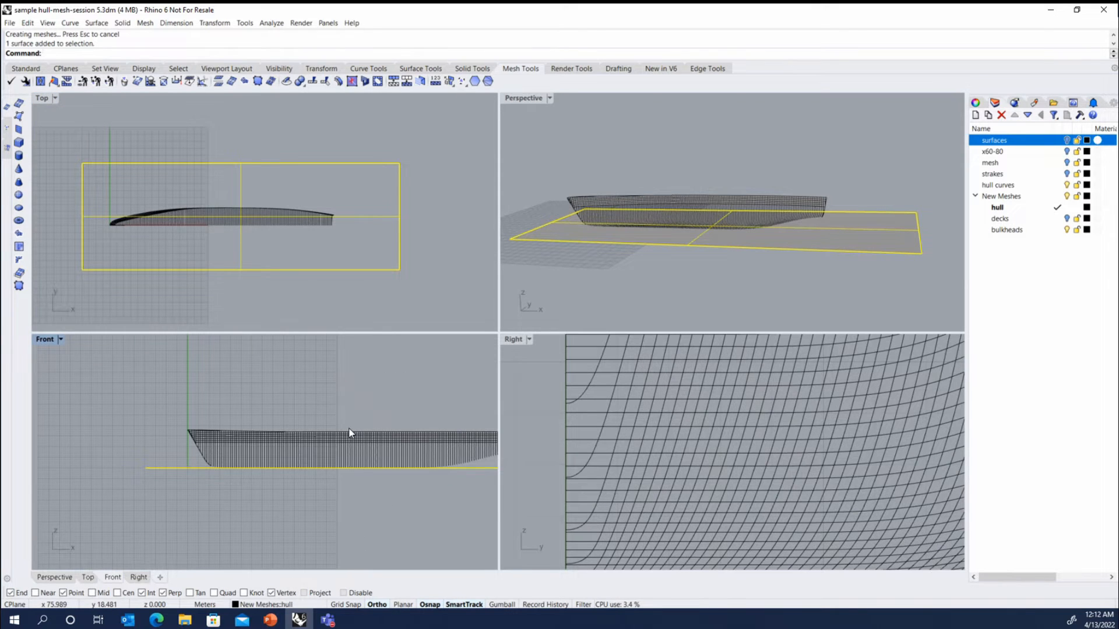
scroll(250, 399, down, 2)
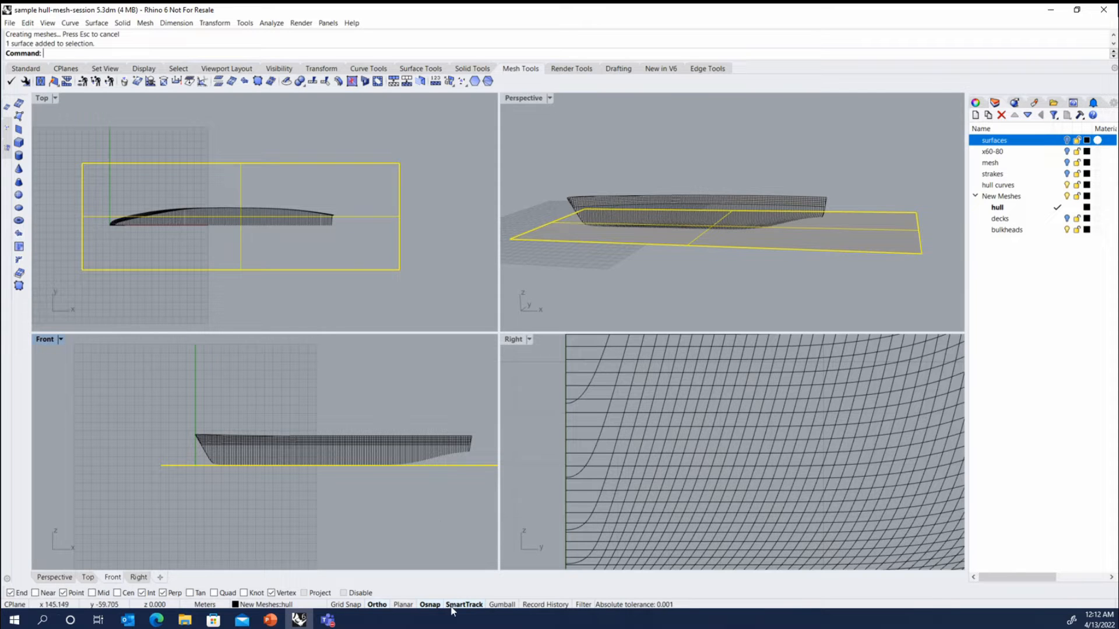
click(503, 606)
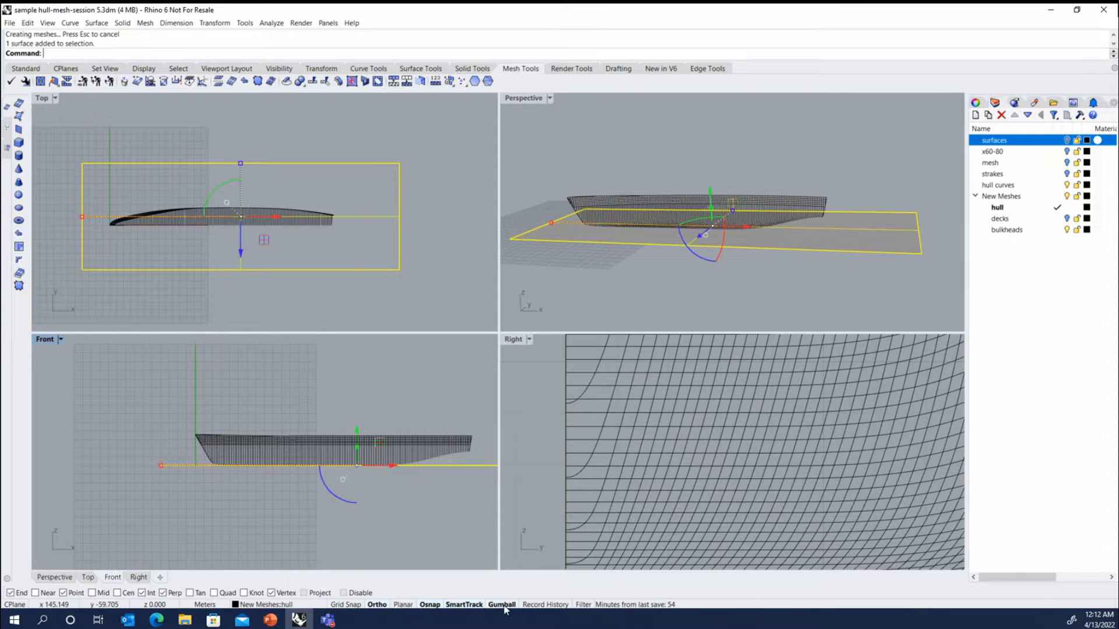
click(357, 436)
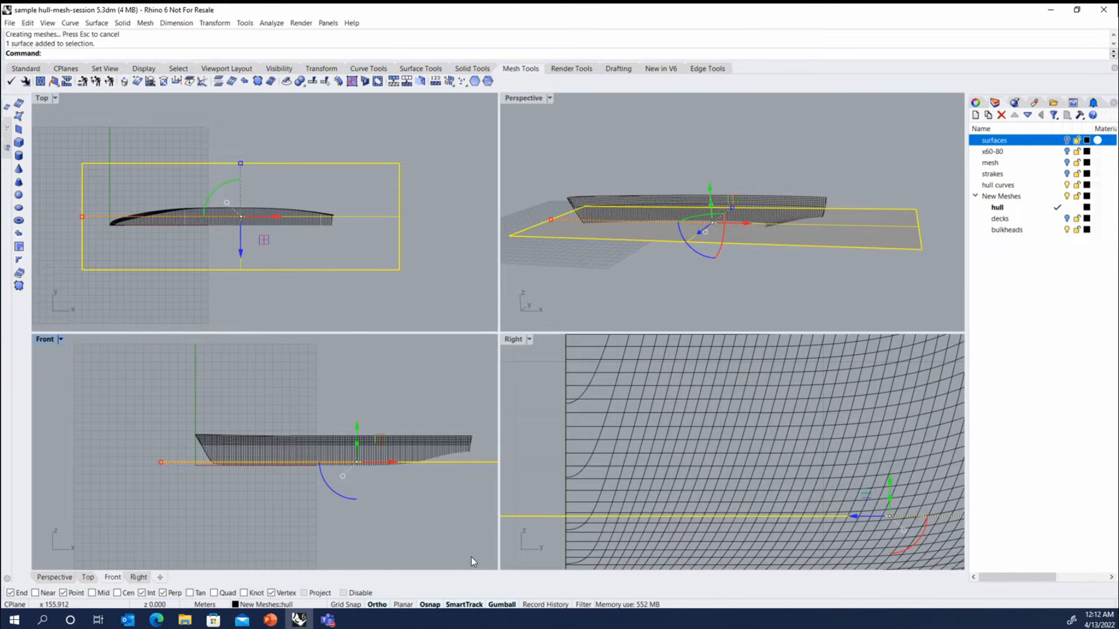
click(505, 604)
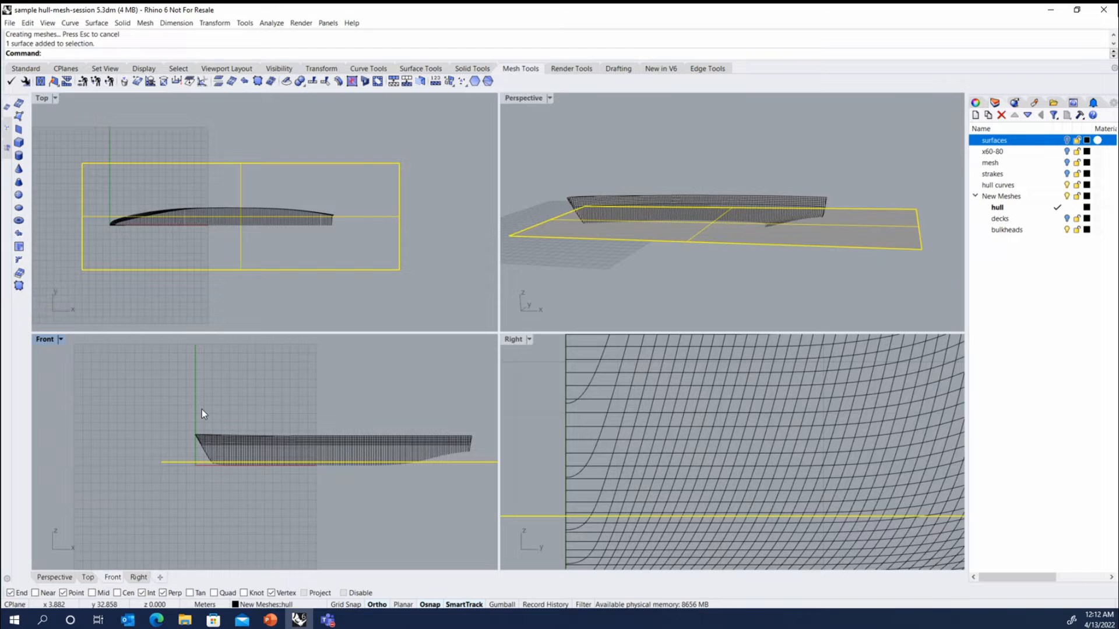
Step: Duplicate the plane in place and set only the copy's Z coordinate to 7 with SetPt, aligned to world
key(ctrl+c)
key(ctrl+v)
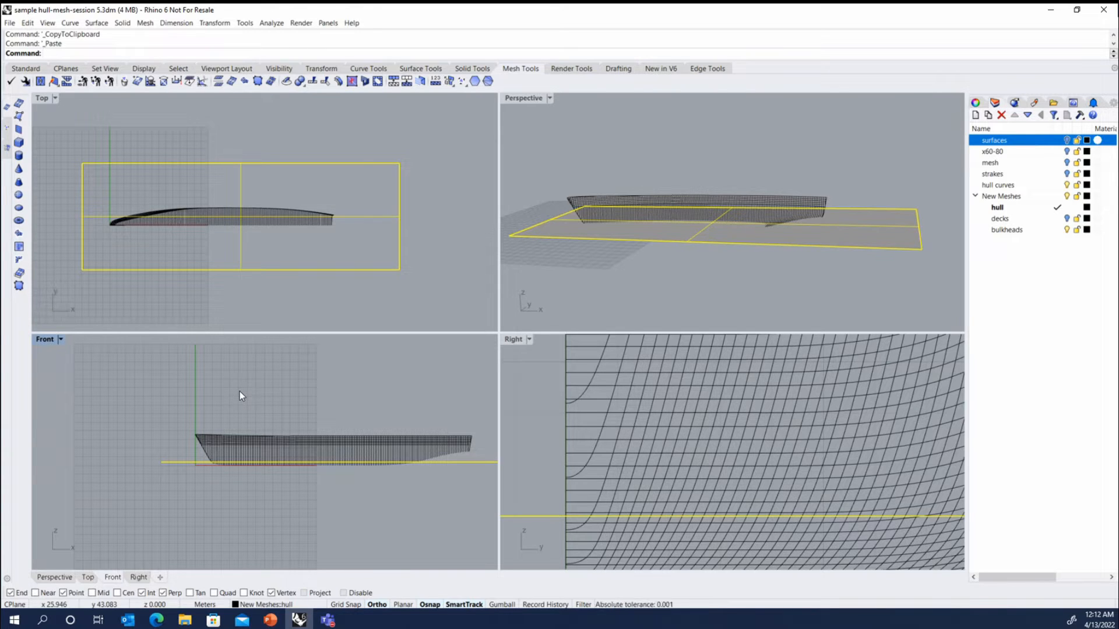
text(SetPt)
key(Return)
key(x)
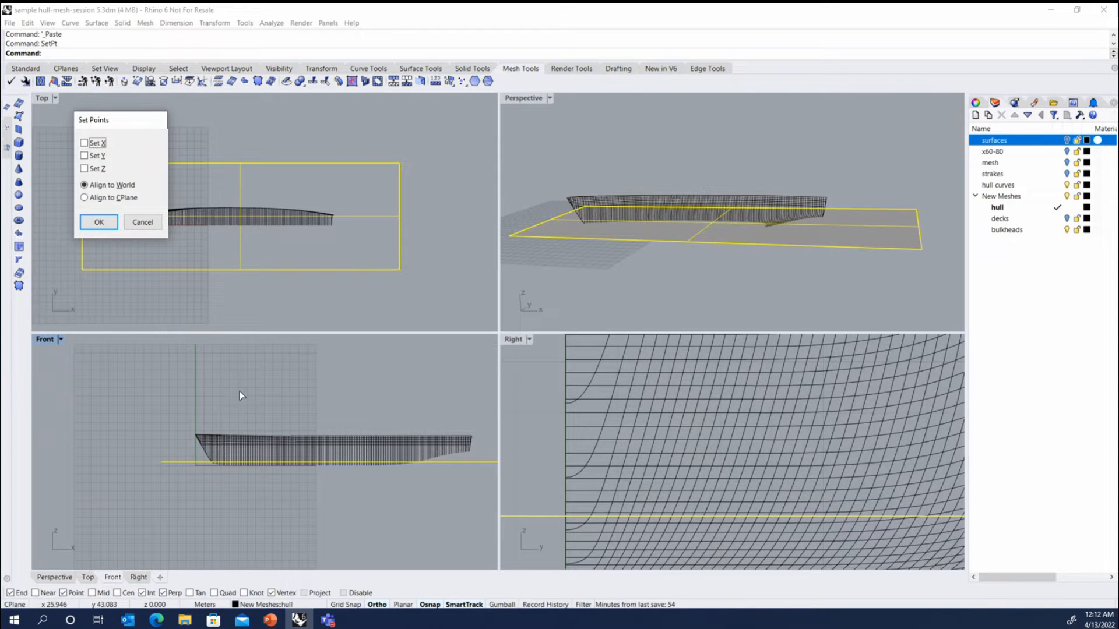
key(z)
click(98, 220)
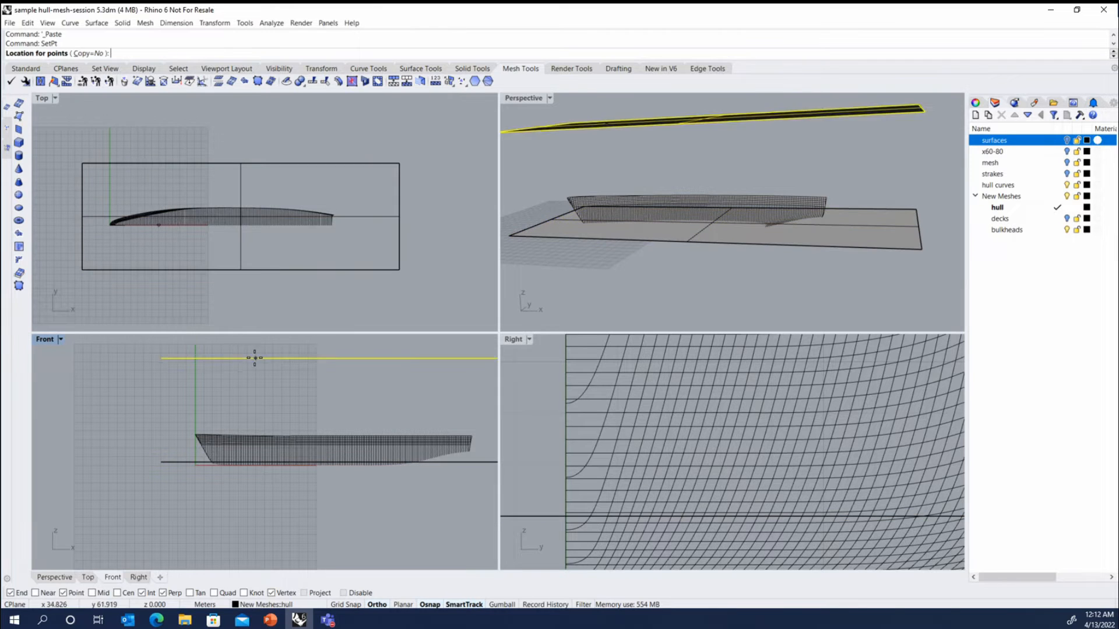
text(7)
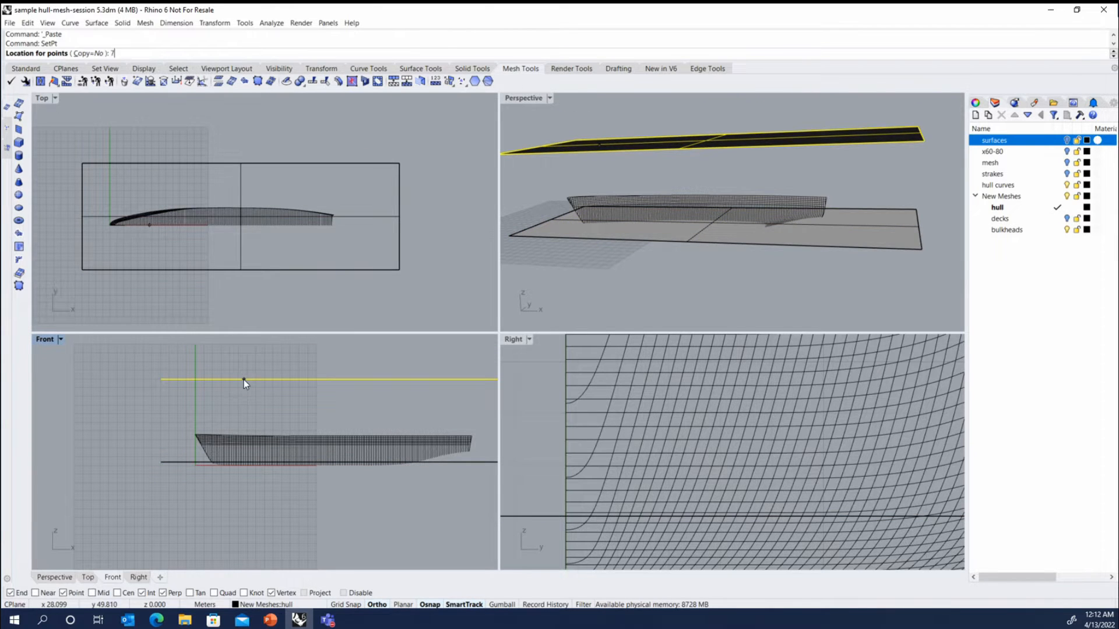
key(Return)
Step: Split the grouped transverse curves of the lower hull using both horizontal planes as cutting objects
scroll(404, 468, up, 2)
right_drag(405, 467, 324, 426)
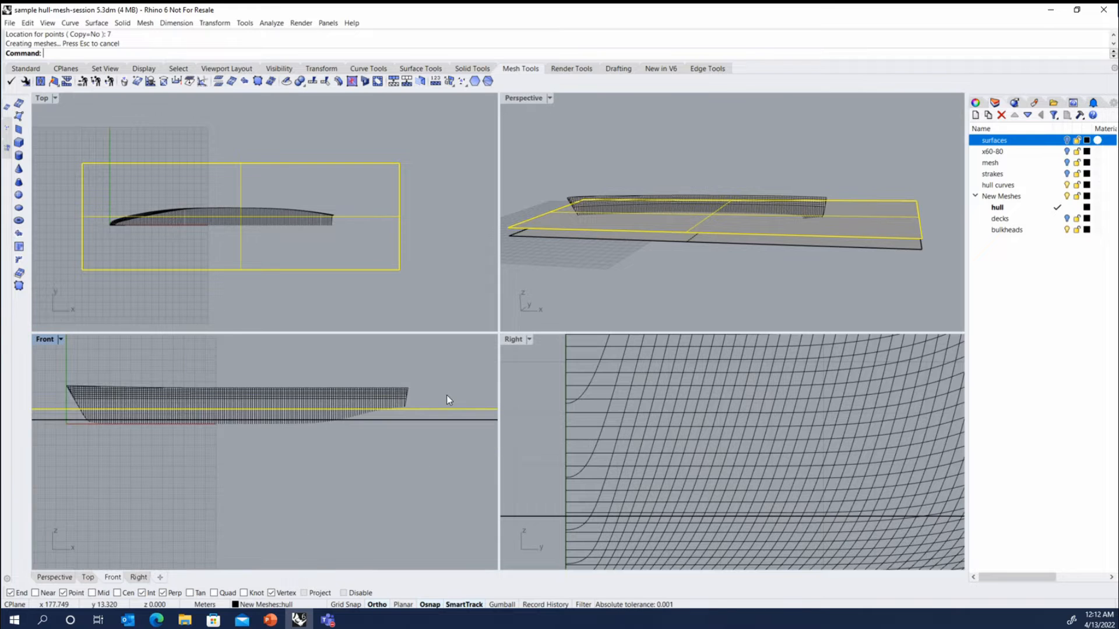
click(437, 402)
click(376, 405)
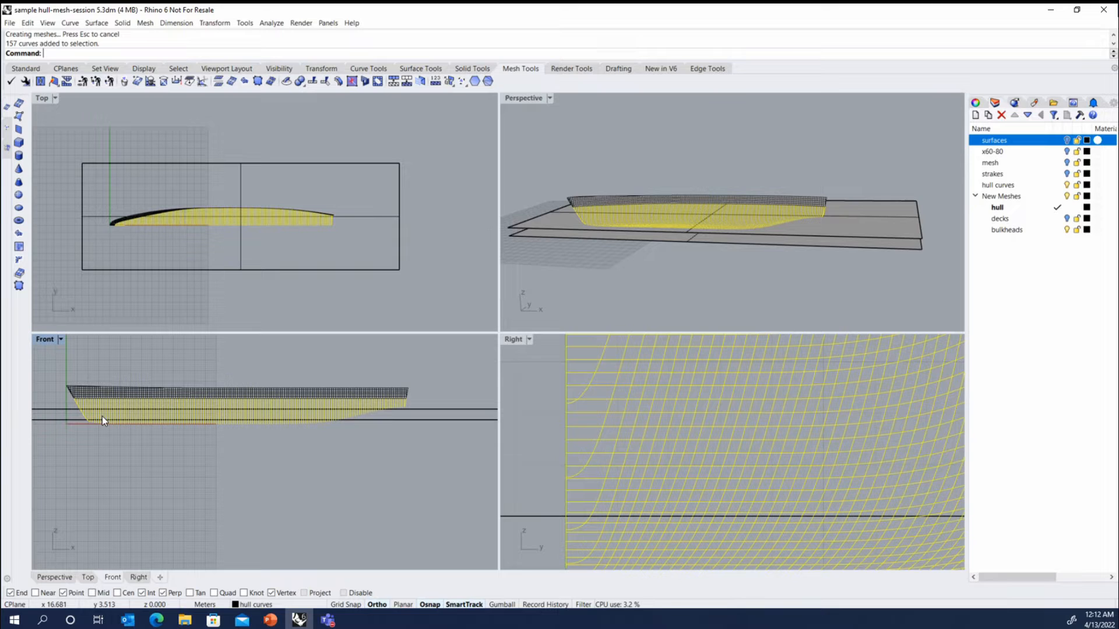
click(30, 68)
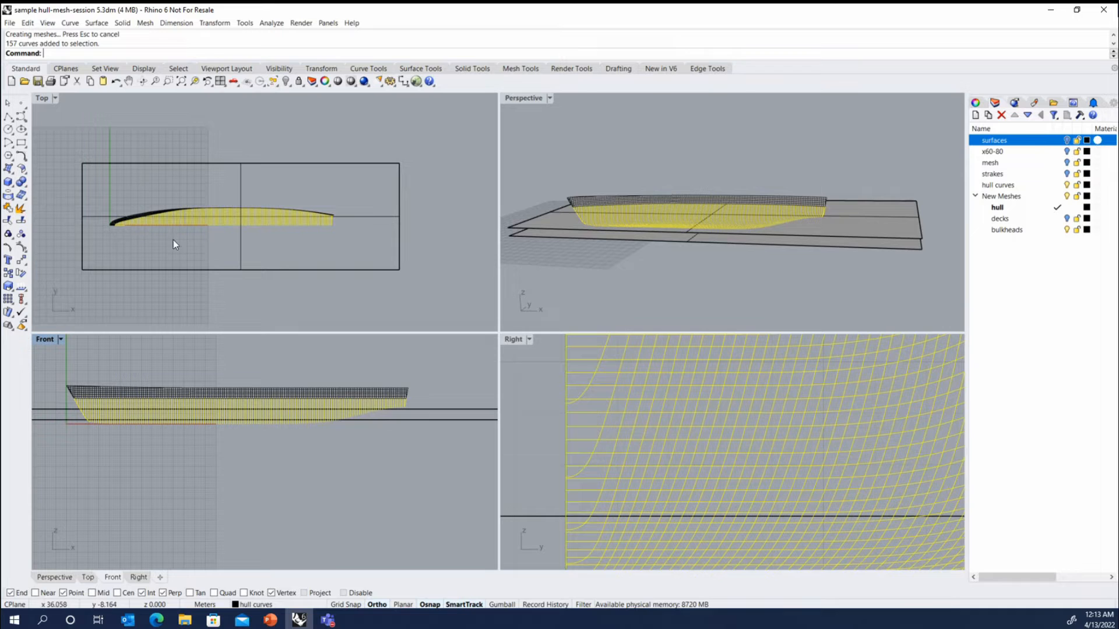
click(22, 221)
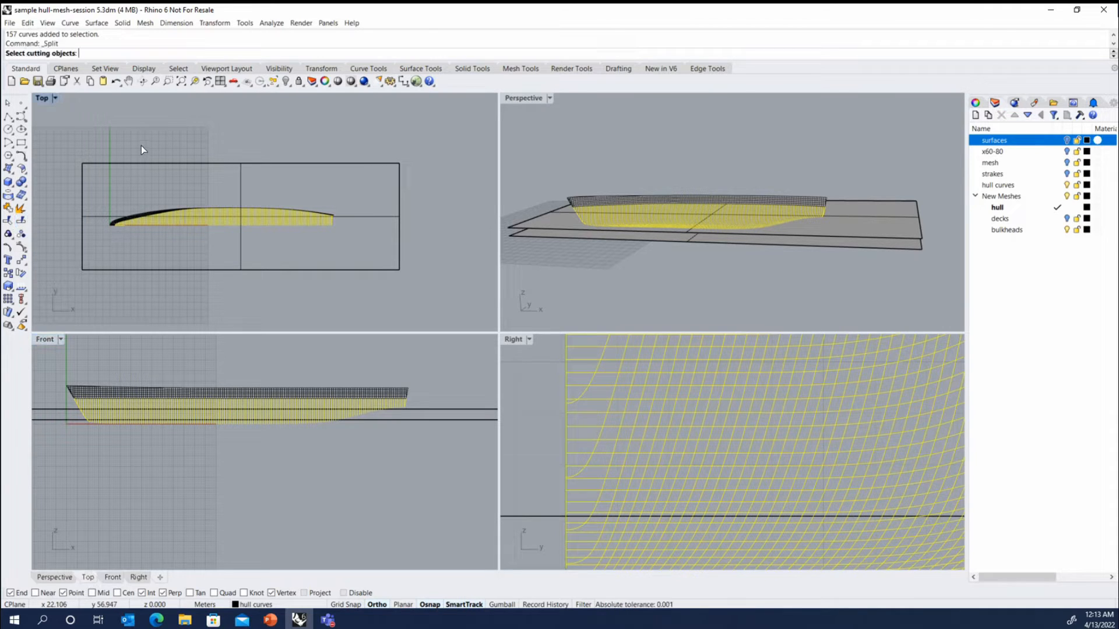
click(111, 176)
key(Return)
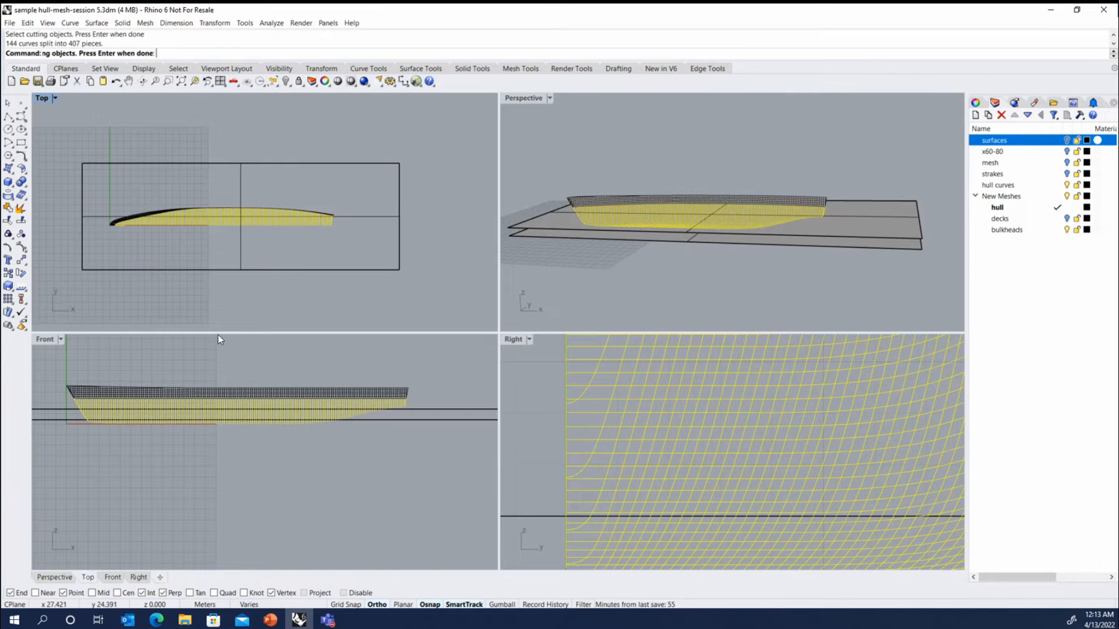
Step: Delete both horizontal cutting planes from the model
scroll(340, 429, up, 3)
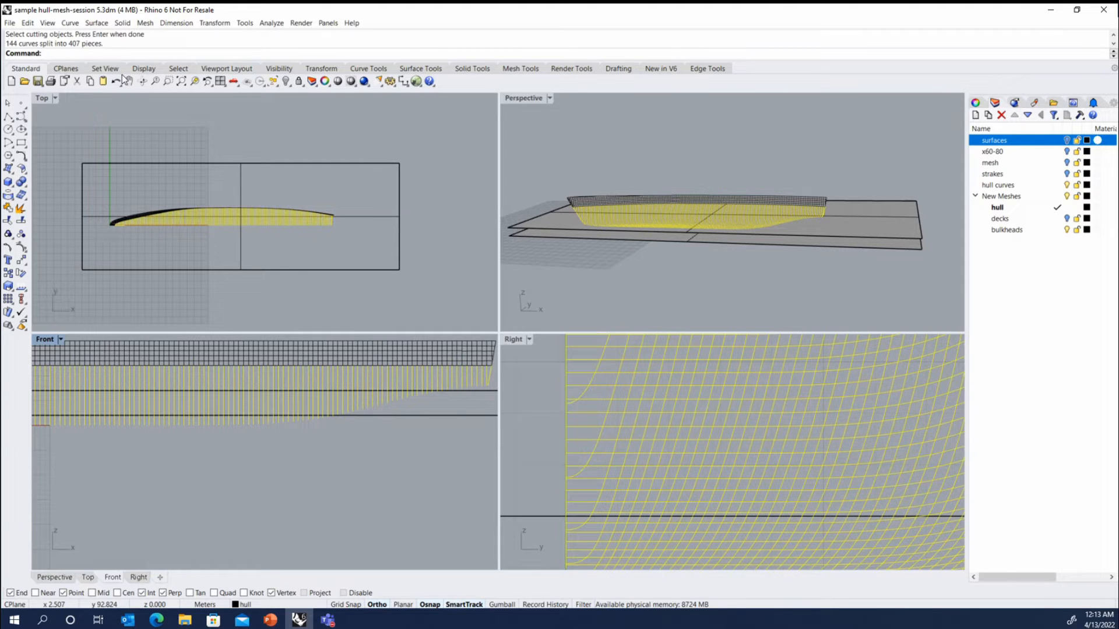
click(174, 131)
click(128, 165)
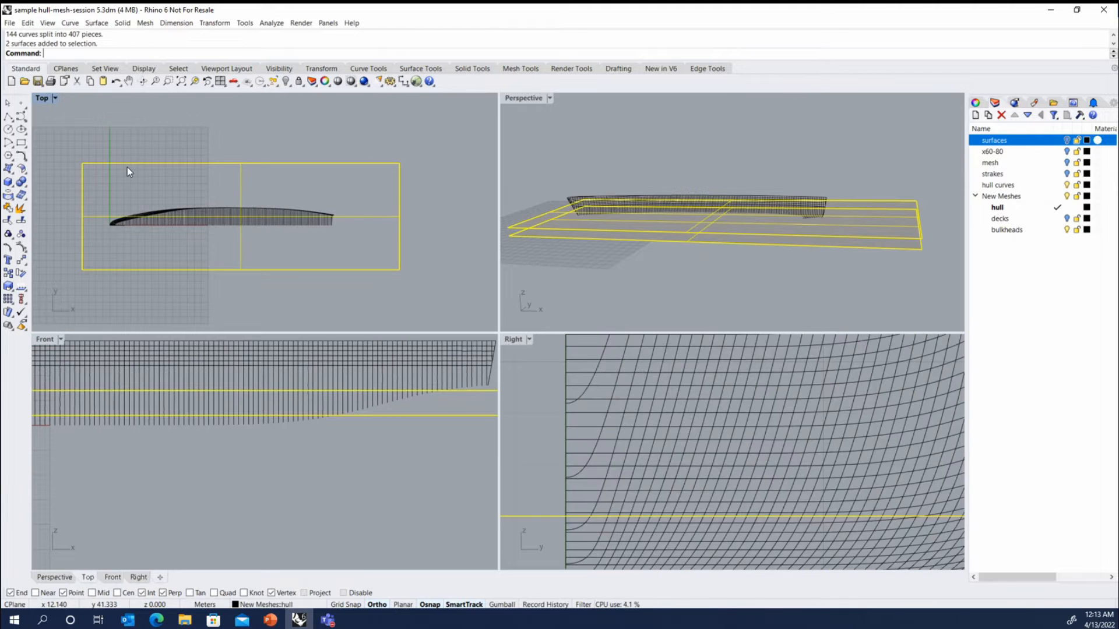
key(Delete)
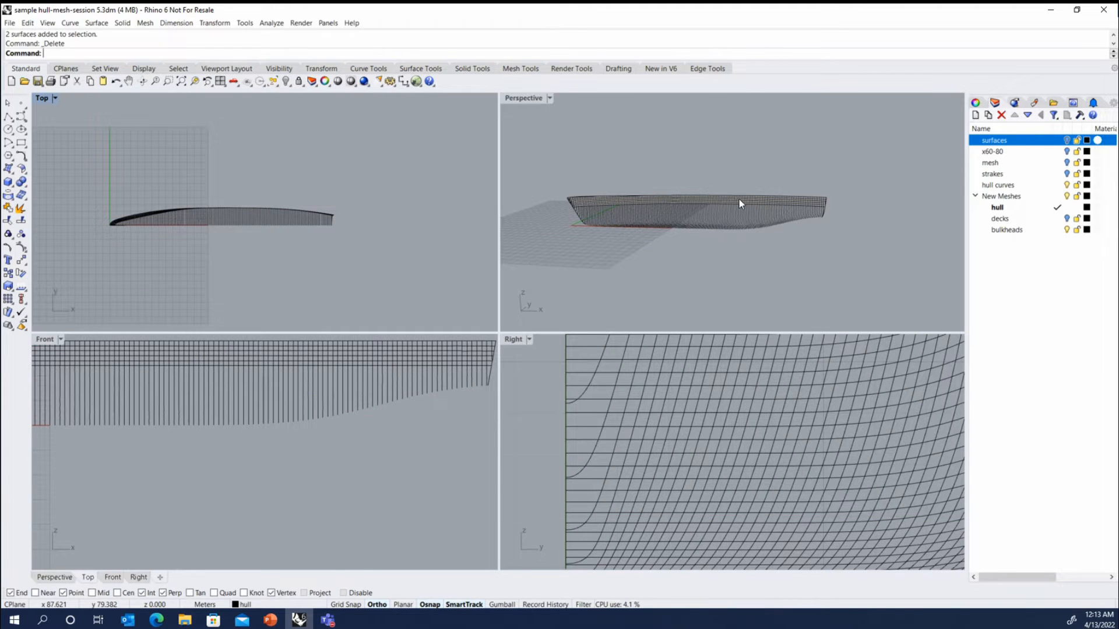
Step: Ungroup the split lower-hull curves and check that a single curve segment can be picked on its own
click(713, 212)
scroll(694, 250, up, 3)
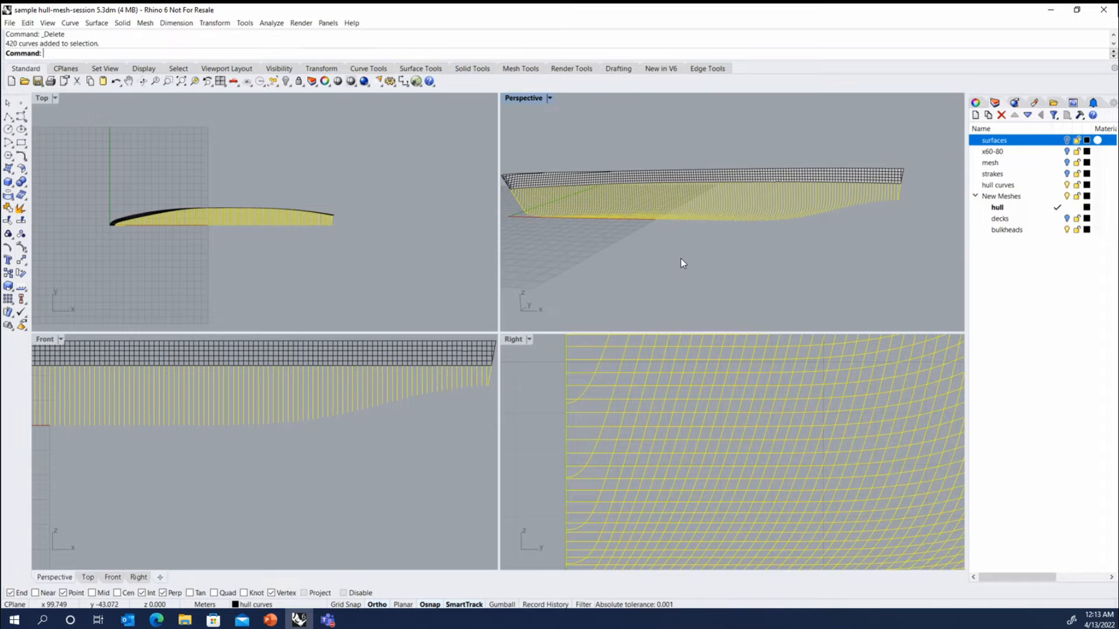
right_drag(681, 257, 717, 243)
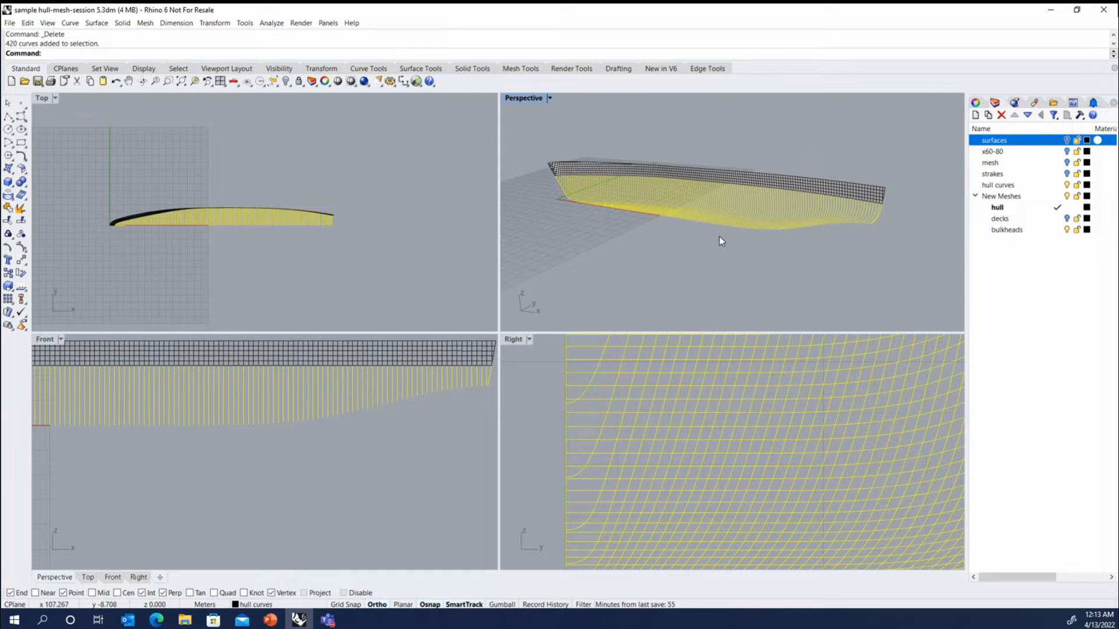
click(22, 234)
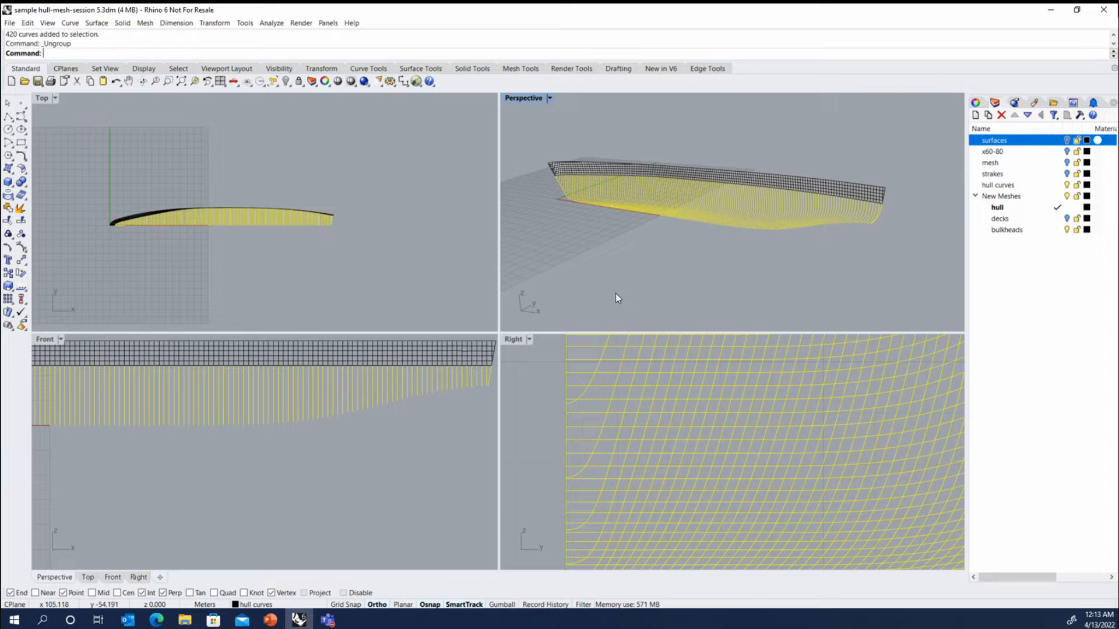
click(666, 204)
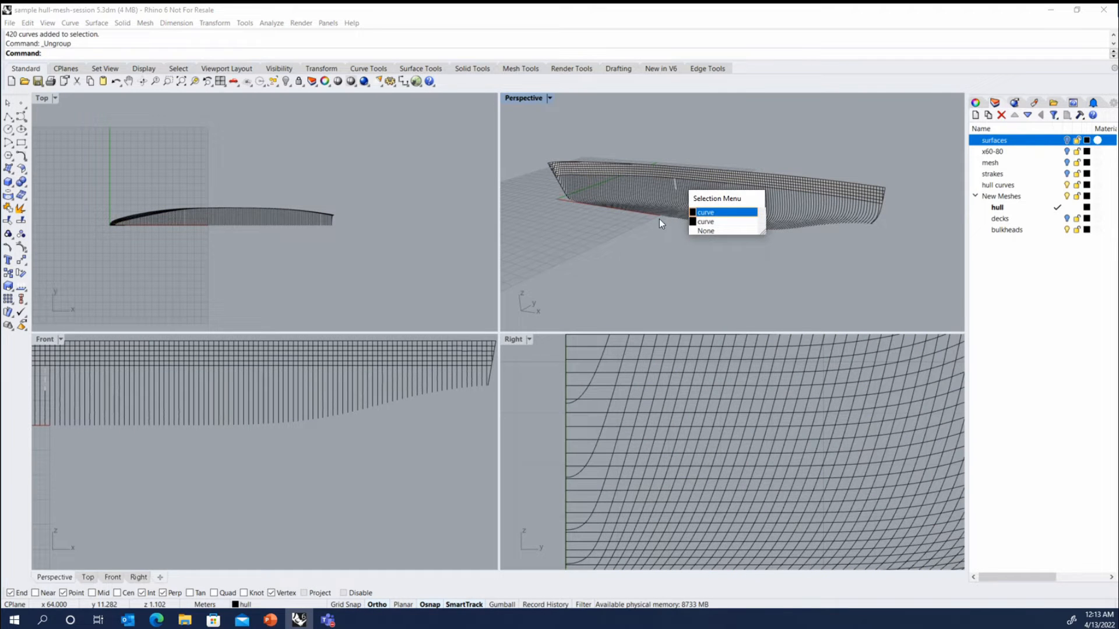
click(668, 281)
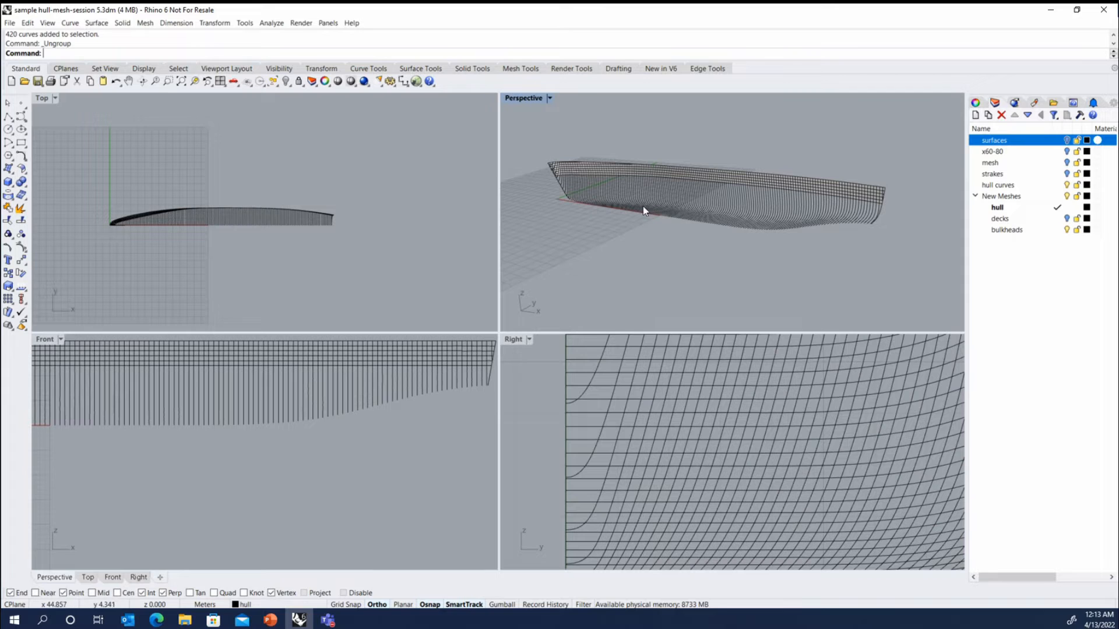
Step: Group the bottom strip of hull curve segments lying below the lower cut, window-selected in the Right view
scroll(700, 210, down, 3)
scroll(631, 377, down, 4)
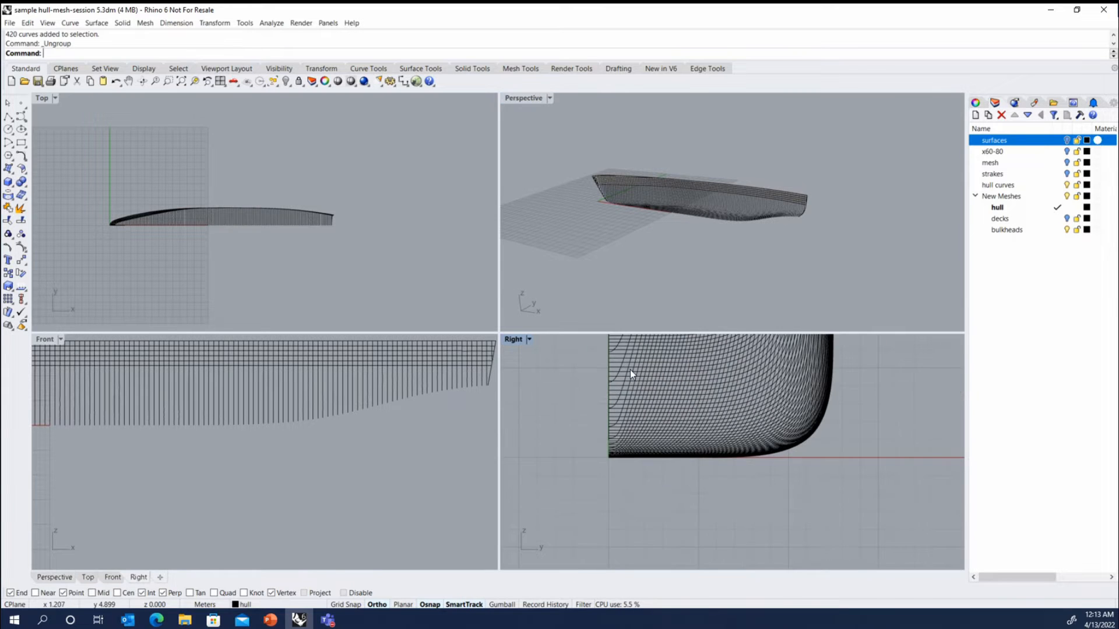
drag(580, 479, 834, 425)
drag(579, 479, 854, 402)
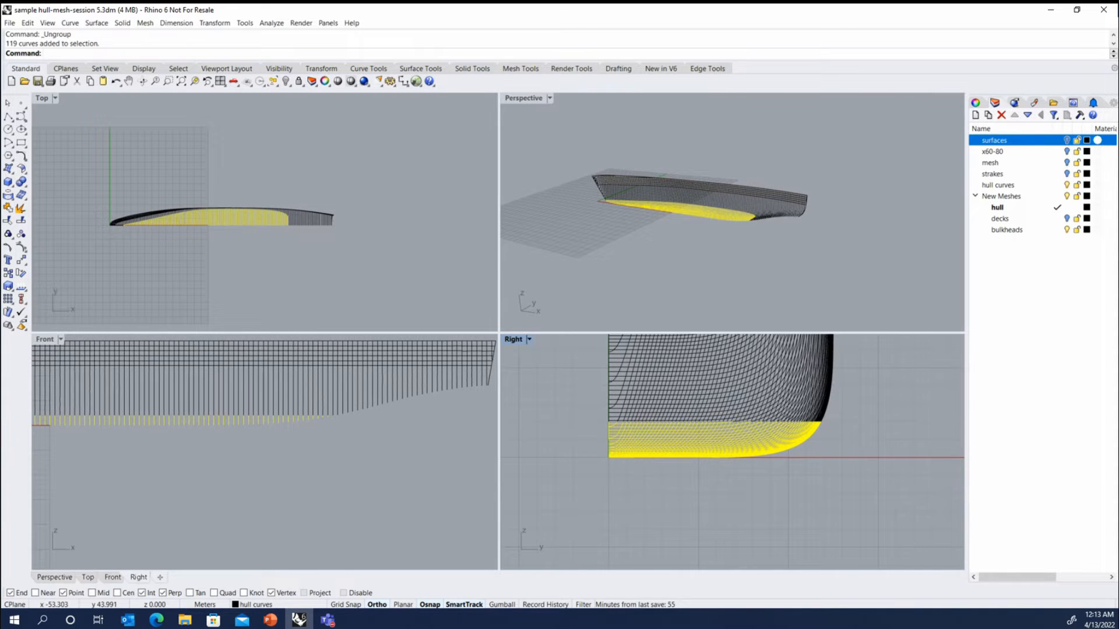
click(8, 233)
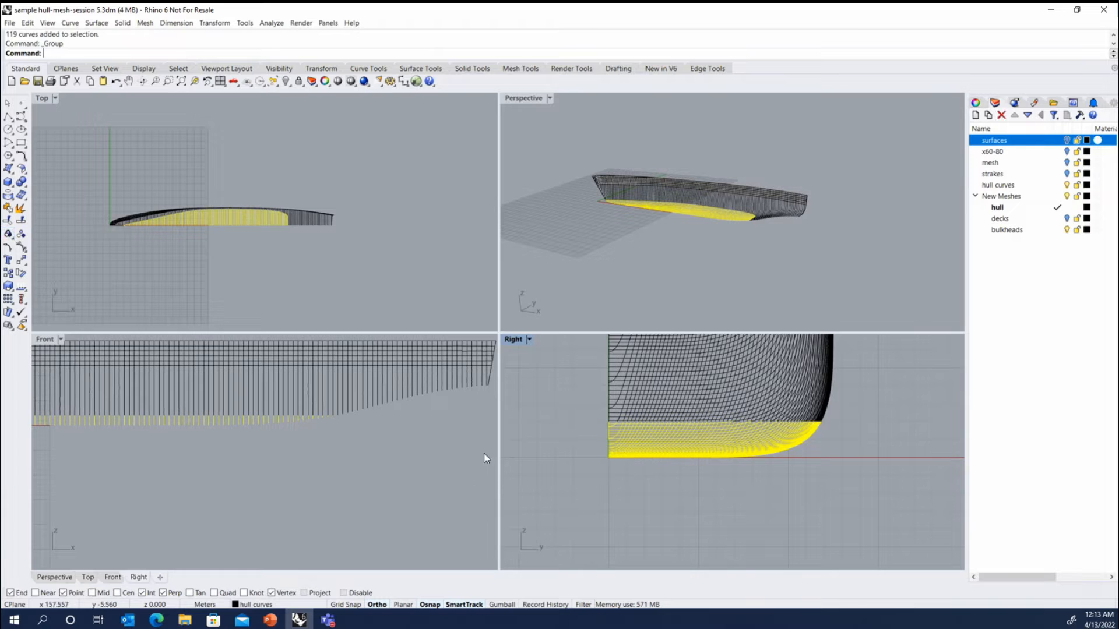
Step: Group the upper strip of split curves above the Z=7 cut, leaving out the segments that lie below that cut
scroll(484, 453, down, 1)
scroll(565, 465, down, 4)
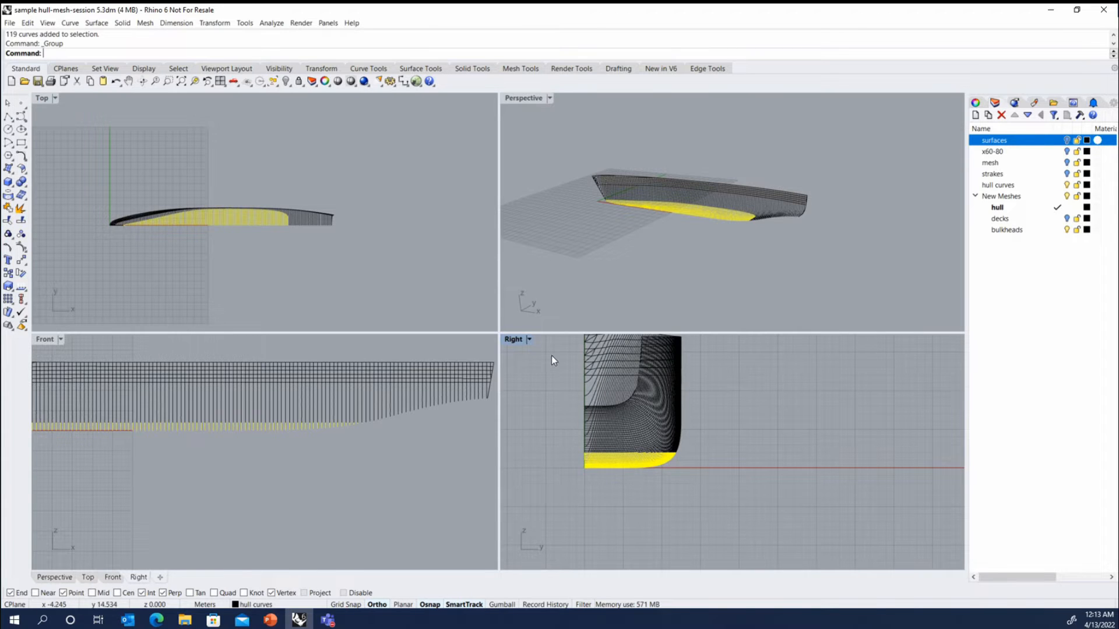
drag(550, 359, 715, 412)
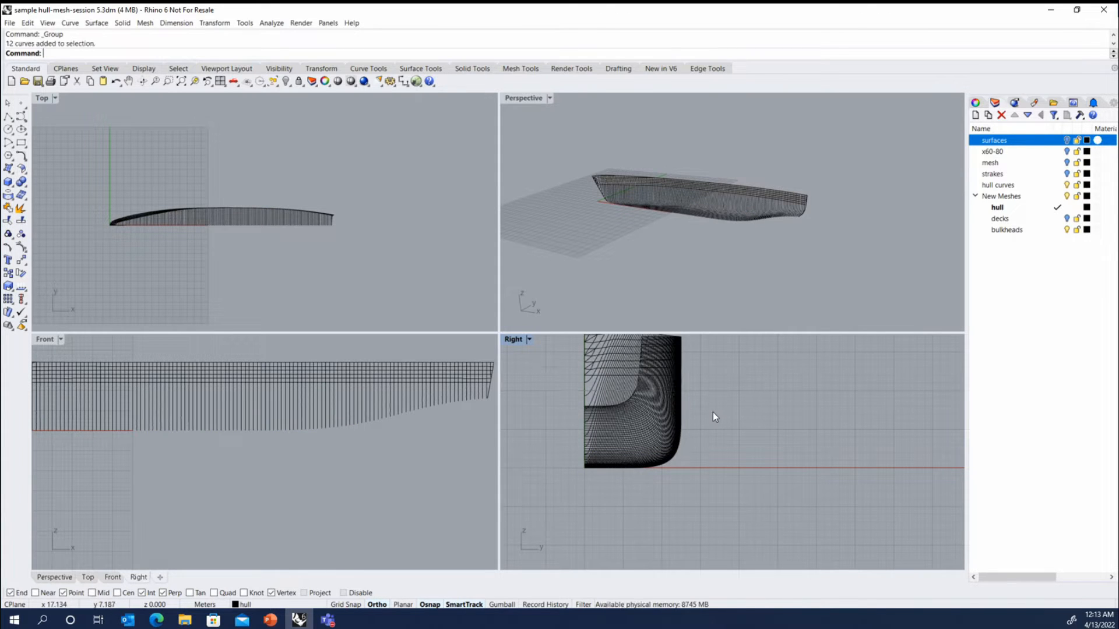
drag(546, 359, 709, 424)
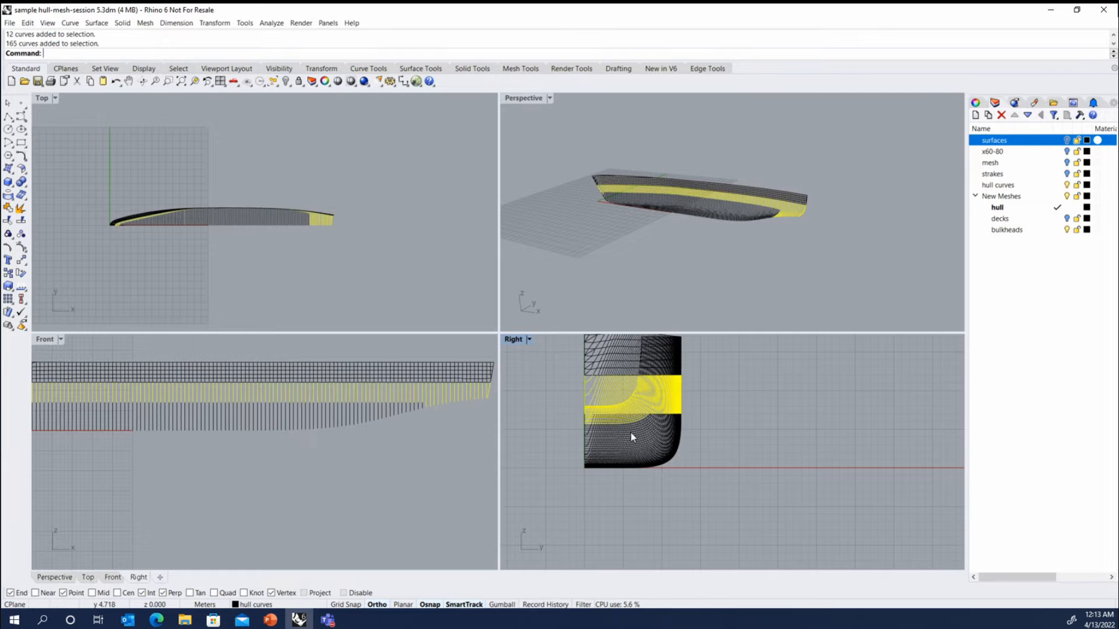
scroll(588, 430, up, 5)
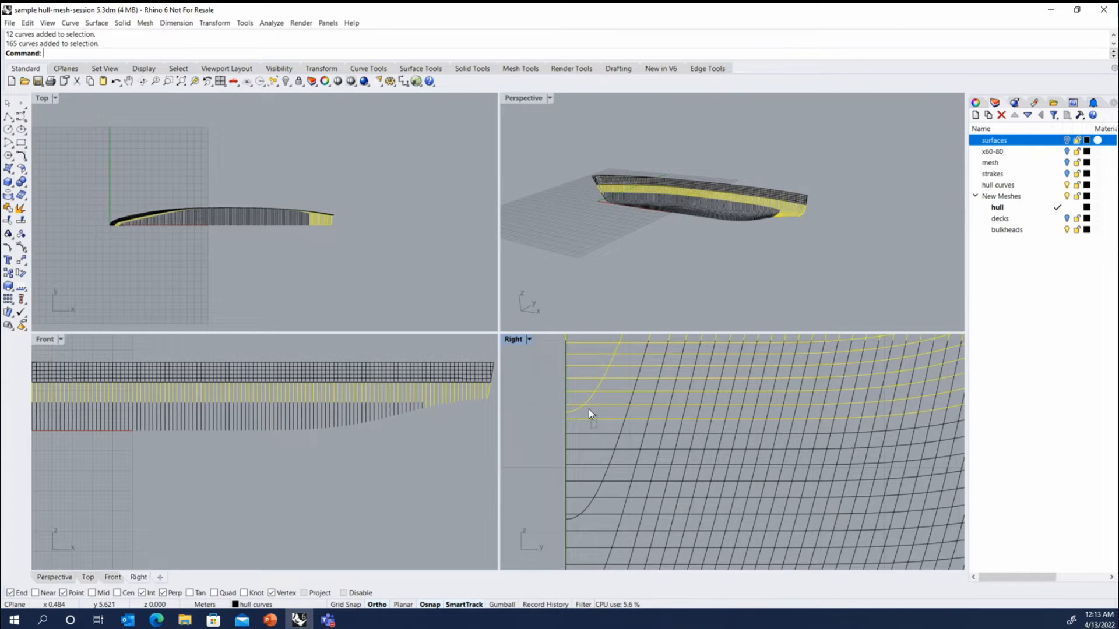
ctrl+drag(571, 361, 568, 354)
scroll(570, 345, up, 3)
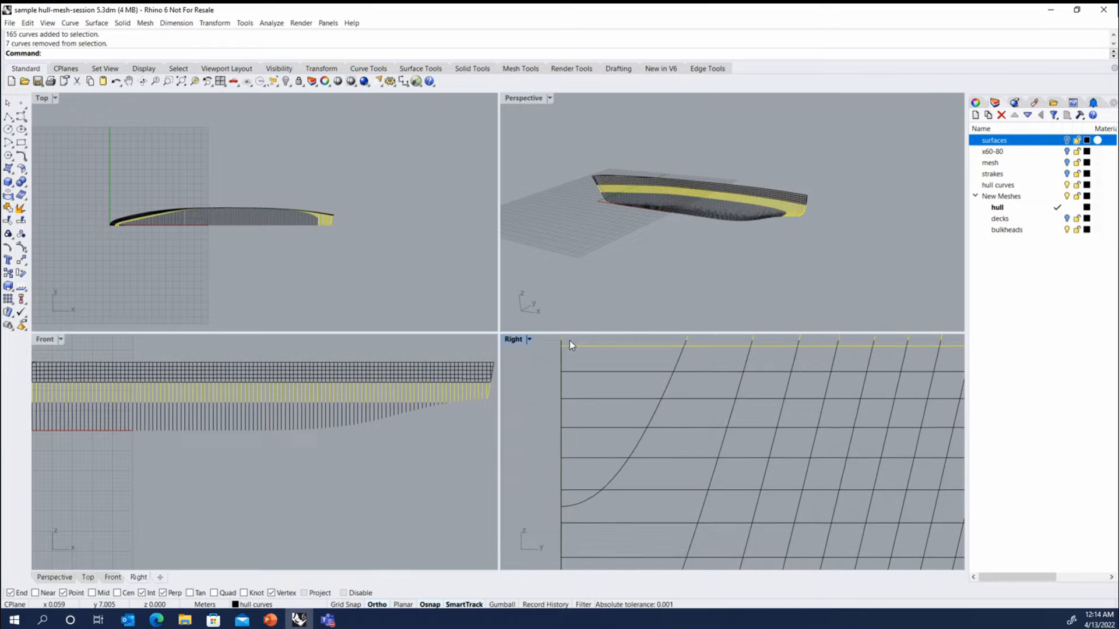
ctrl+click(627, 346)
scroll(590, 381, down, 3)
scroll(590, 381, down, 5)
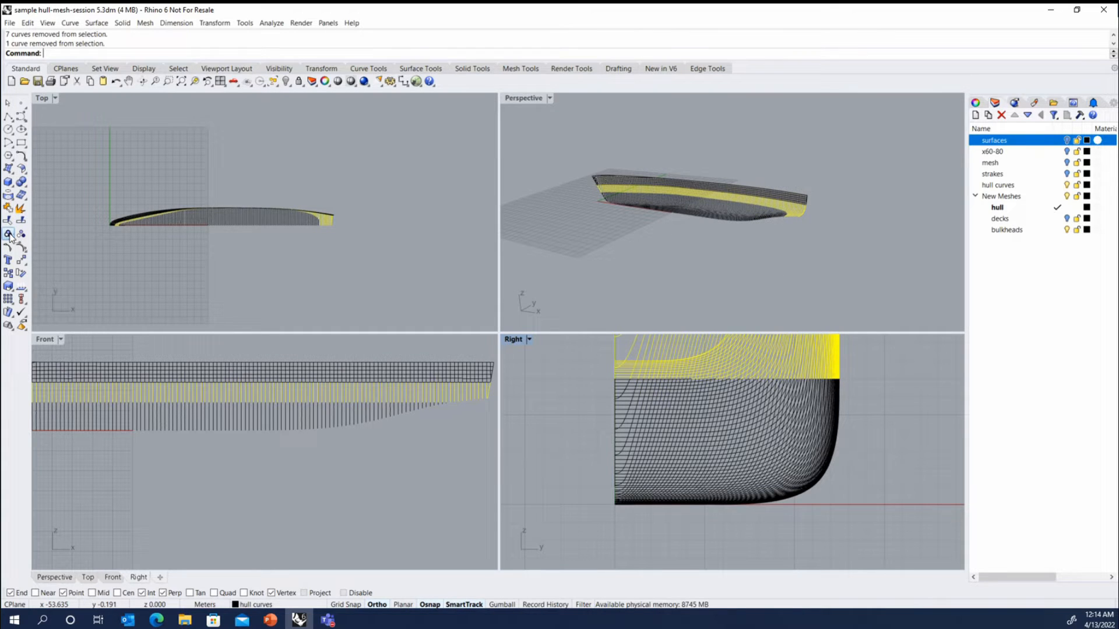
click(21, 221)
Step: Group the middle strip of curve segments between the two cuts, selected in the Right view
scroll(625, 448, down, 2)
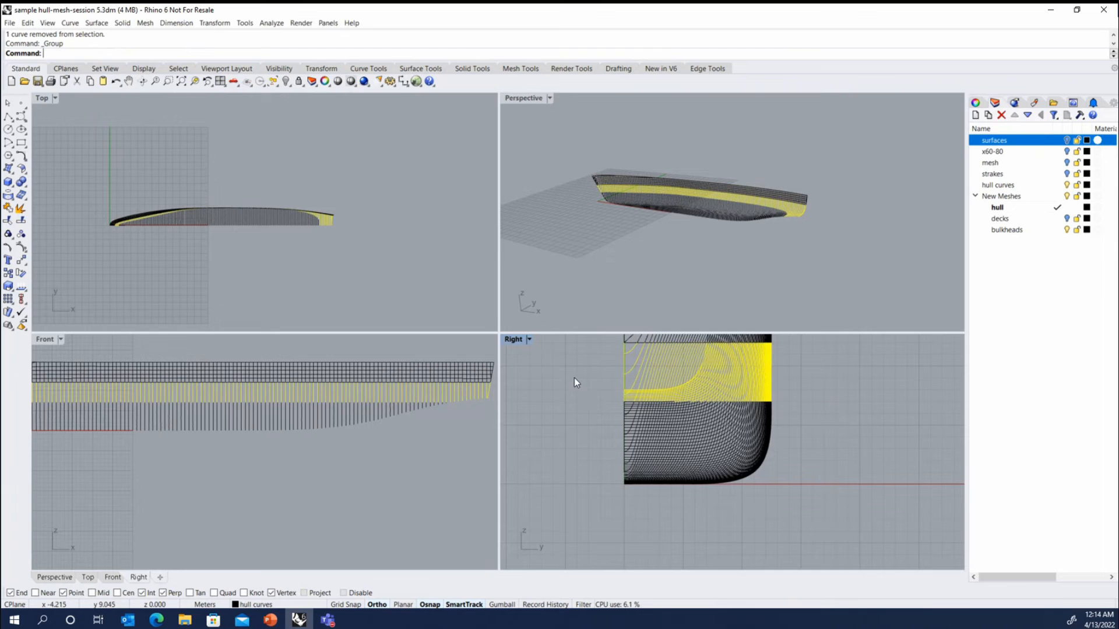
drag(574, 376, 792, 479)
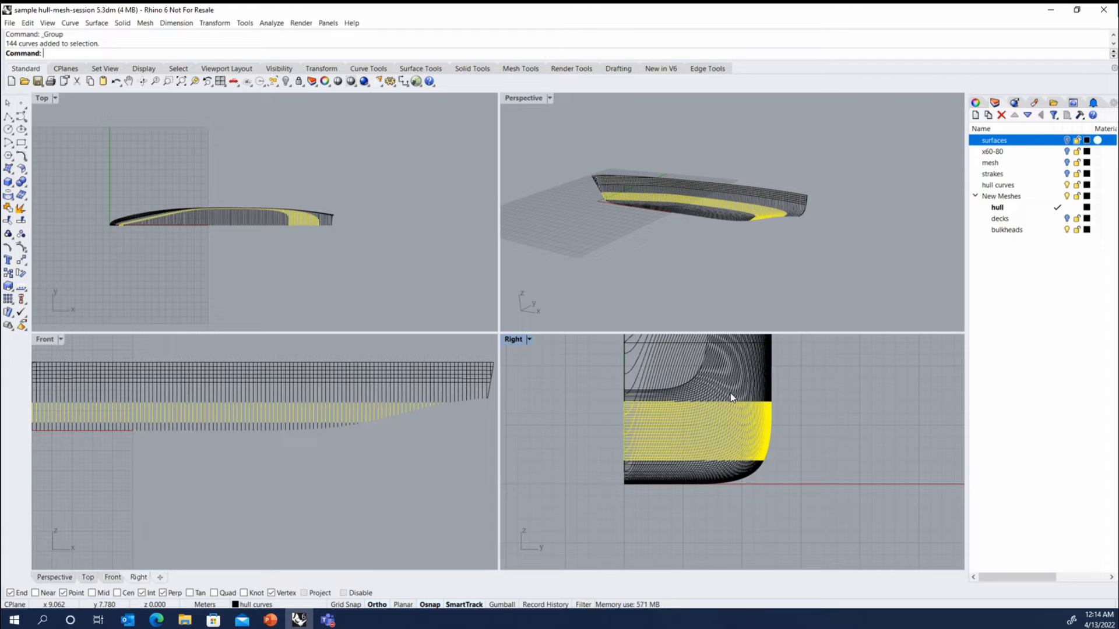
click(8, 234)
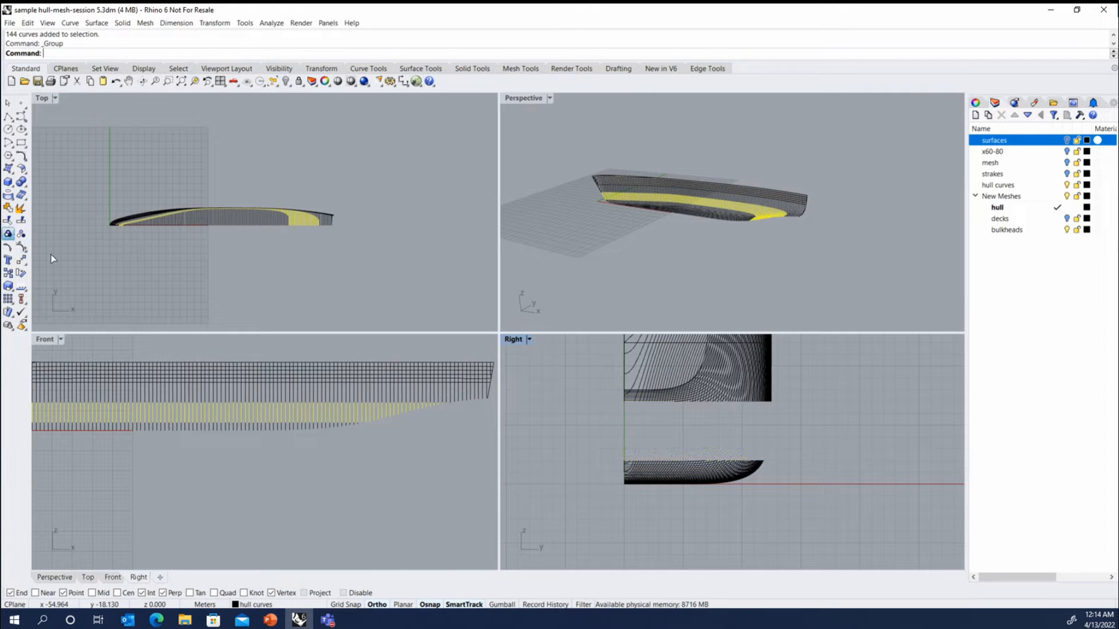
click(579, 412)
Step: Hide the bottom and middle groups of hull curves together
scroll(706, 198, up, 3)
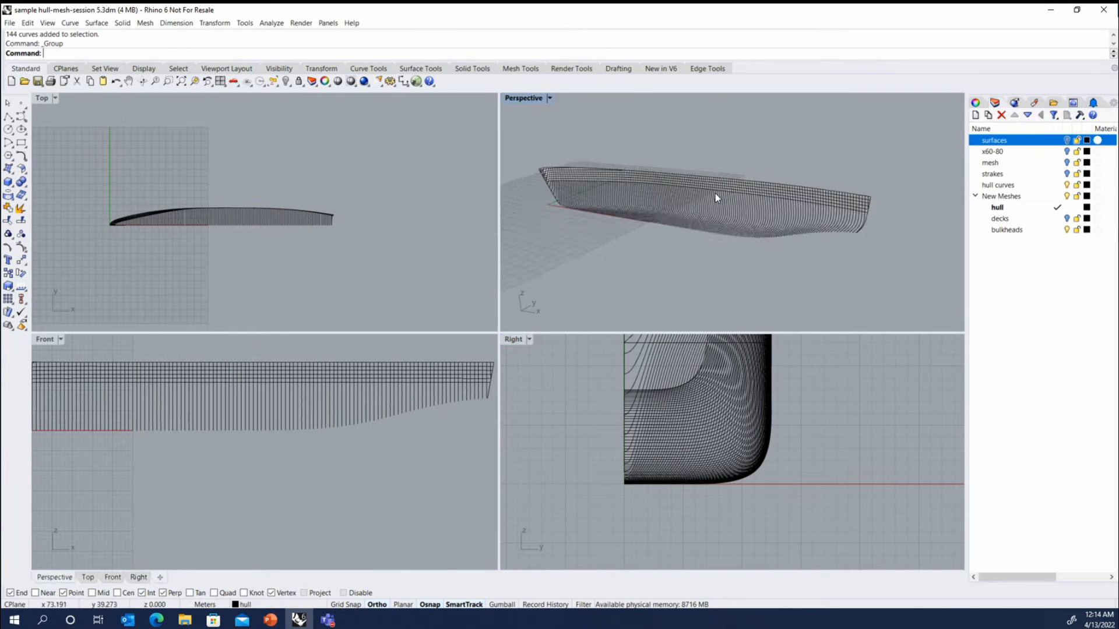
scroll(722, 221, up, 2)
click(730, 245)
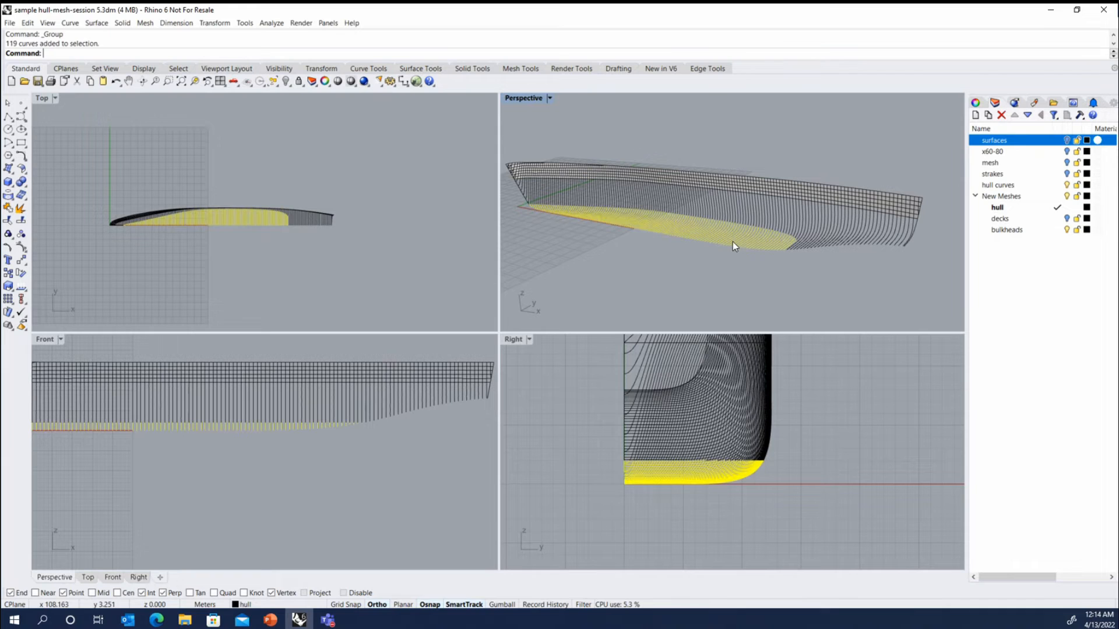
shift+click(801, 240)
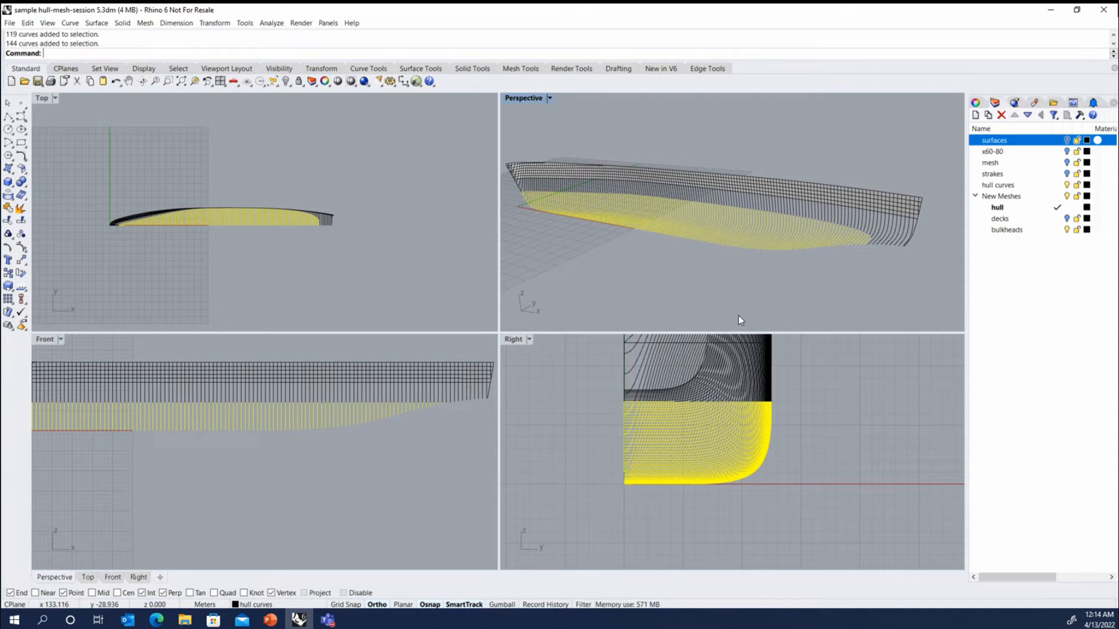
middle_click(696, 297)
click(648, 262)
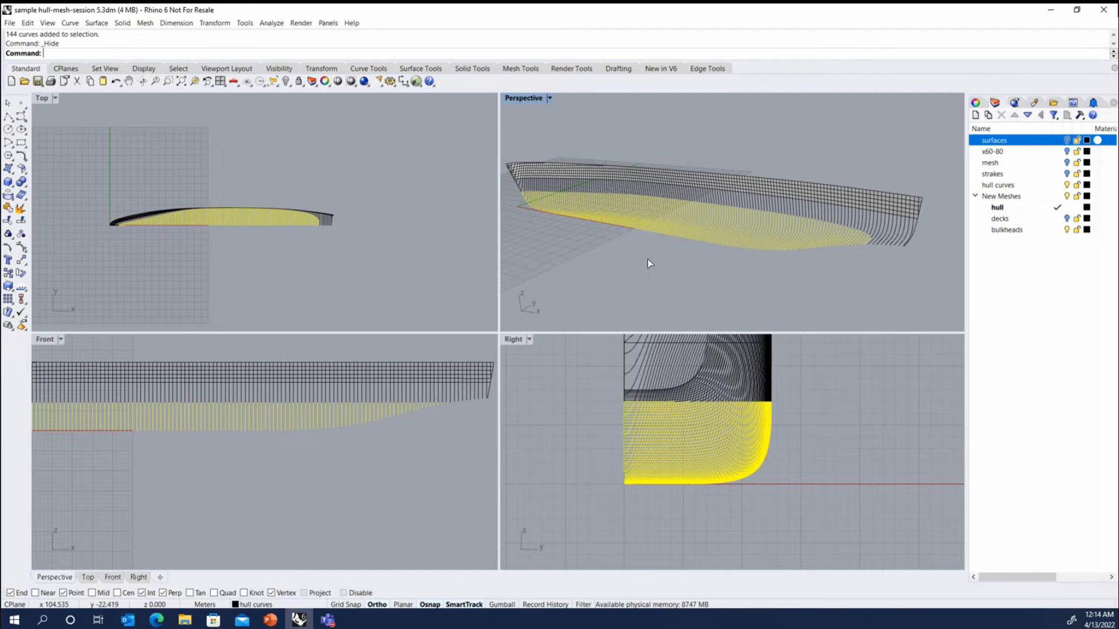
Step: Ungroup the remaining upper strip of split curves and take its four foremost bow curves out of the selection
click(788, 210)
scroll(851, 222, down, 1)
scroll(547, 195, up, 3)
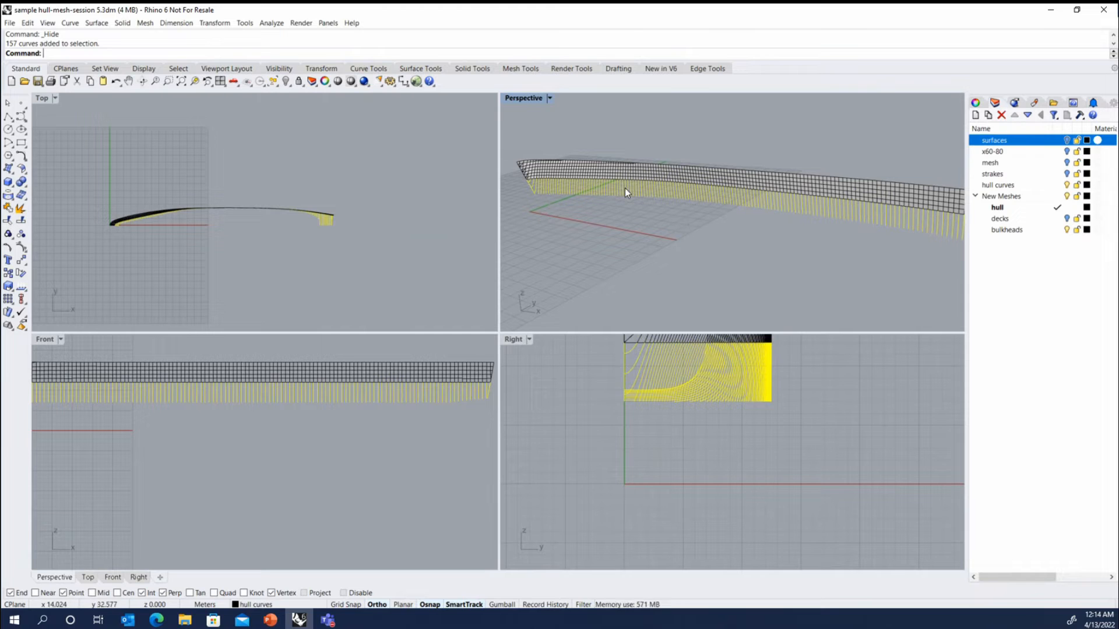
click(22, 234)
scroll(530, 180, up, 6)
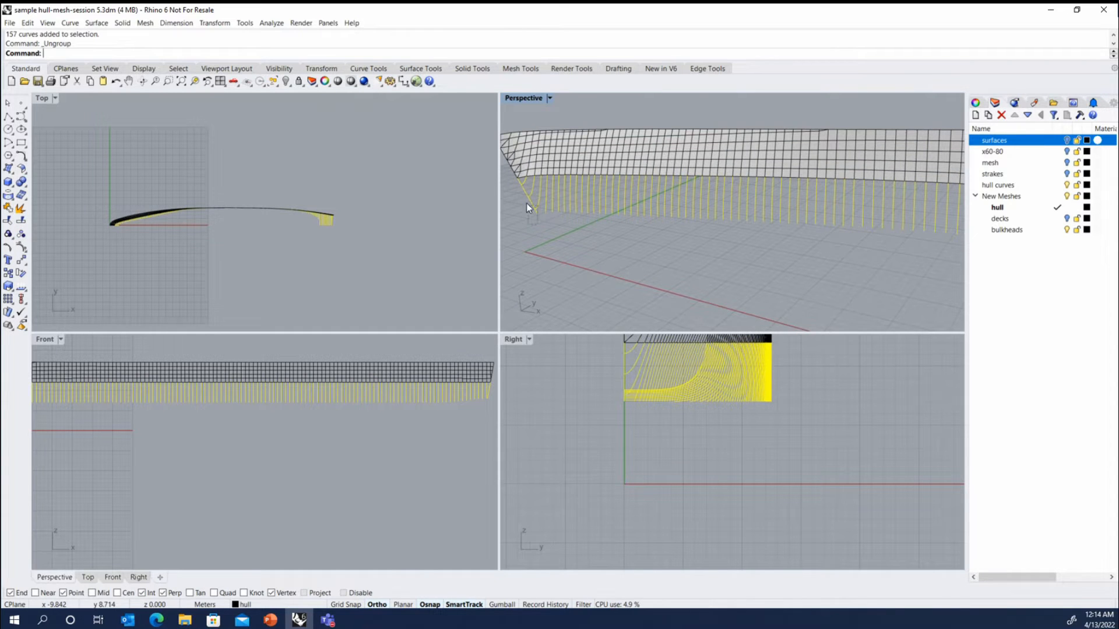
ctrl+drag(513, 183, 526, 191)
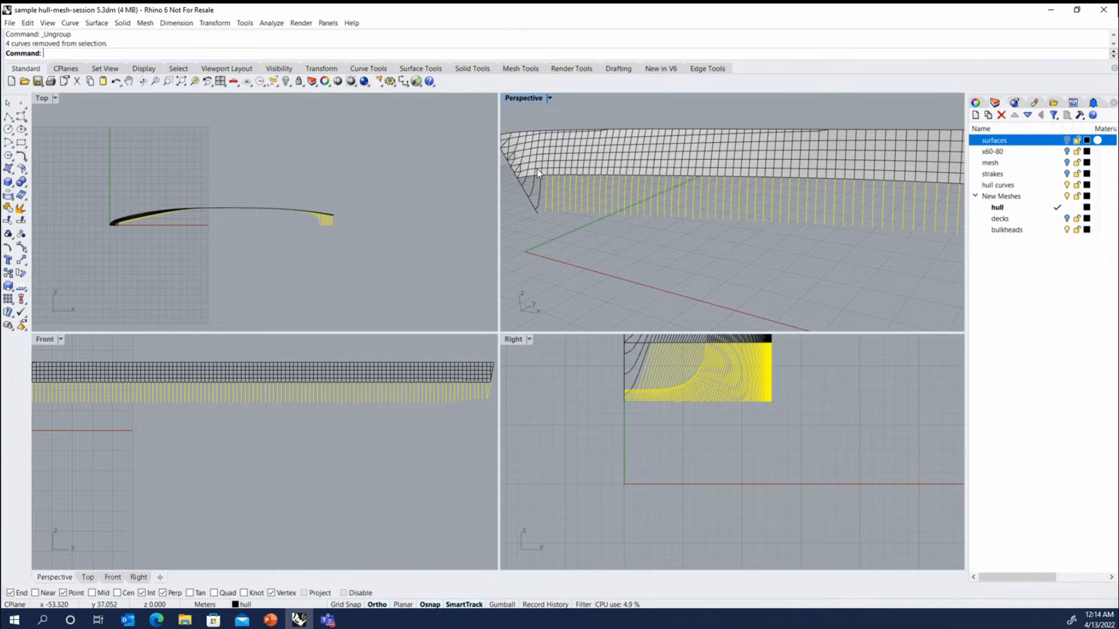
scroll(523, 190, down, 2)
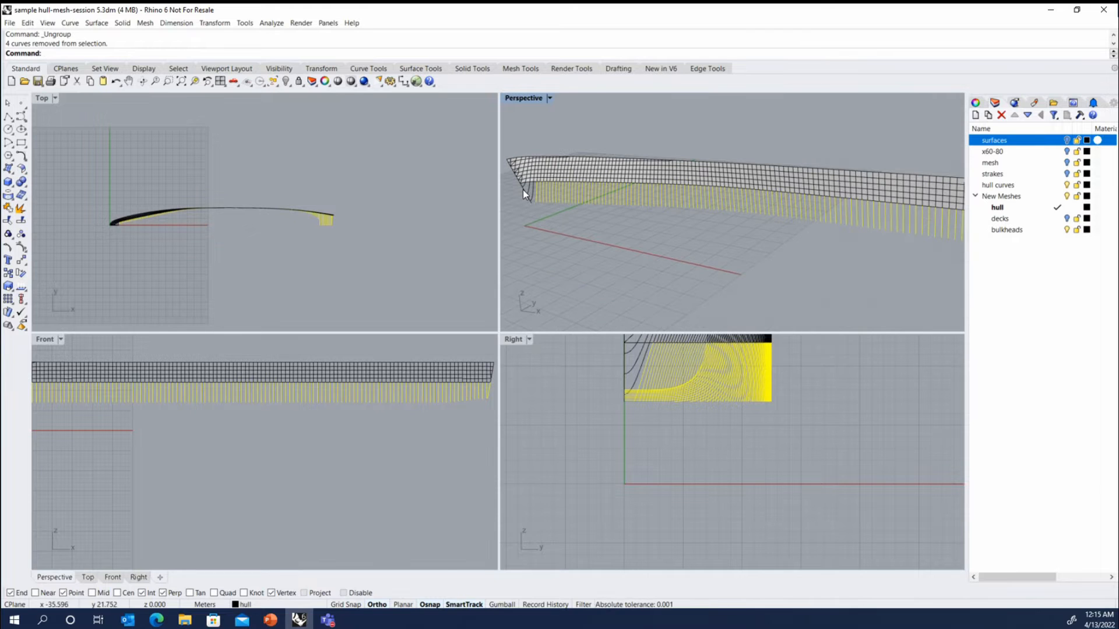
Step: Display the directions of the selected upper-strip curves and examine the arrows toward the stern
click(272, 23)
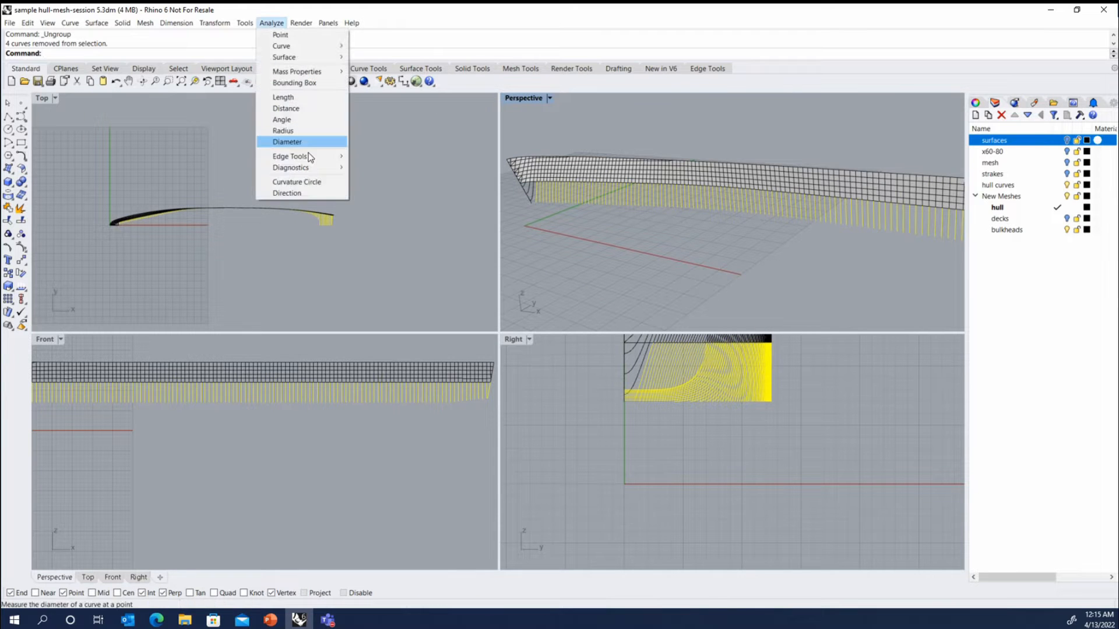
click(289, 192)
right_drag(554, 183, 799, 243)
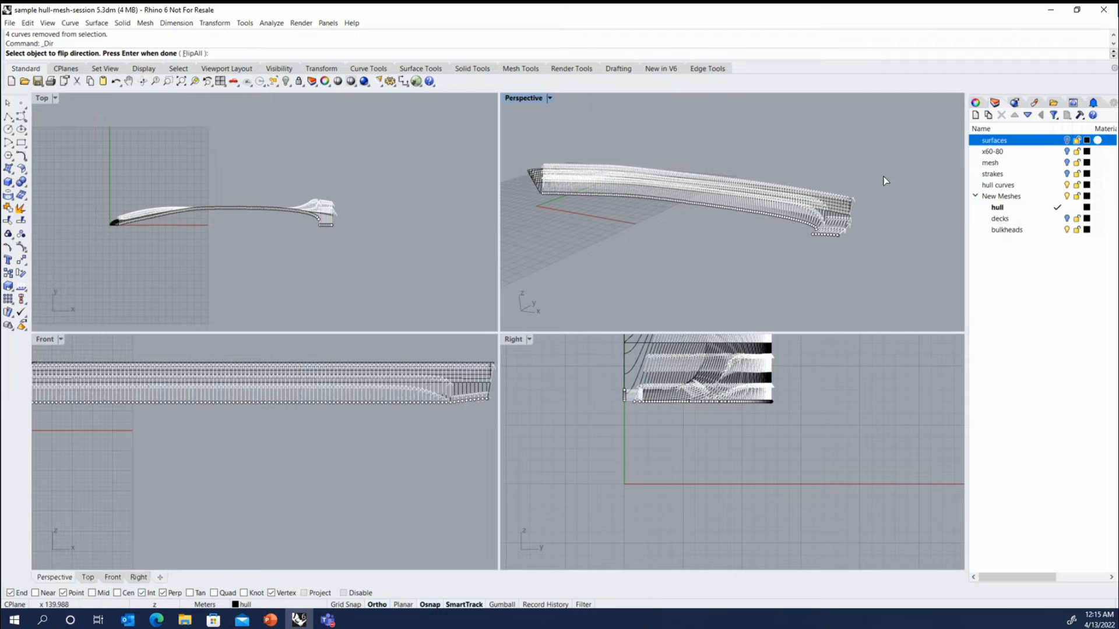
scroll(801, 215, up, 7)
scroll(739, 268, down, 4)
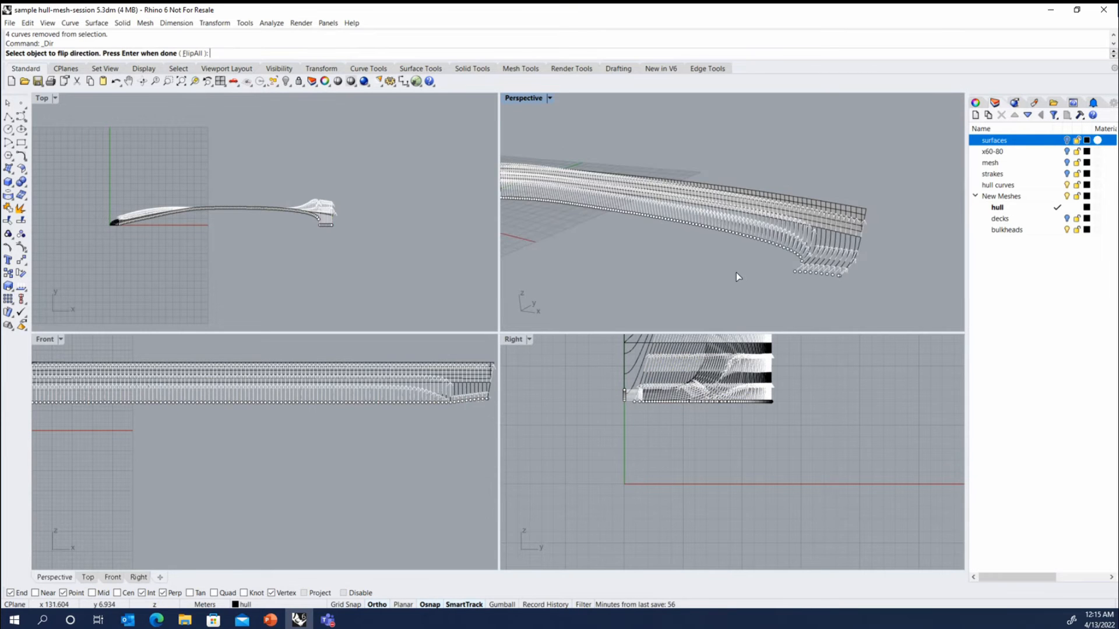
right_drag(736, 271, 916, 266)
scroll(916, 265, up, 4)
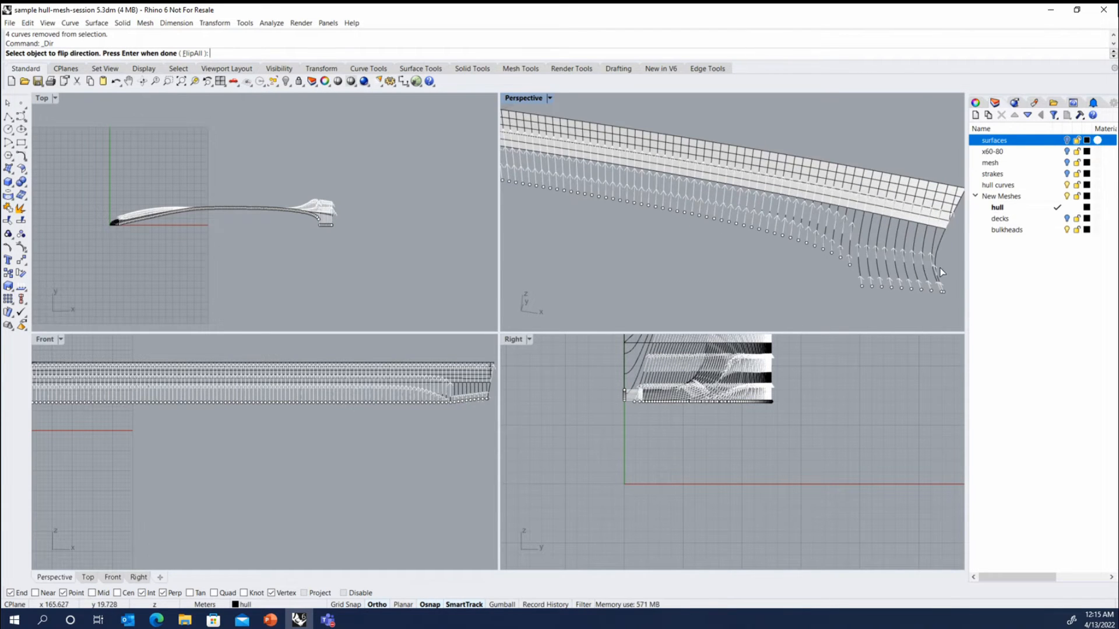
scroll(874, 268, down, 2)
scroll(874, 272, down, 1)
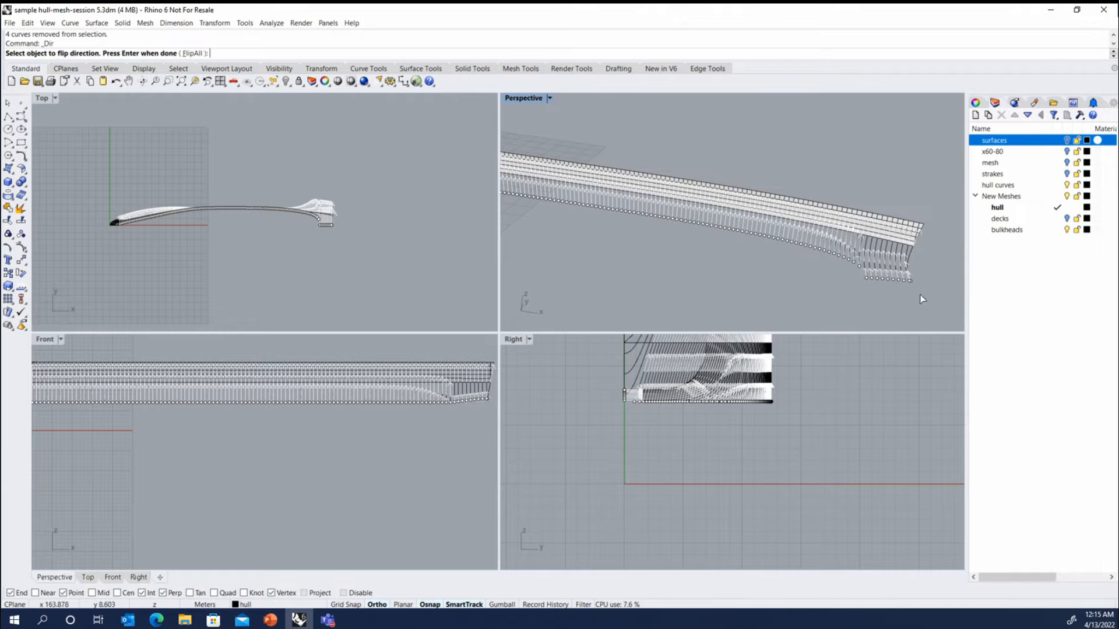
Step: Flip the direction of the aftmost stern curve, flip it back, and end the direction check
click(867, 277)
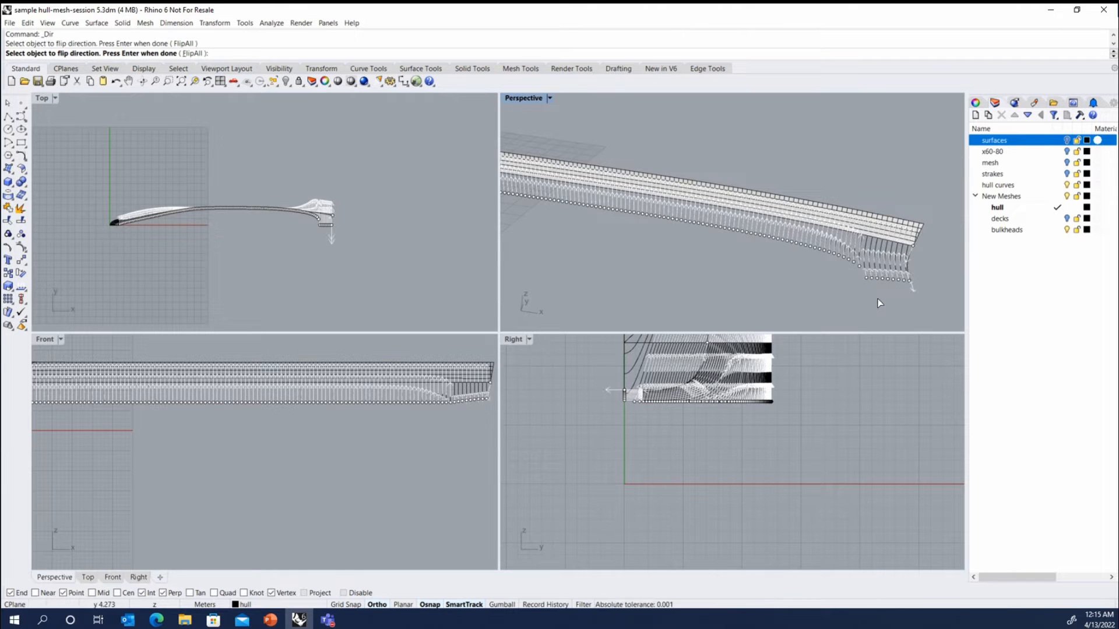
scroll(921, 278, up, 3)
click(899, 230)
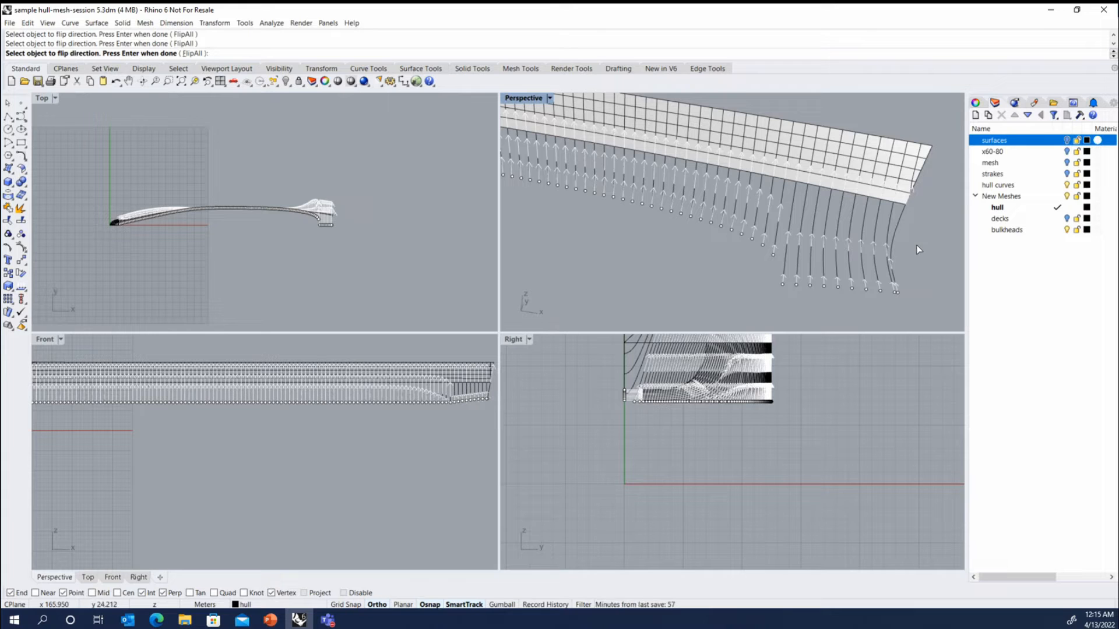
key(Return)
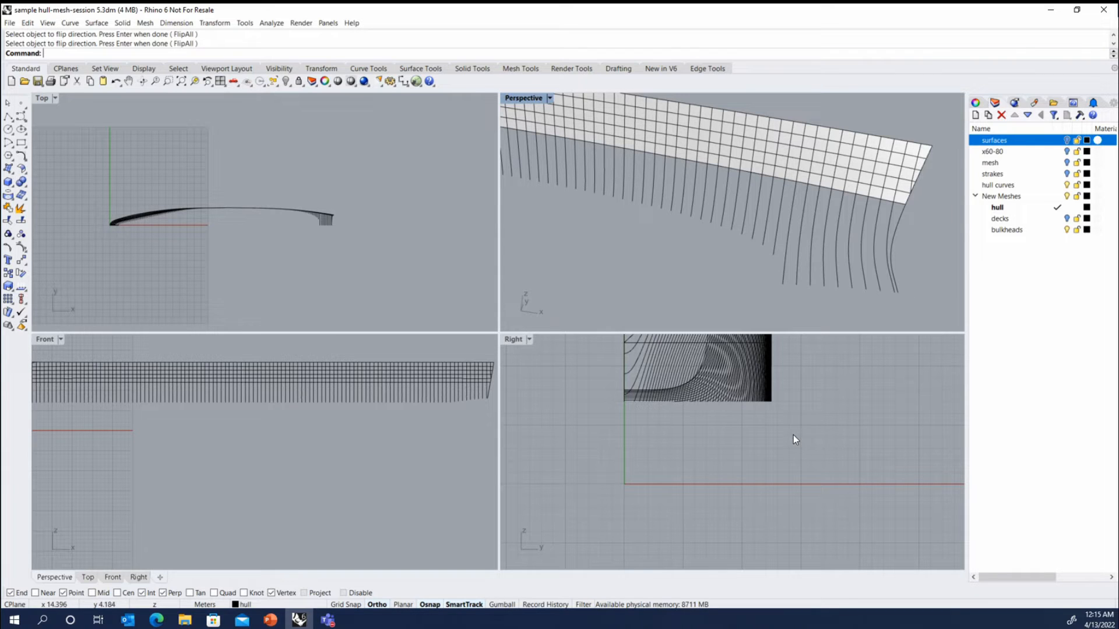
text(SelCrv)
key(Return)
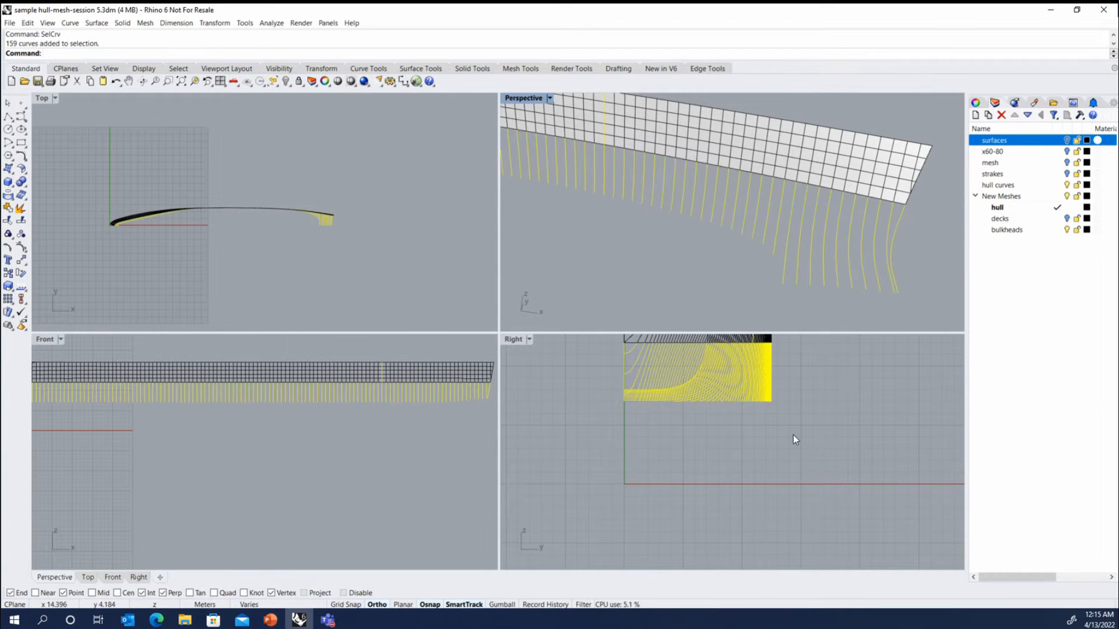
ctrl+drag(918, 328, 777, 275)
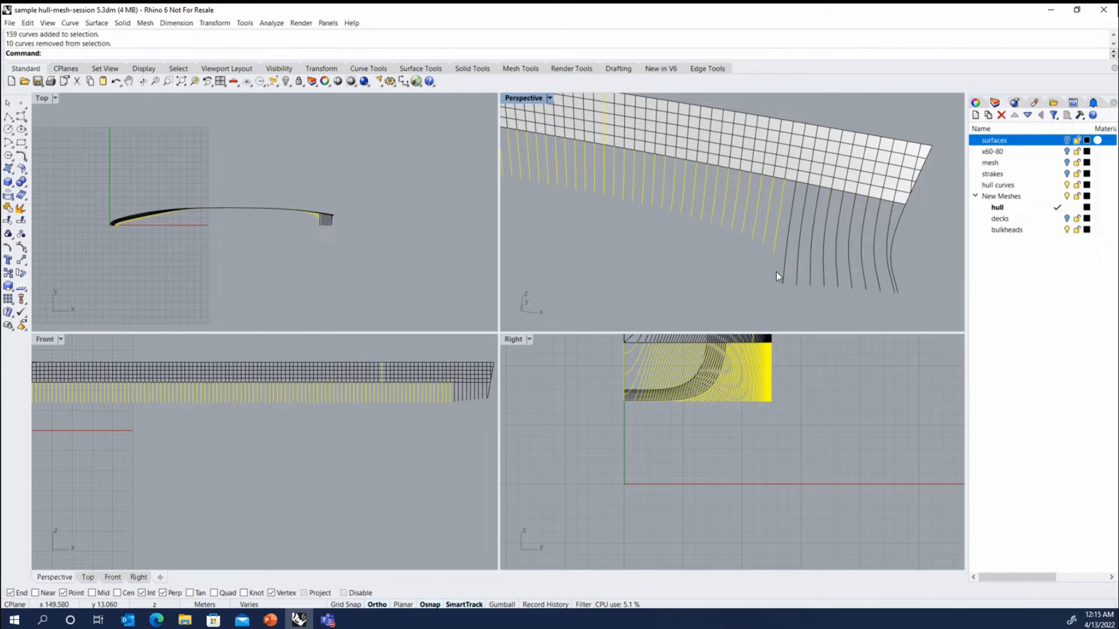
Step: Hide the single stray curve lying on the existing hull mesh above the curve strip
mouse_move(776, 271)
right_down()
mouse_move(853, 249)
mouse_move(757, 233)
mouse_move(847, 222)
mouse_move(764, 261)
right_up()
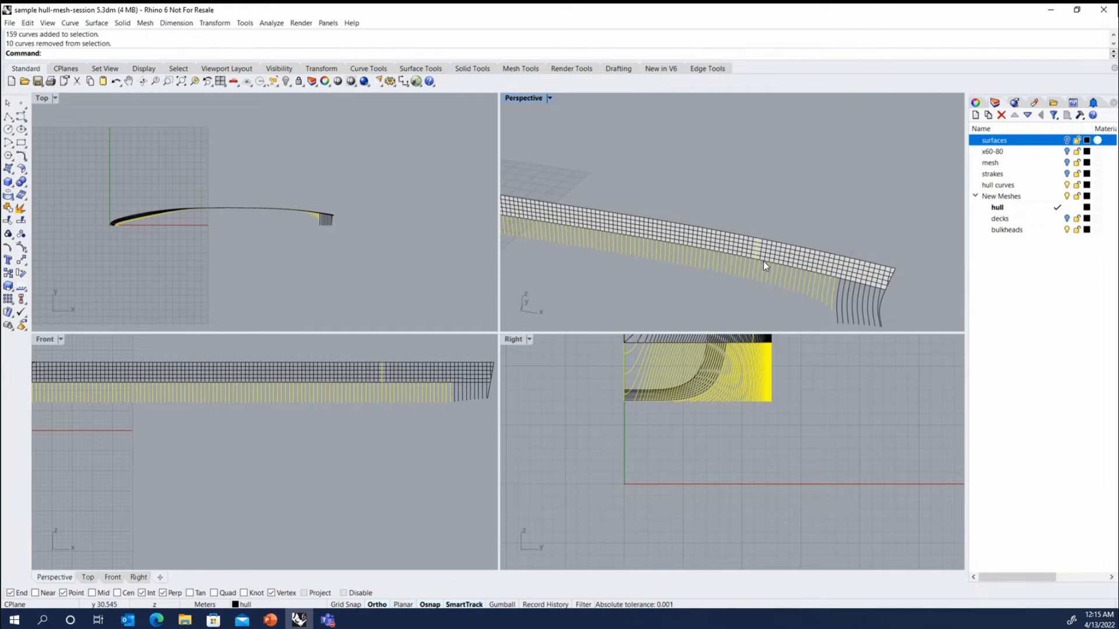
scroll(763, 261, up, 3)
click(754, 212)
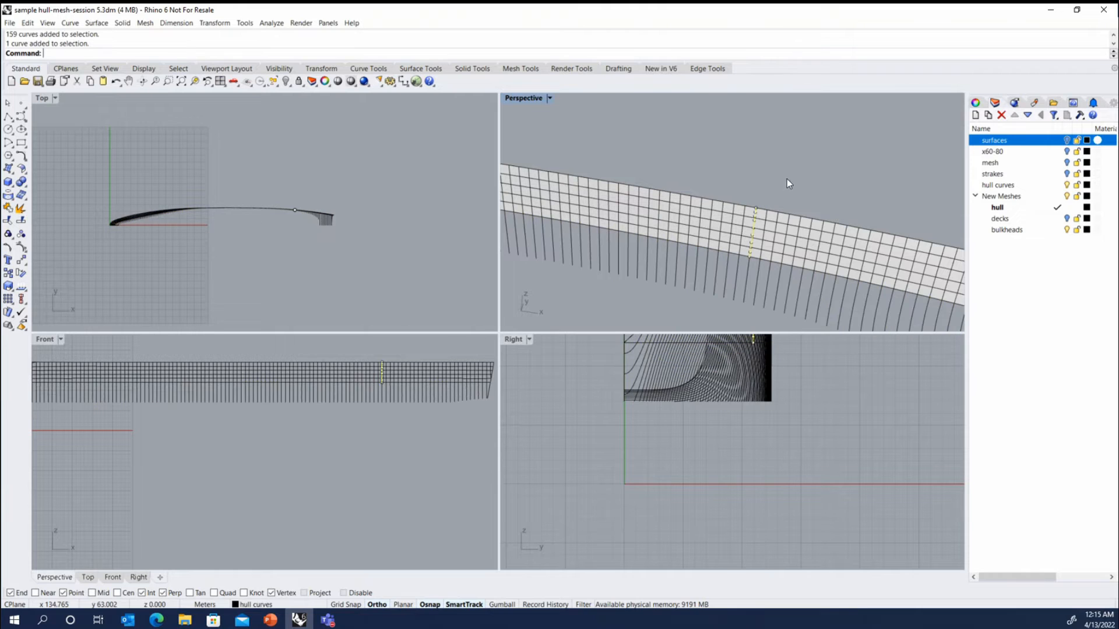
middle_click(787, 179)
click(763, 168)
scroll(820, 174, down, 3)
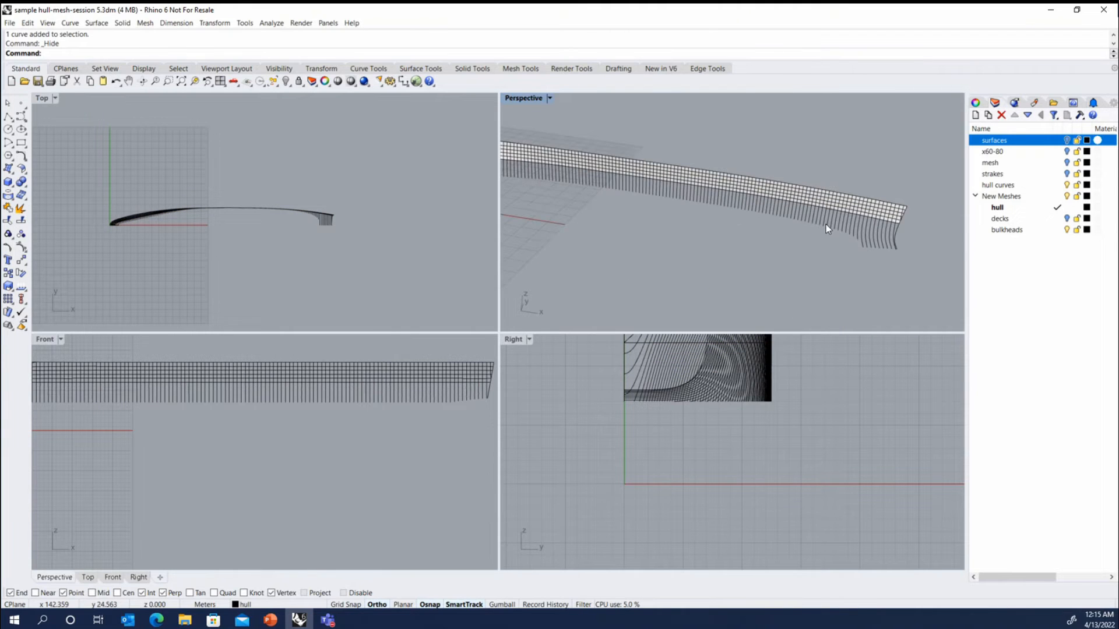
Step: Select all visible curves and take the ten stern curves out of the selection
text(SelCrv)
key(Return)
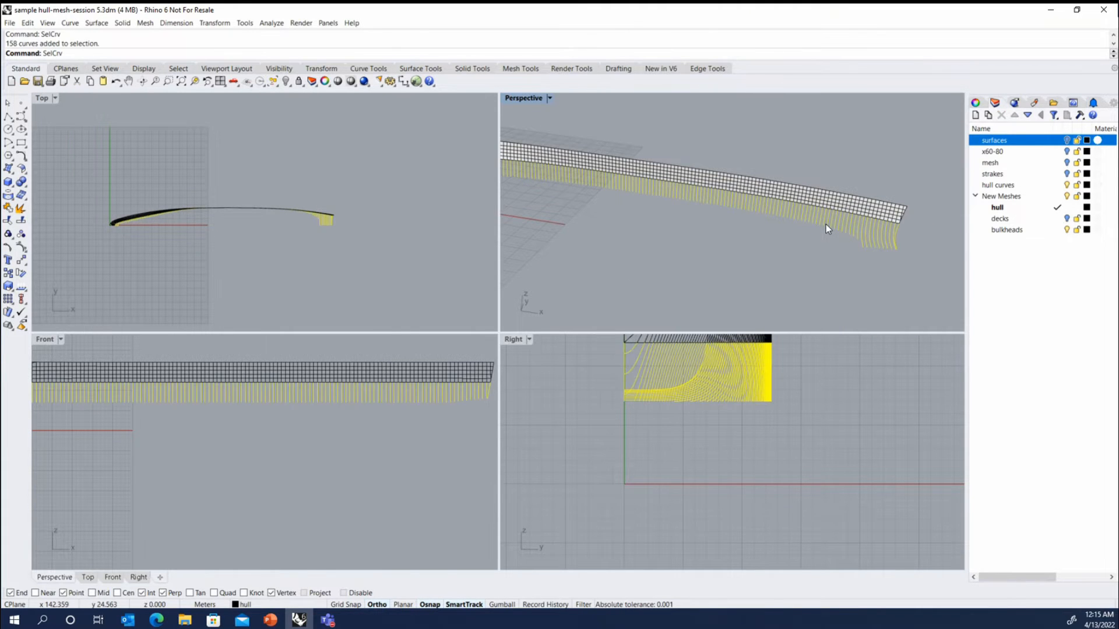
scroll(929, 275, up, 3)
drag(859, 246, 676, 184)
scroll(877, 229, down, 5)
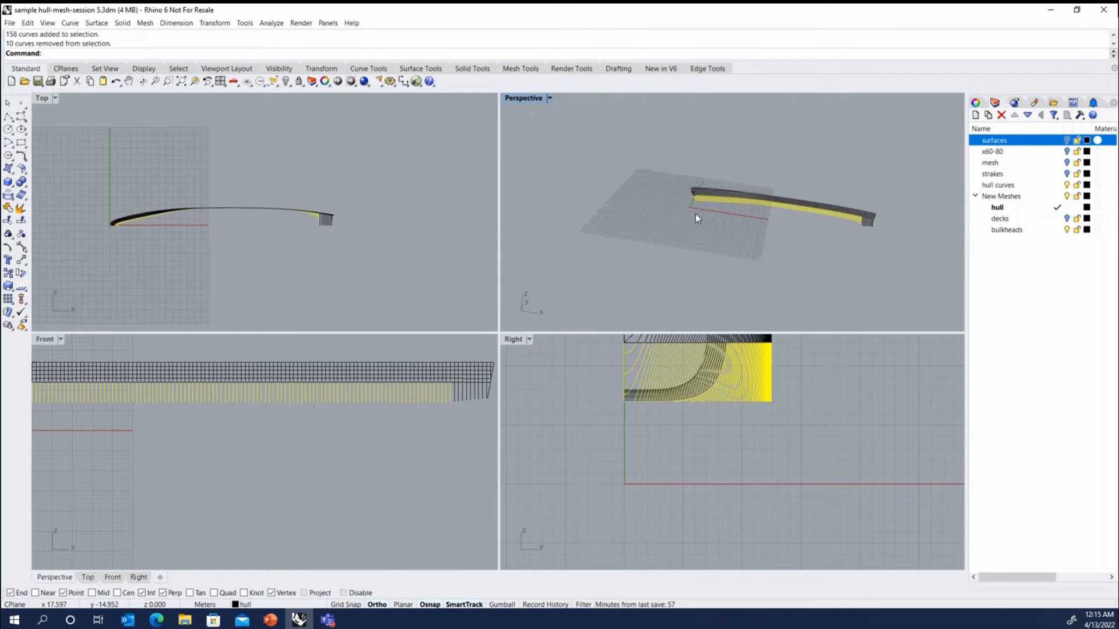
Step: Remove the four foremost bow curves and the curve at the mesh's front tip from the selection
scroll(695, 213, up, 6)
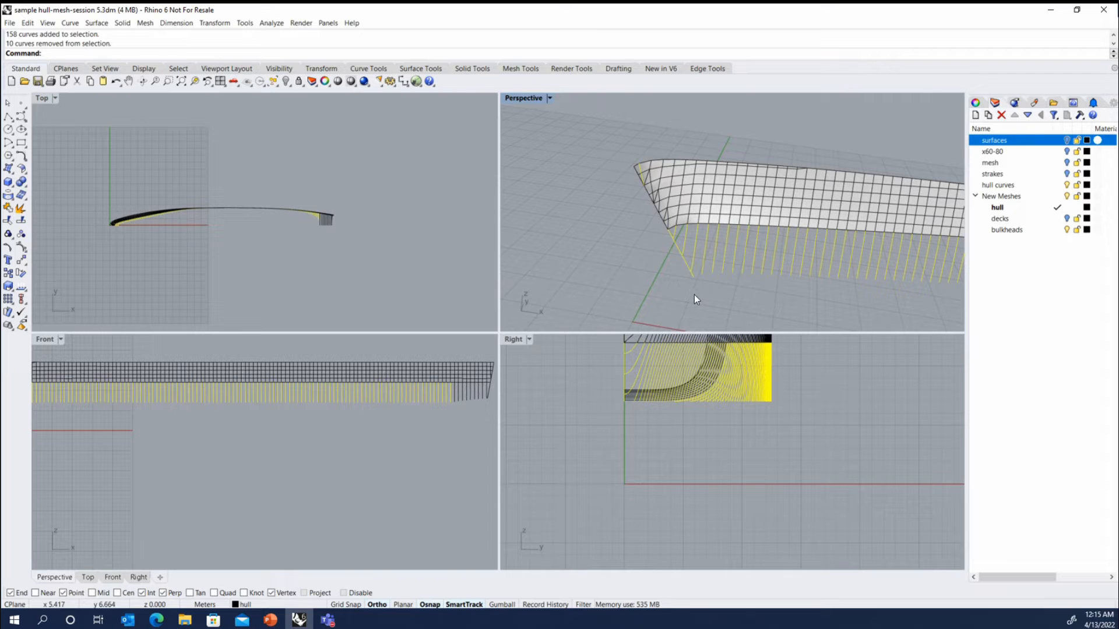
ctrl+drag(694, 294, 642, 211)
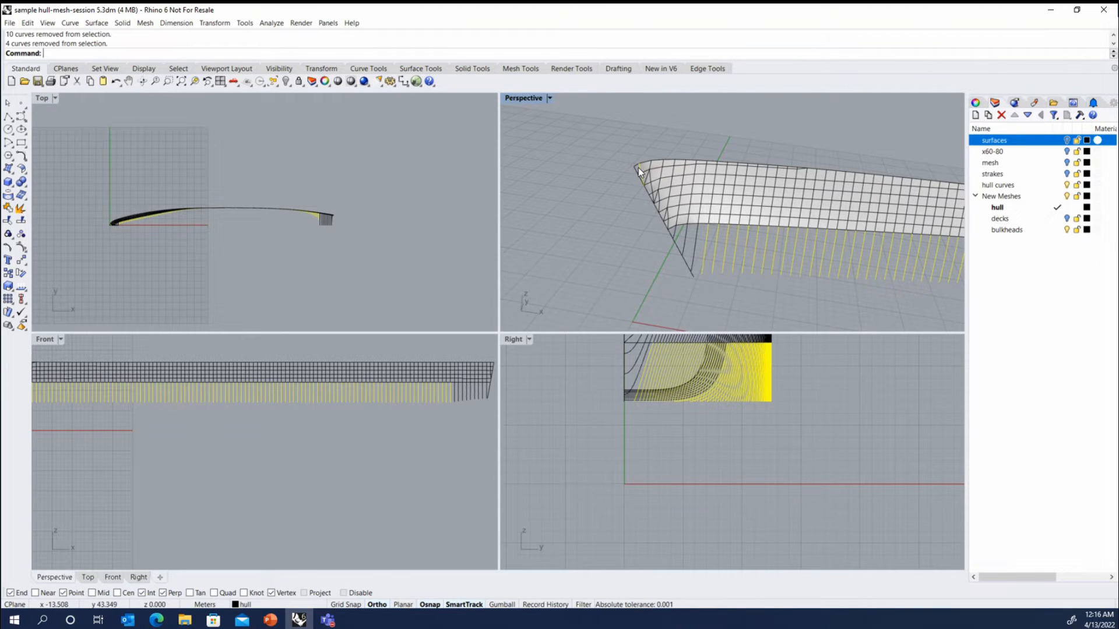
ctrl+click(638, 167)
scroll(593, 155, down, 5)
scroll(582, 160, down, 2)
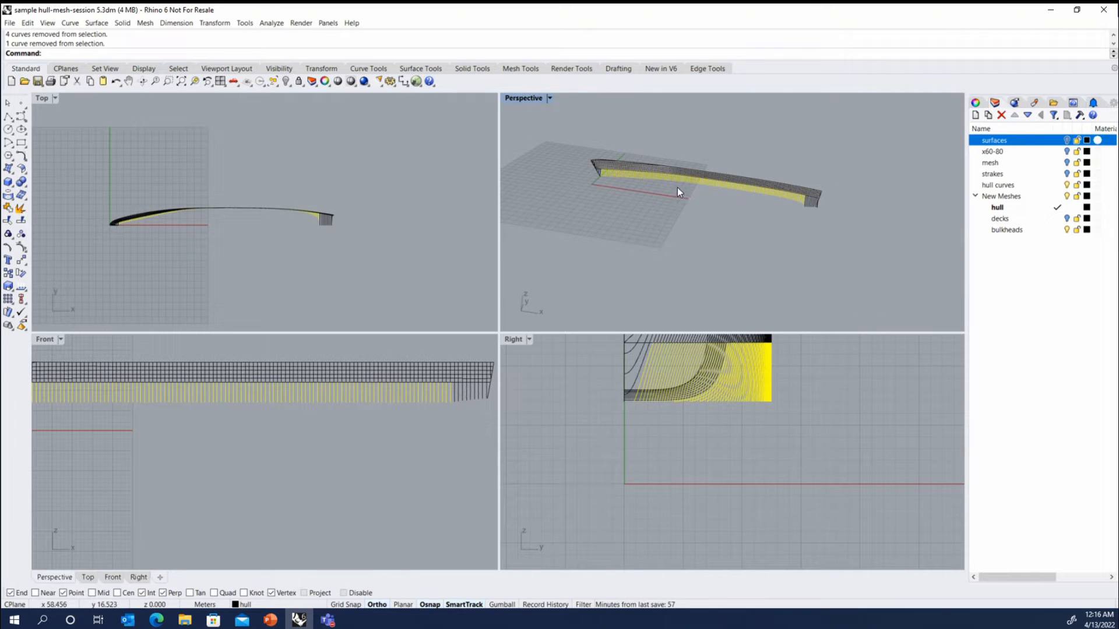
click(93, 24)
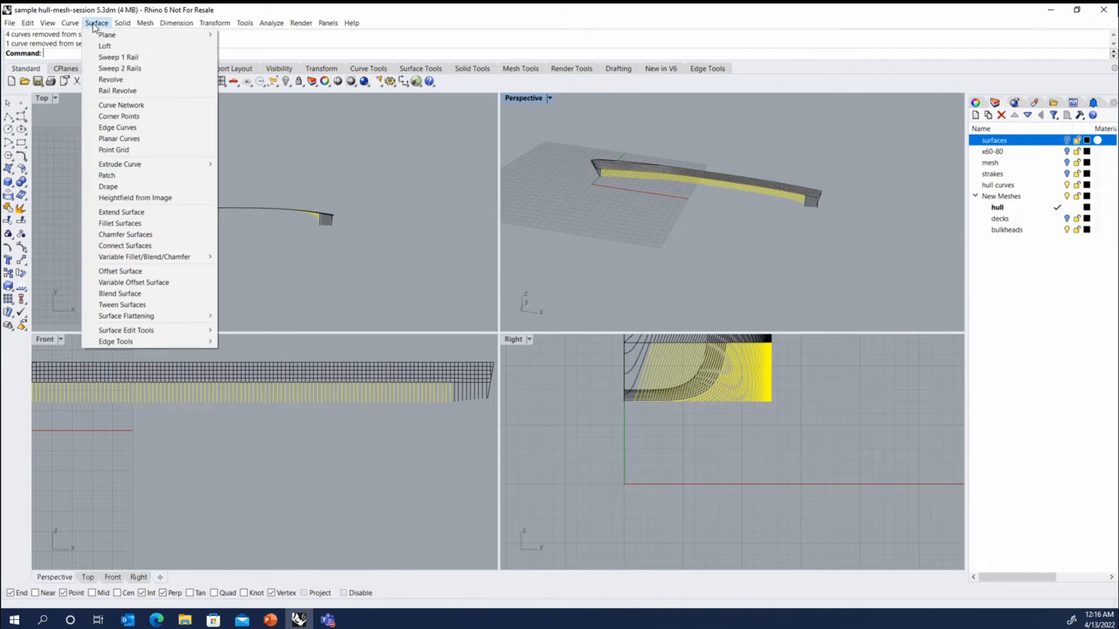
mouse_move(70, 23)
mouse_move(106, 35)
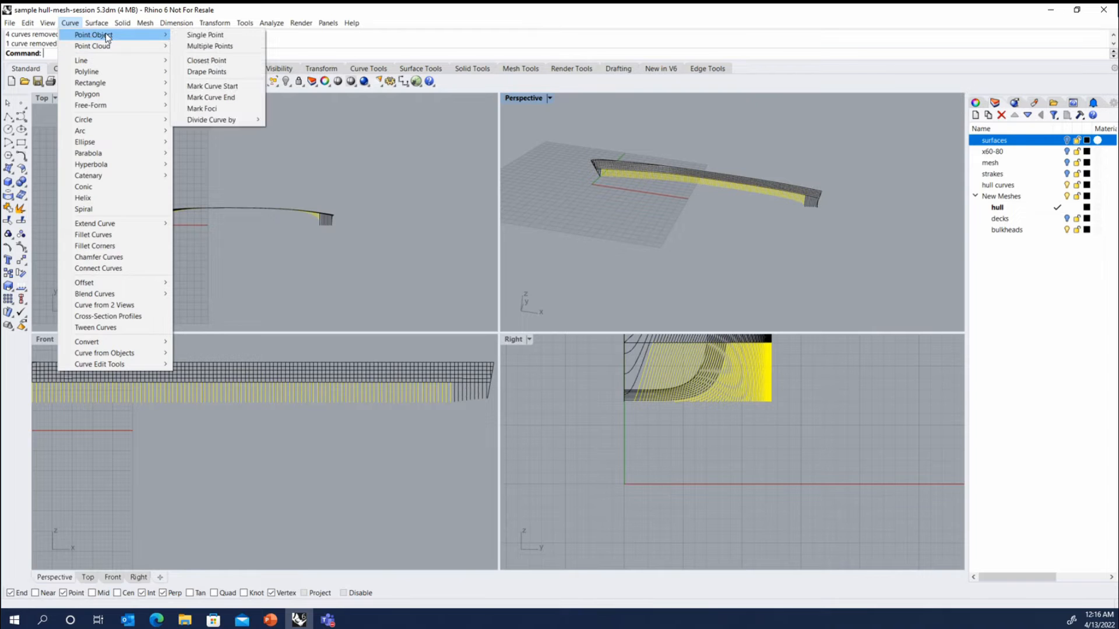
mouse_move(239, 119)
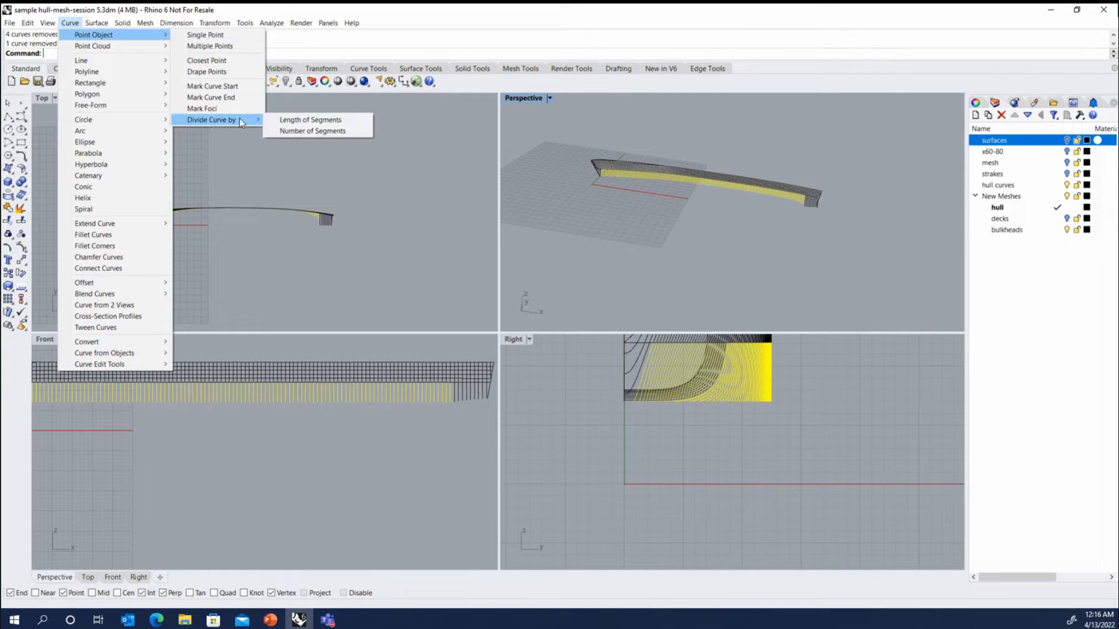
click(305, 131)
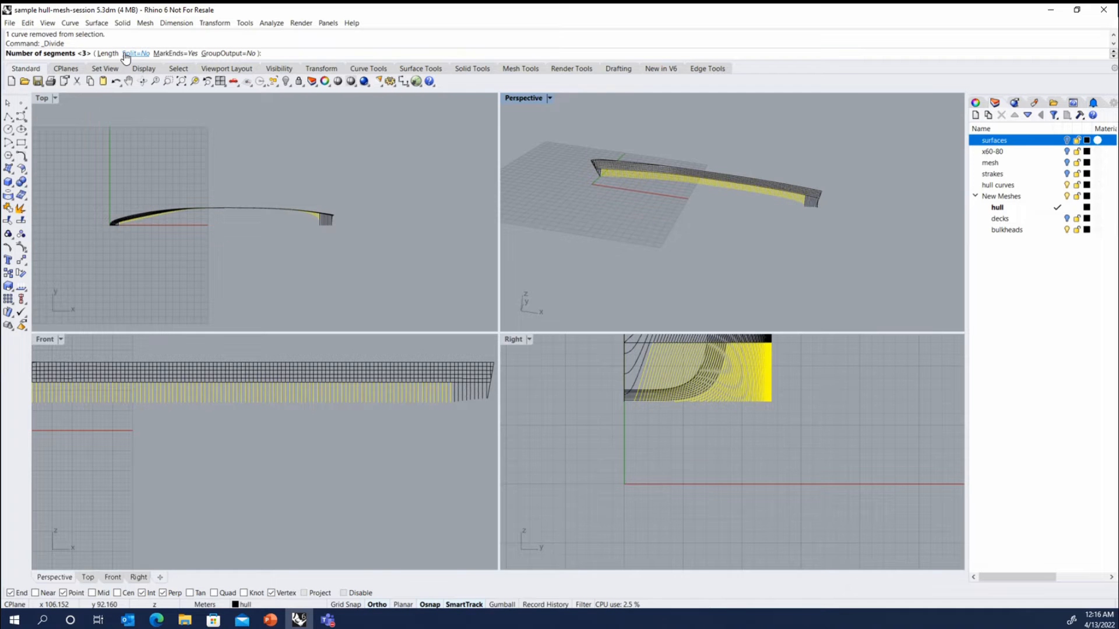
key(Return)
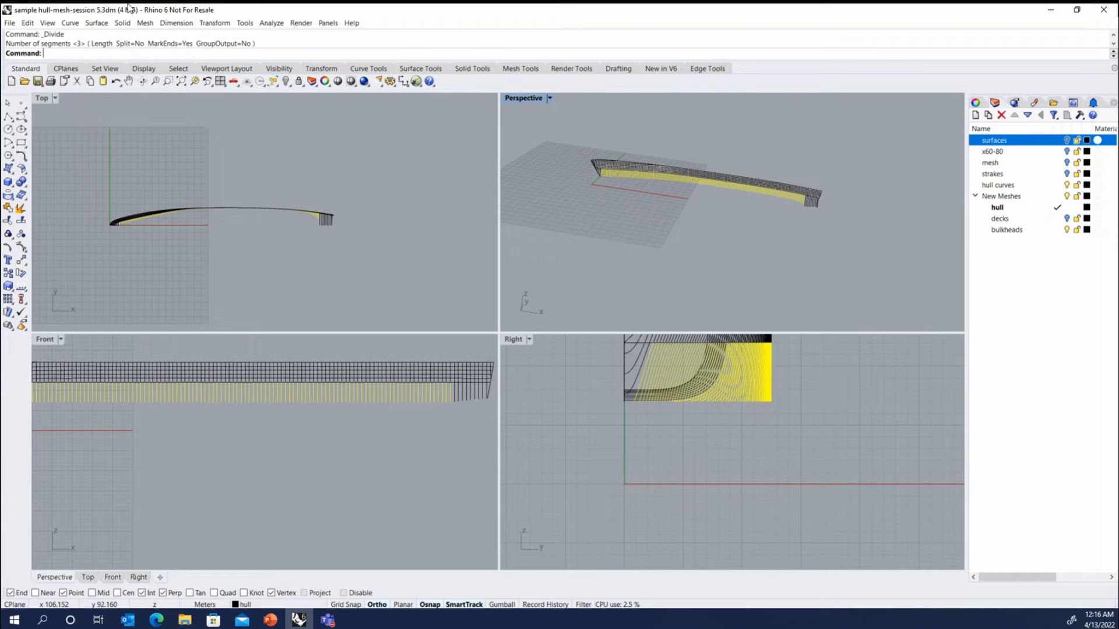
Step: Divide the selected upper-strip curves into segments 1 m long, marking points without splitting the curves
click(70, 23)
mouse_move(97, 35)
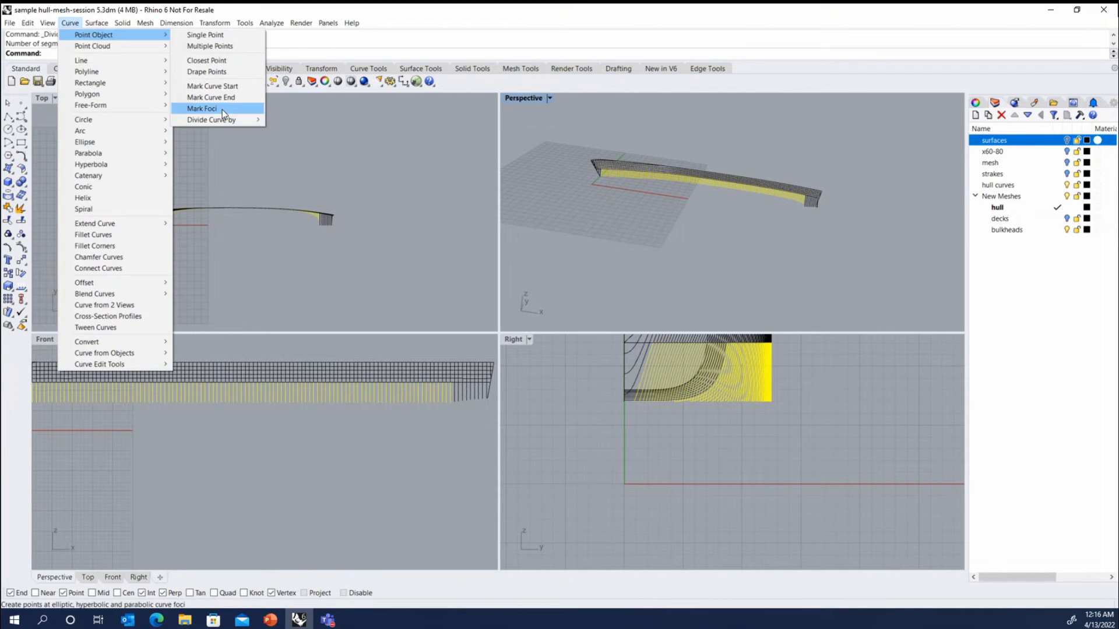
mouse_move(235, 121)
click(296, 119)
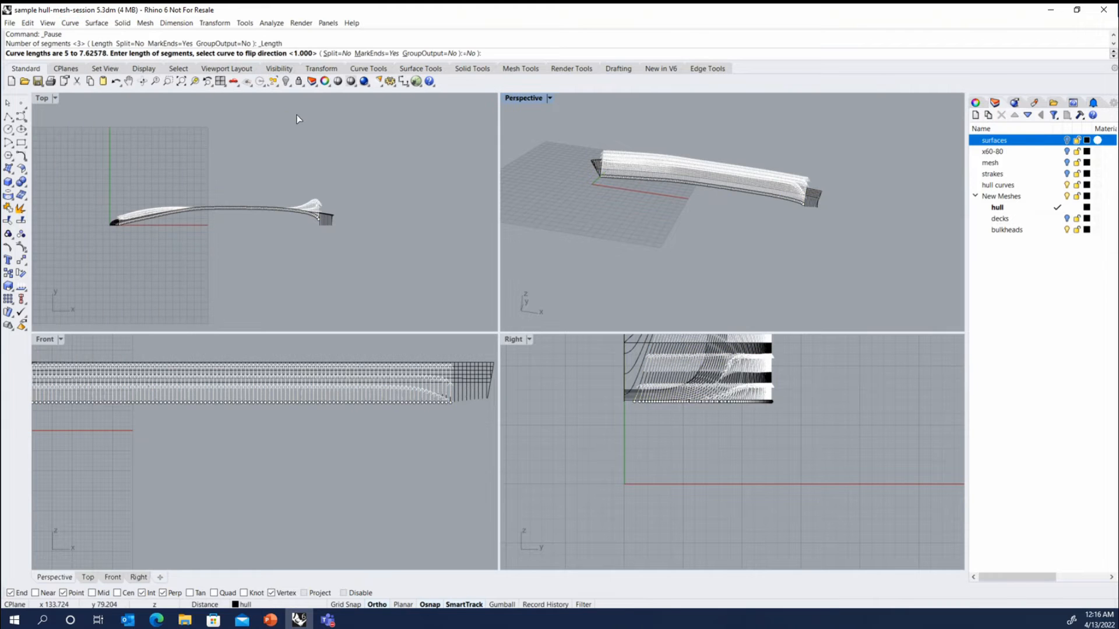
text(1)
key(Return)
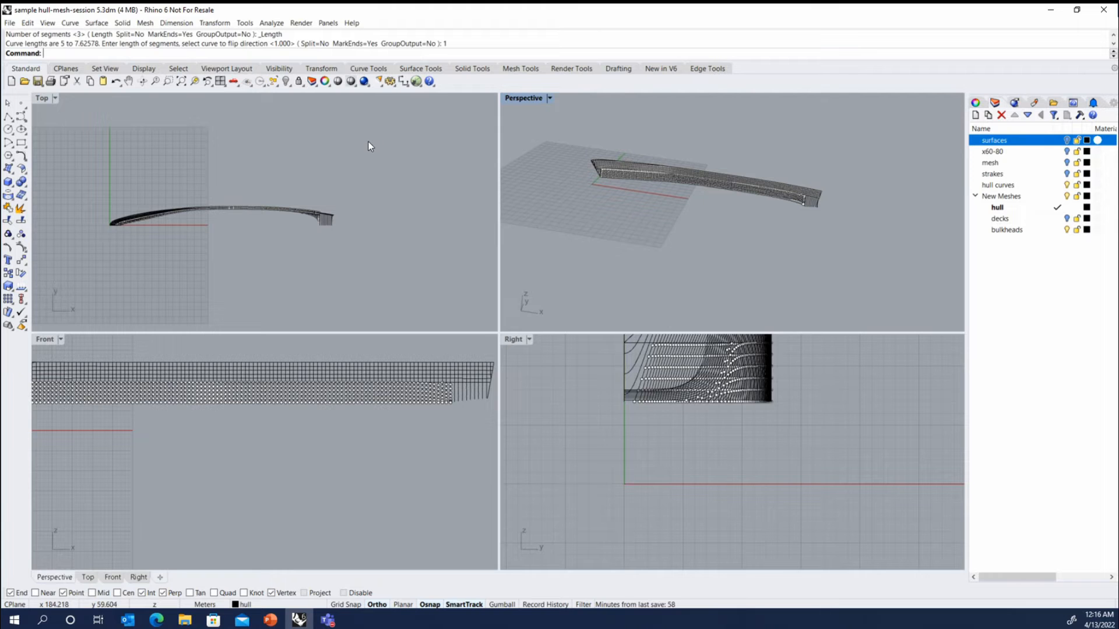
Step: Examine the division points along the curve strip and how their rows run toward the bow and stern ends
scroll(651, 190, up, 5)
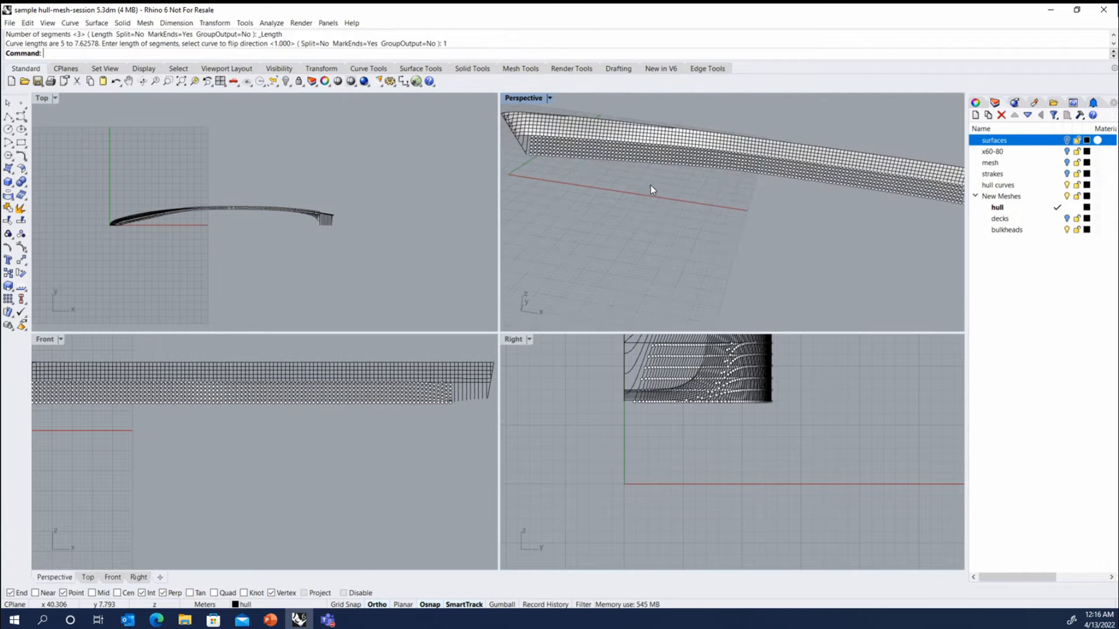
scroll(650, 190, down, 2)
right_drag(651, 187, 784, 228)
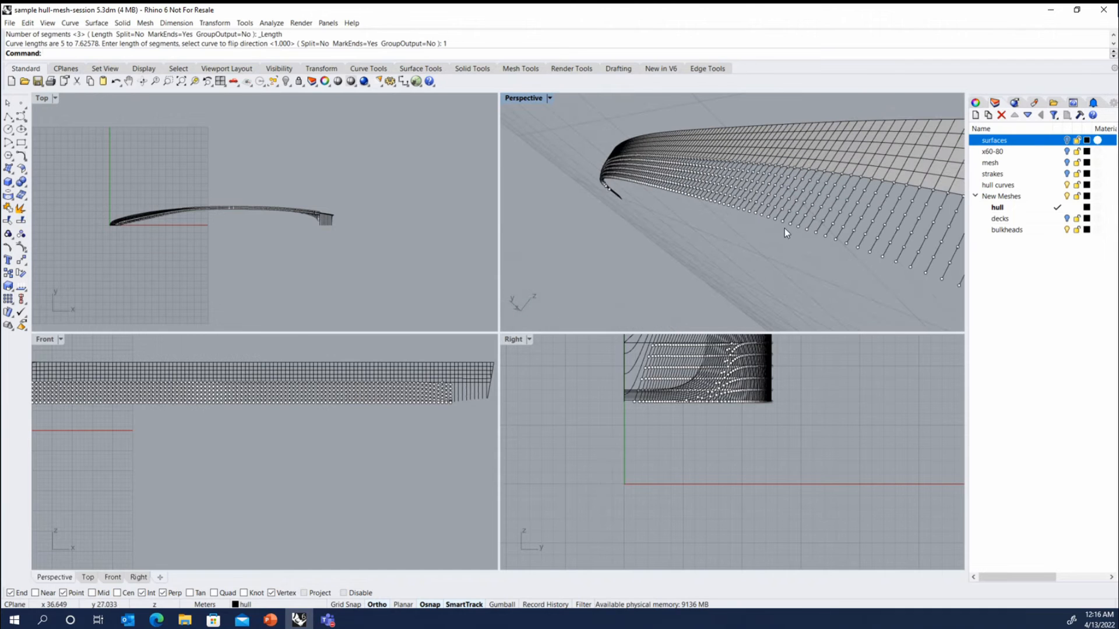
right_drag(600, 184, 732, 239)
scroll(710, 228, down, 5)
scroll(627, 191, up, 5)
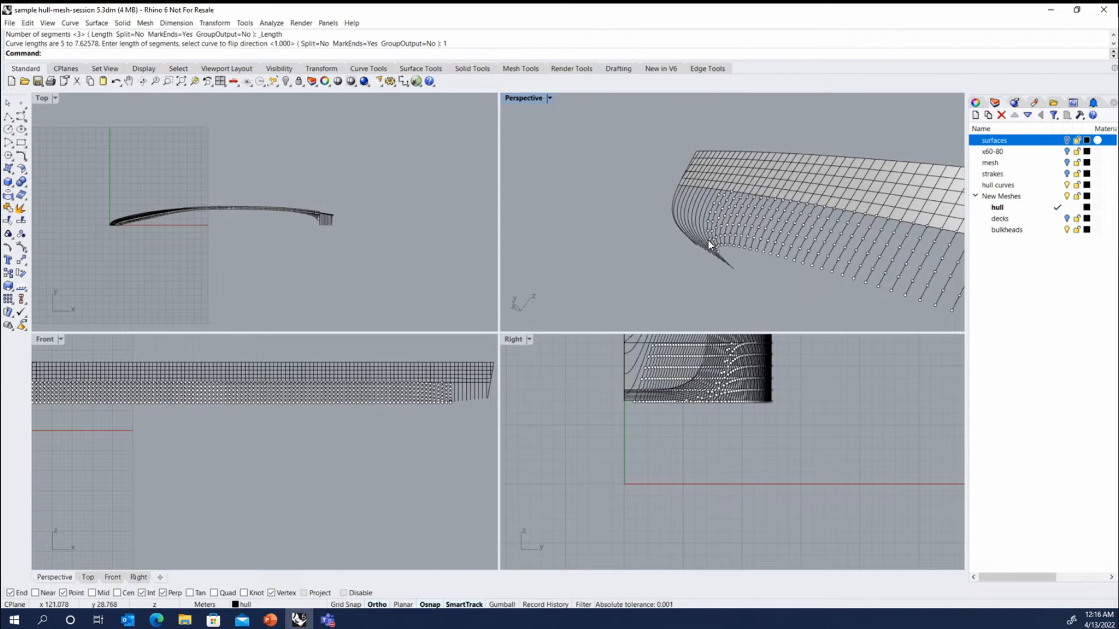
right_drag(687, 210, 851, 225)
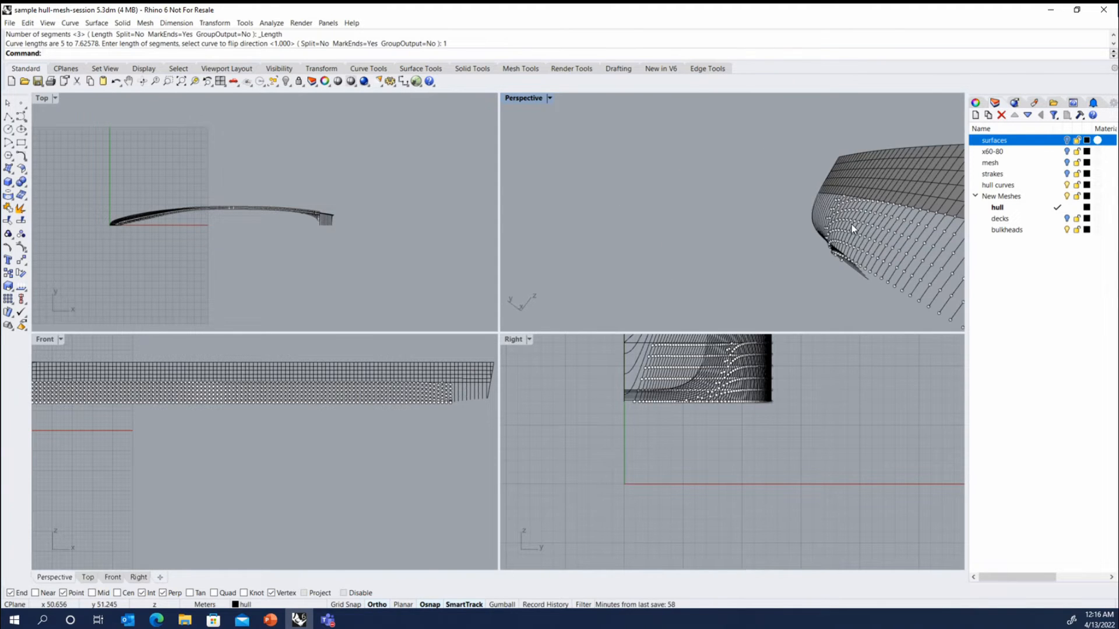
right_drag(857, 266, 833, 247)
right_drag(709, 253, 814, 252)
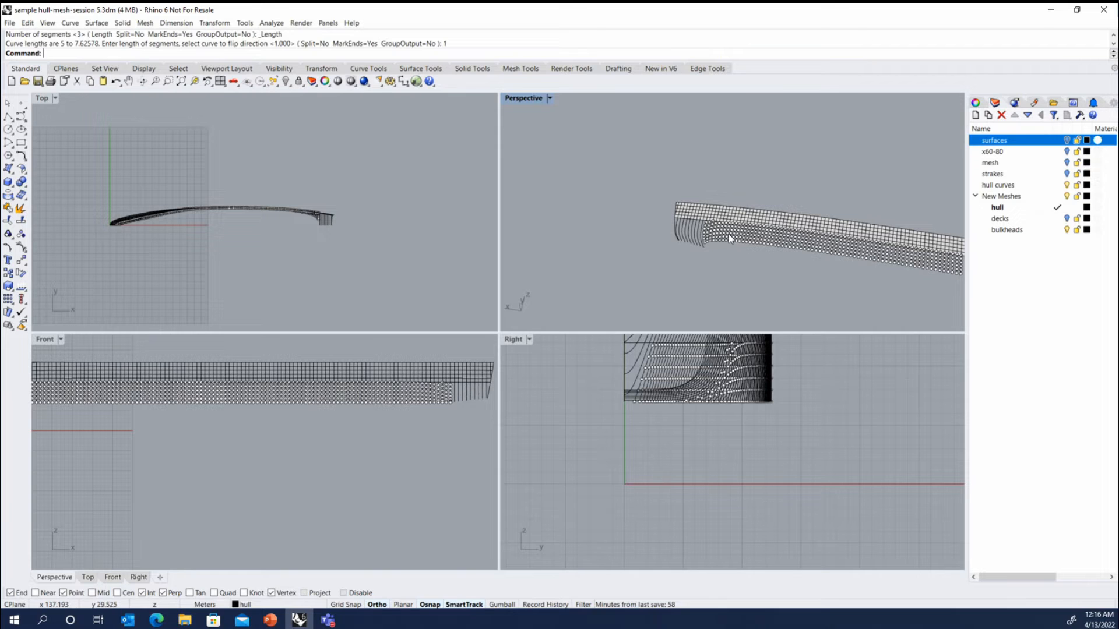
scroll(722, 232, up, 5)
right_drag(708, 230, 712, 294)
scroll(742, 169, up, 1)
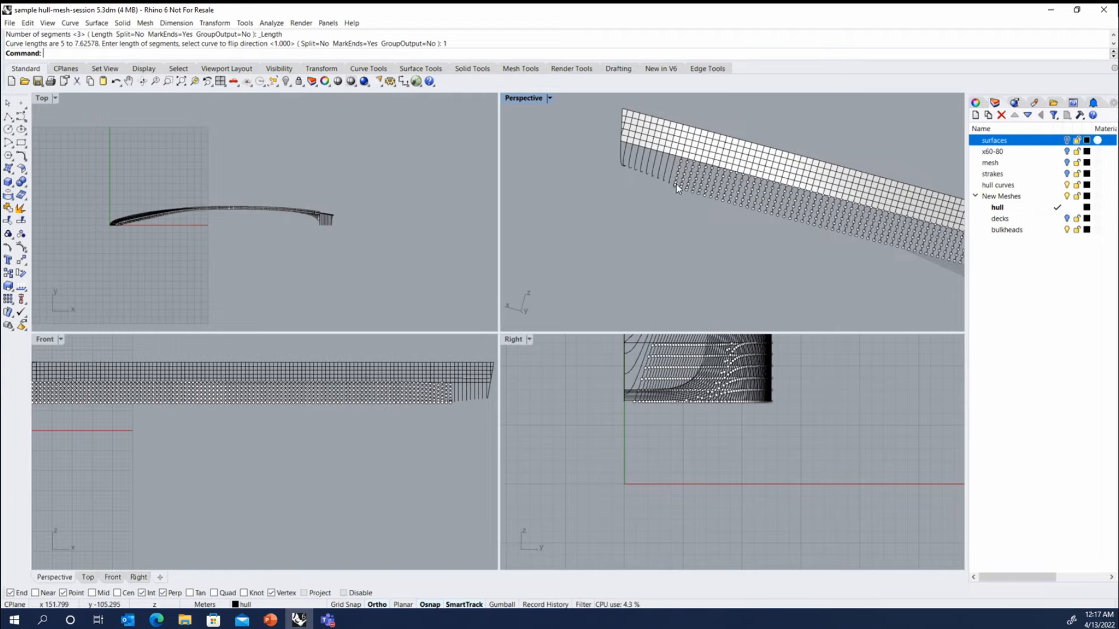
scroll(697, 207, up, 3)
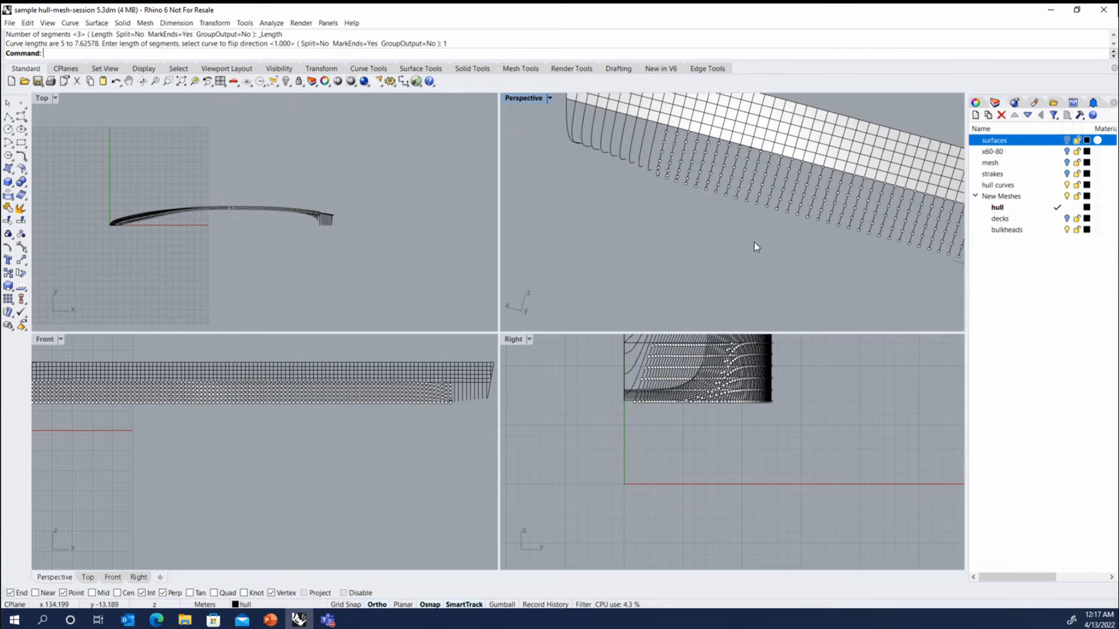
scroll(743, 239, down, 5)
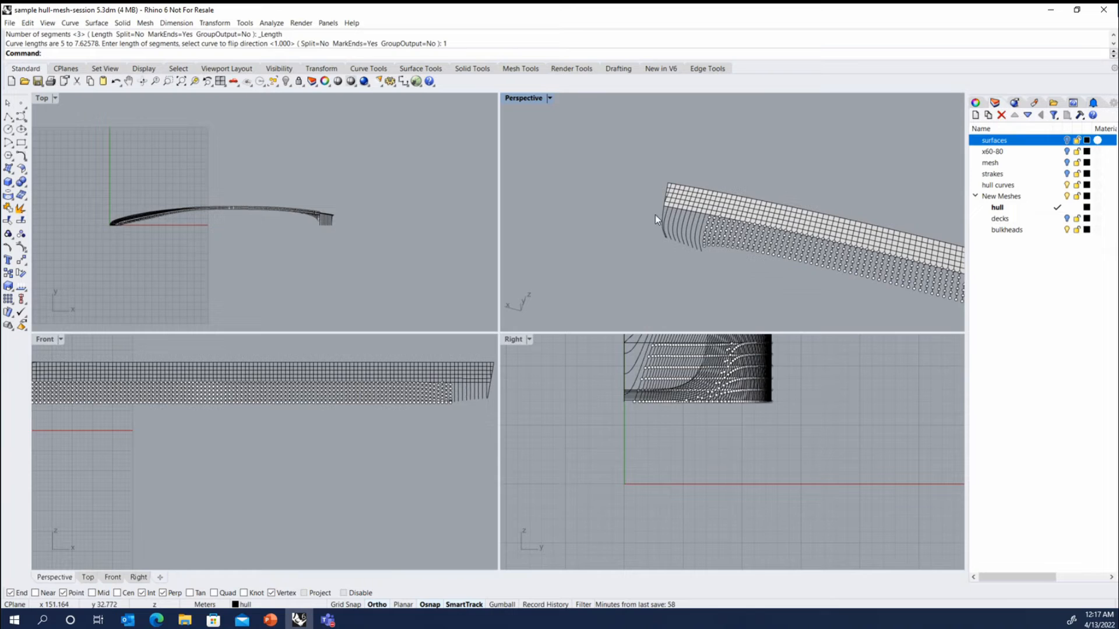
right_drag(719, 232, 673, 217)
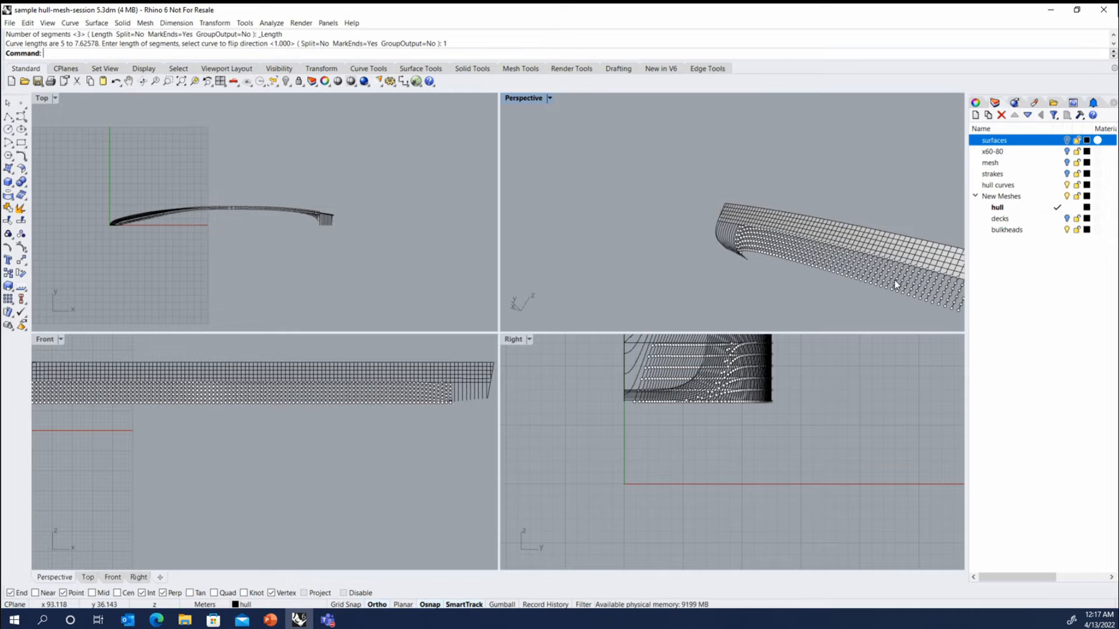
Step: Undo the last division of the upper-strip curves
right_drag(855, 286, 924, 260)
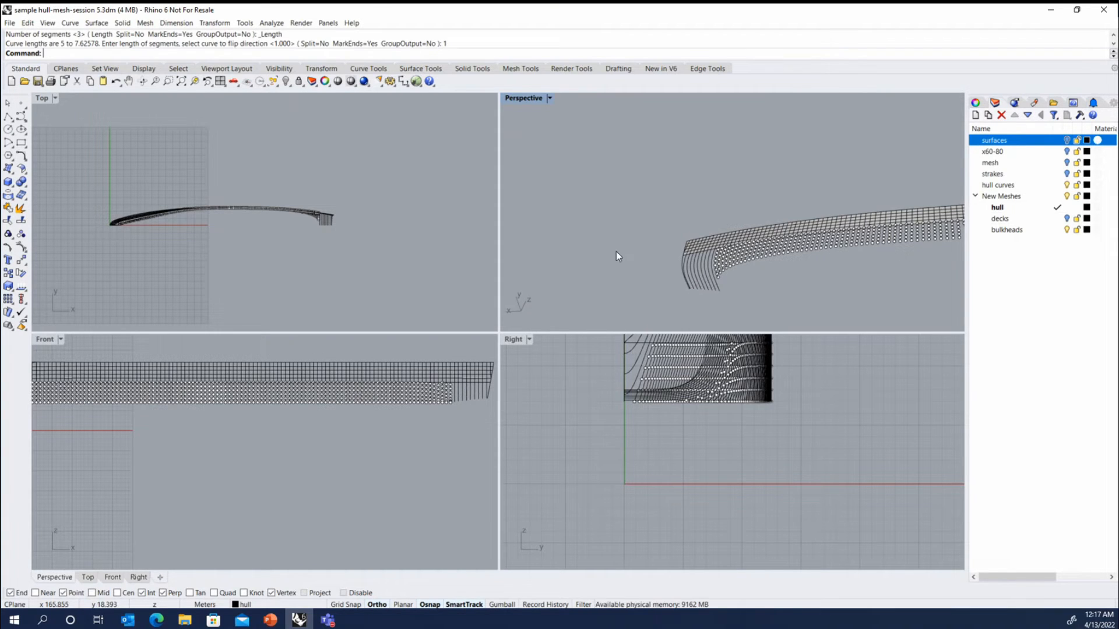
key(ctrl+z)
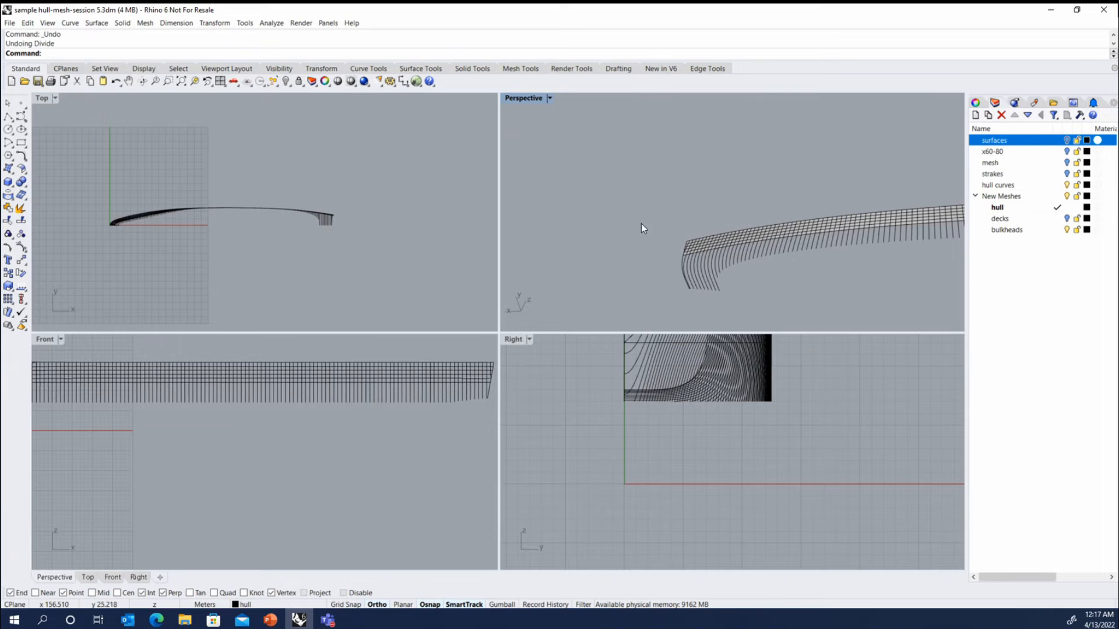
right_drag(641, 223, 830, 242)
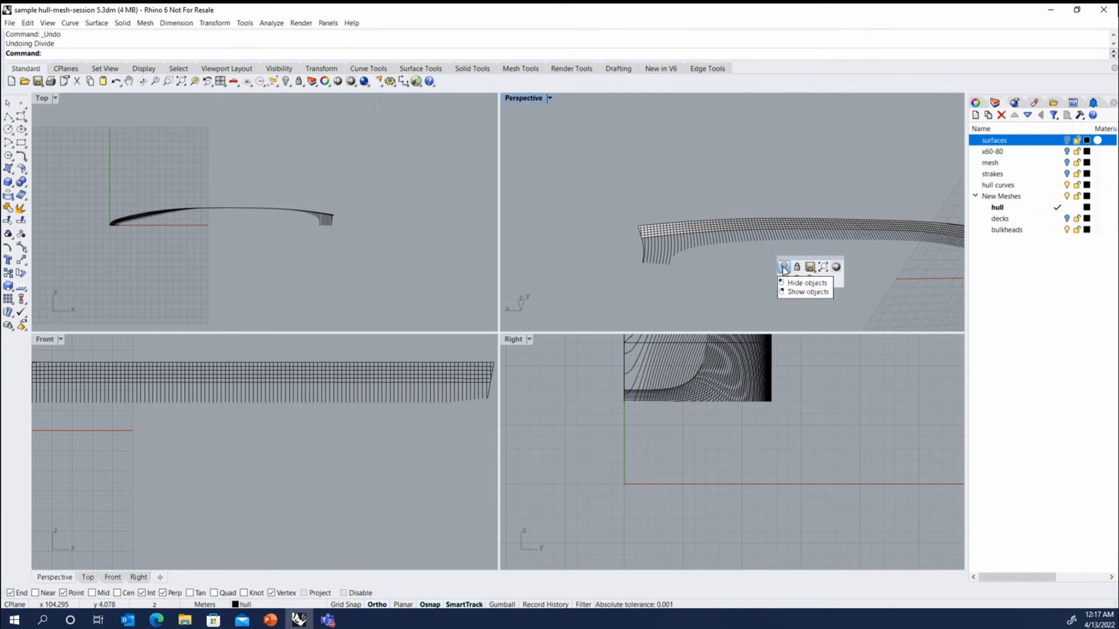
Step: Use Show Selected to bring the hidden lower hull curve strips back alongside the visible curves
click(785, 268)
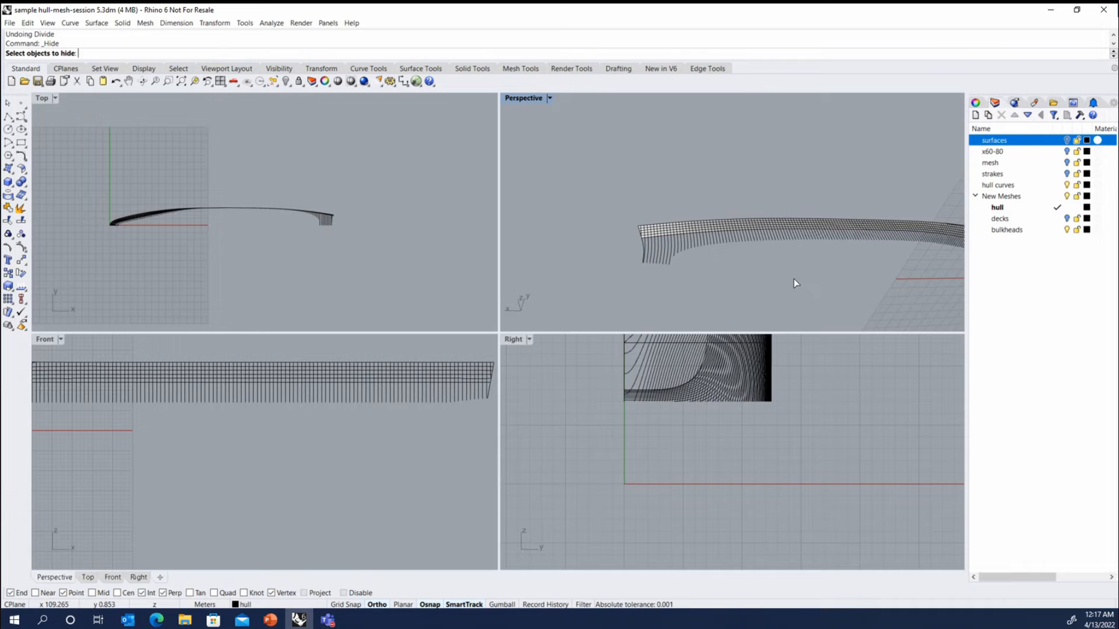
key(Escape)
middle_click(701, 279)
click(684, 281)
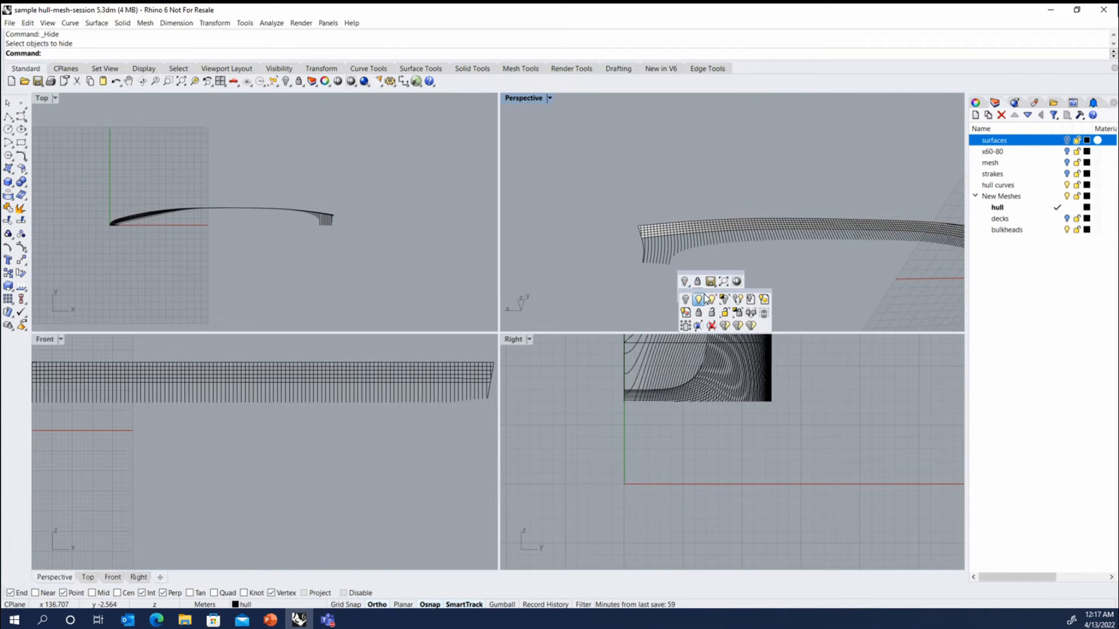
click(702, 298)
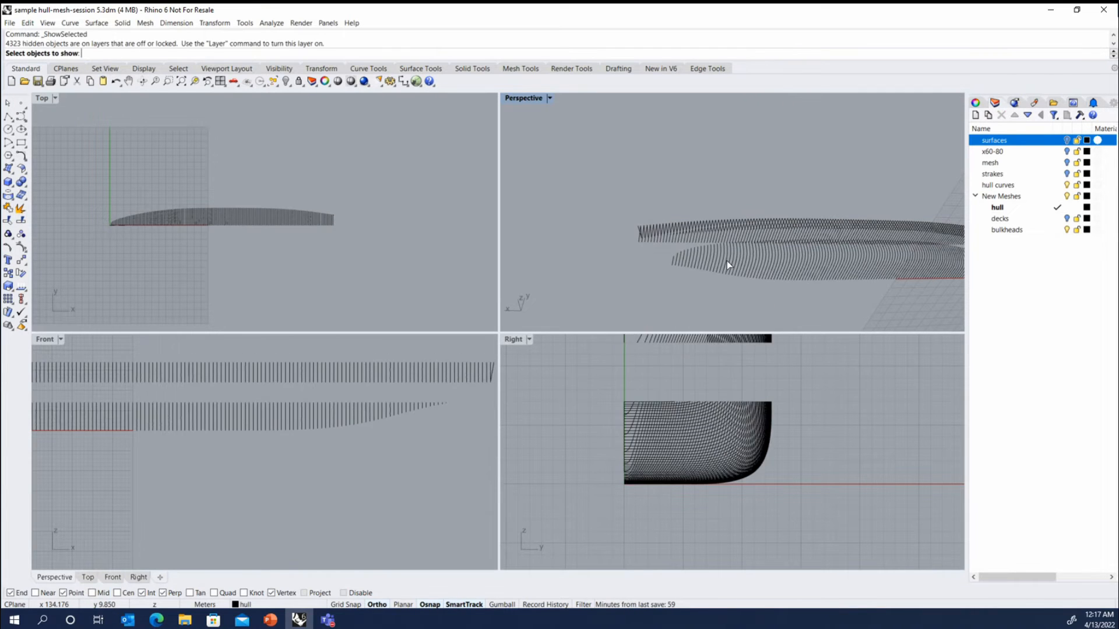
right_click(793, 287)
right_drag(781, 249, 728, 281)
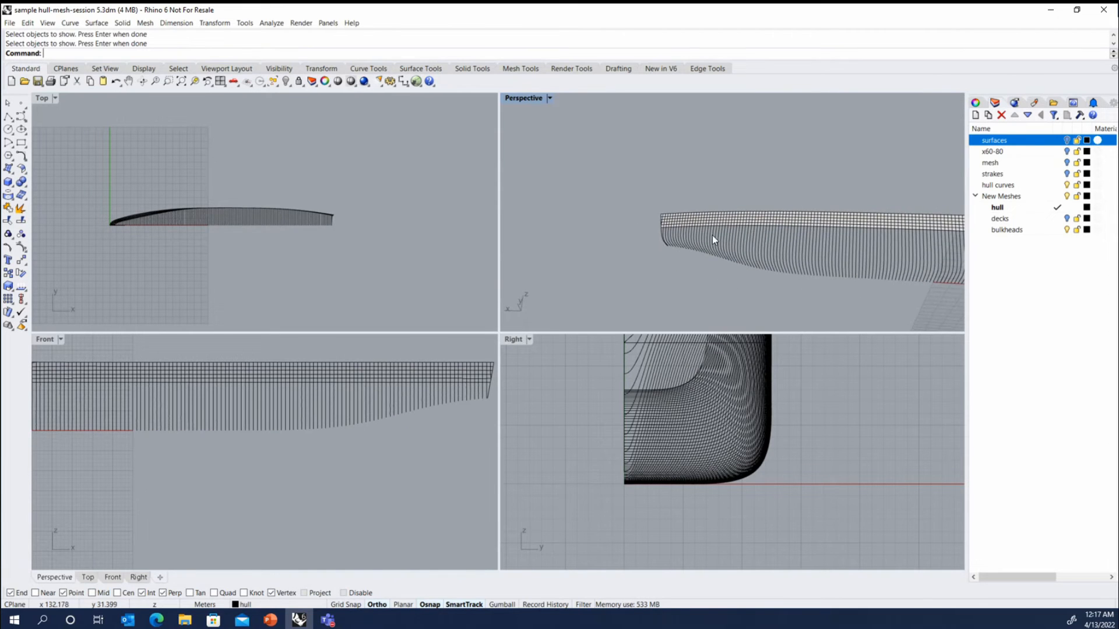
Step: Turn on the surfaces layer and examine how the hull surfaces and their seams run around the stern
right_drag(712, 236, 737, 267)
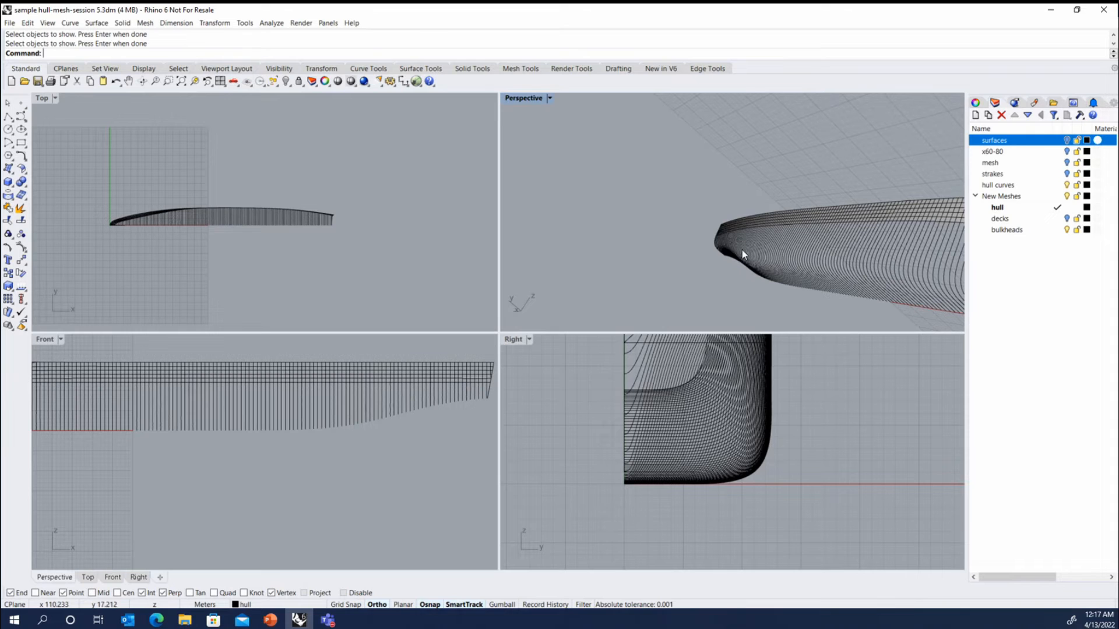
right_drag(677, 251, 820, 231)
right_drag(620, 223, 749, 195)
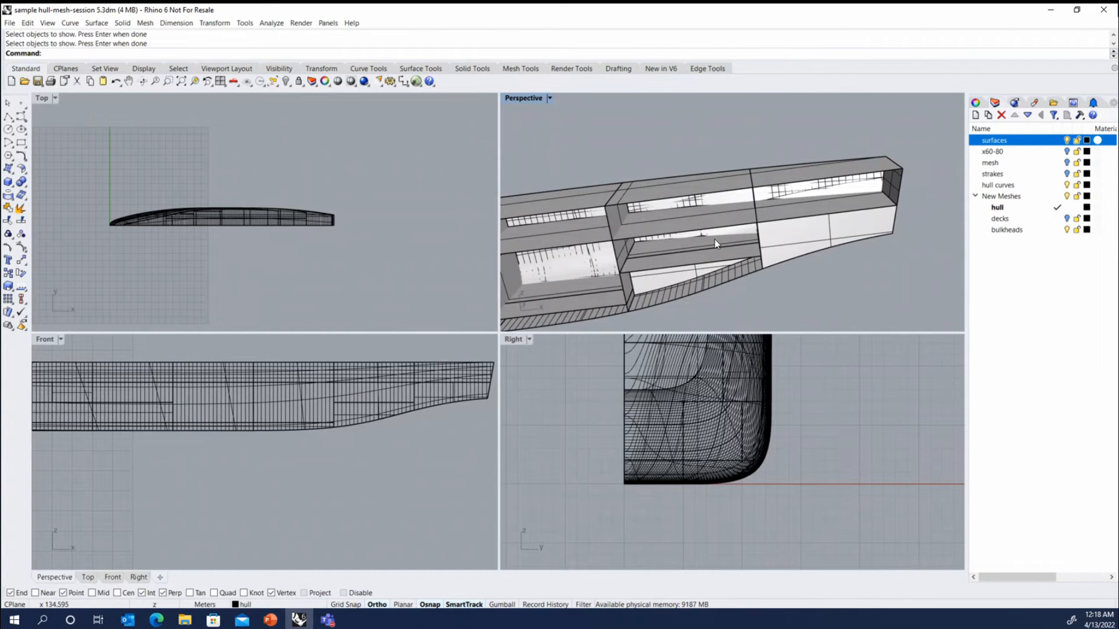
right_drag(715, 239, 740, 213)
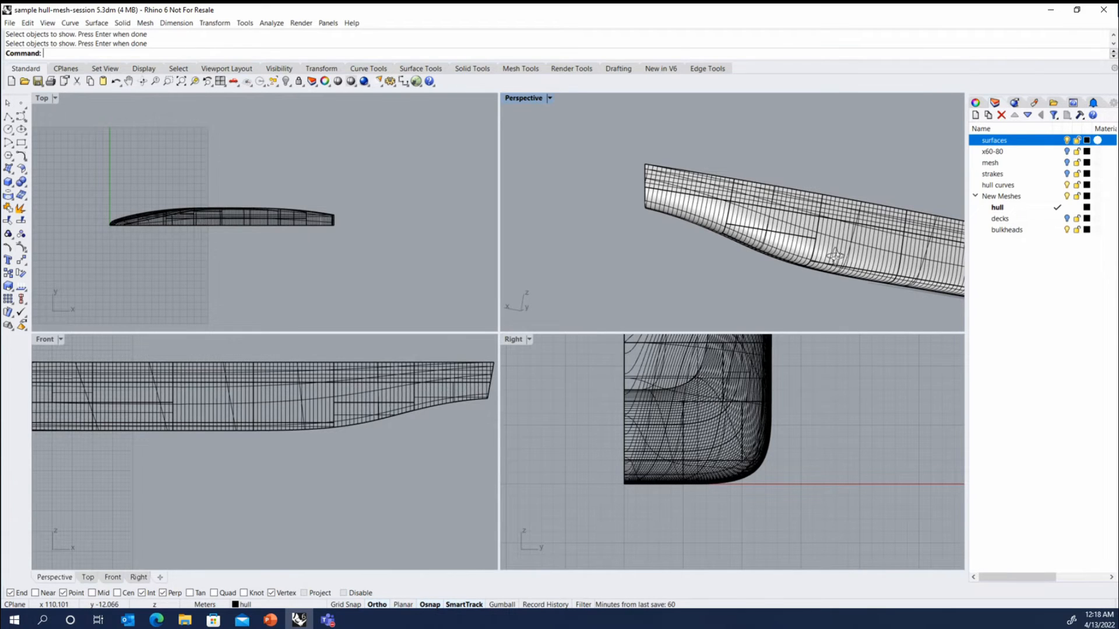
right_drag(821, 269, 804, 280)
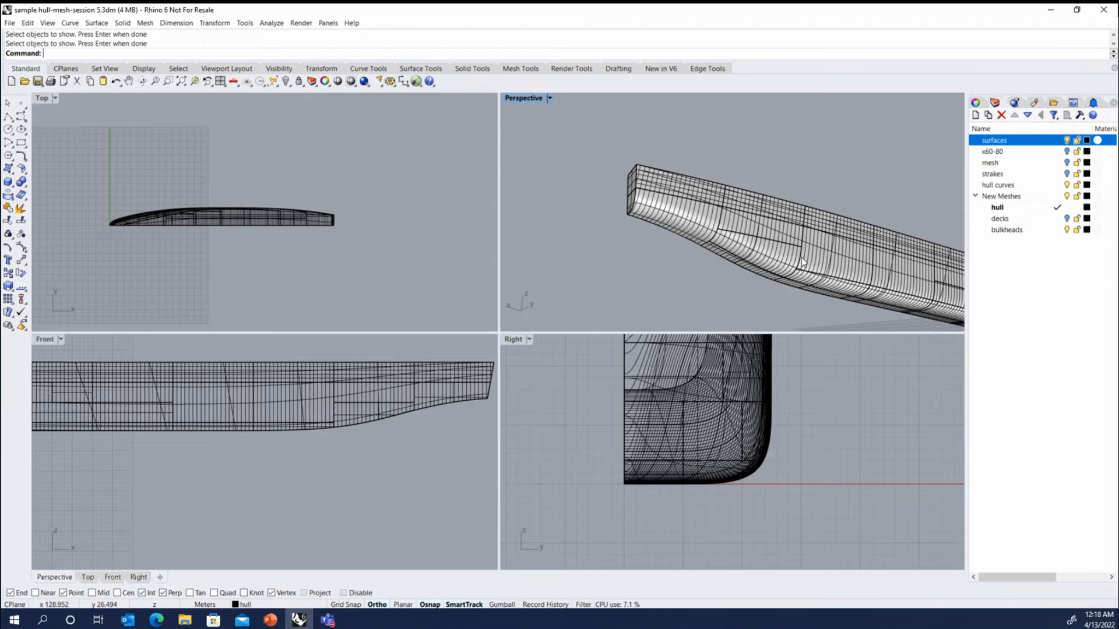
right_drag(801, 262, 802, 258)
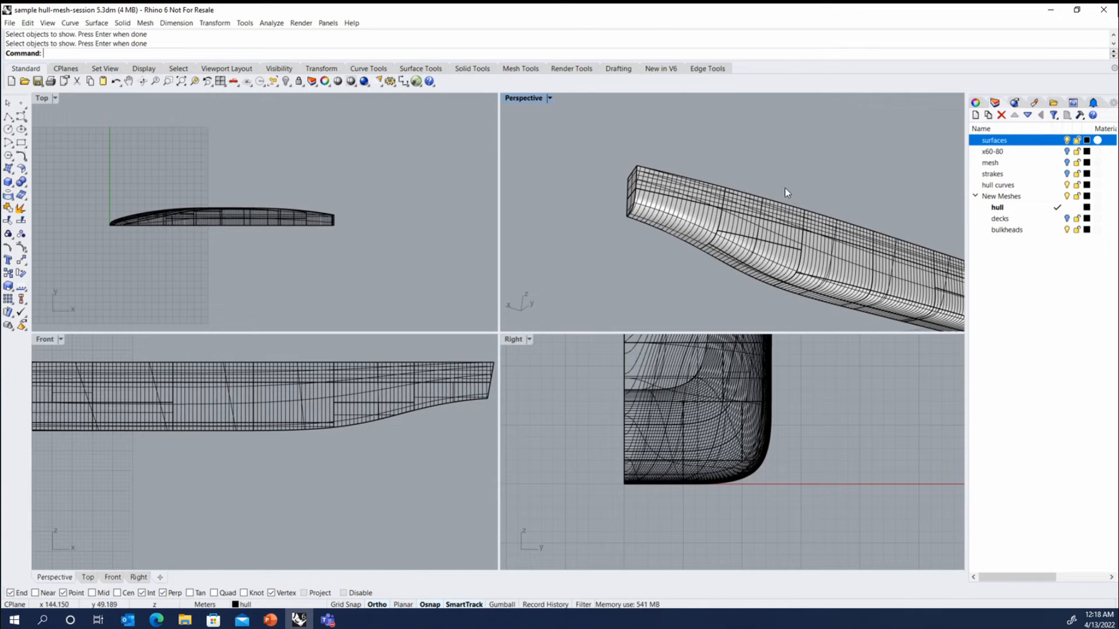
scroll(697, 234, up, 2)
Step: Locate the upper-strip curve on the surface seam near the stern by comparing the hull with the surfaces layer shown and hidden
click(723, 216)
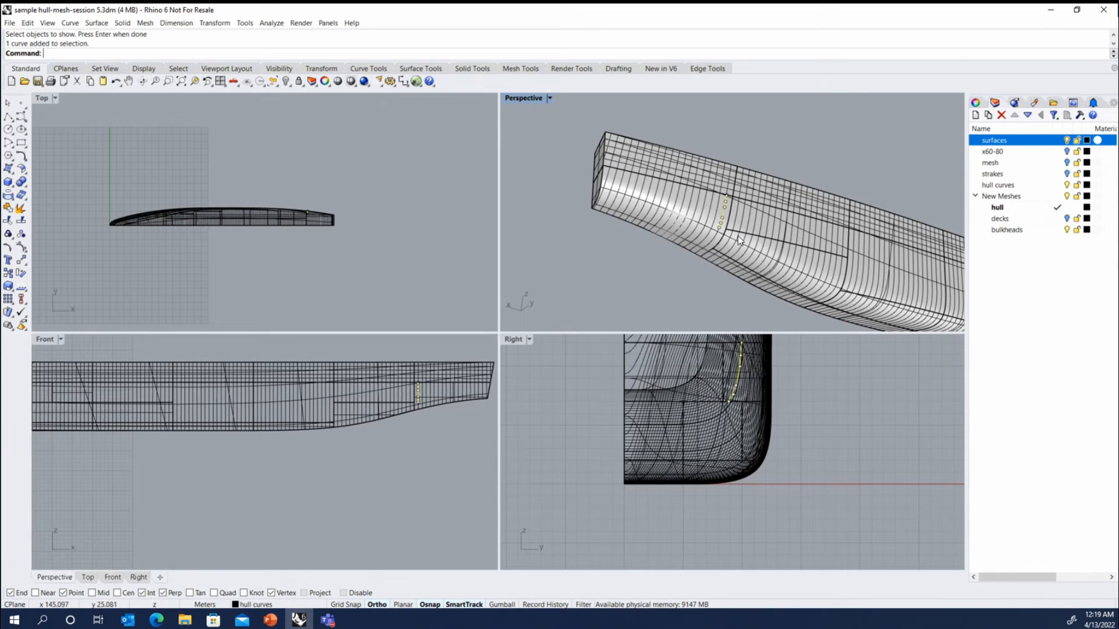
click(1067, 141)
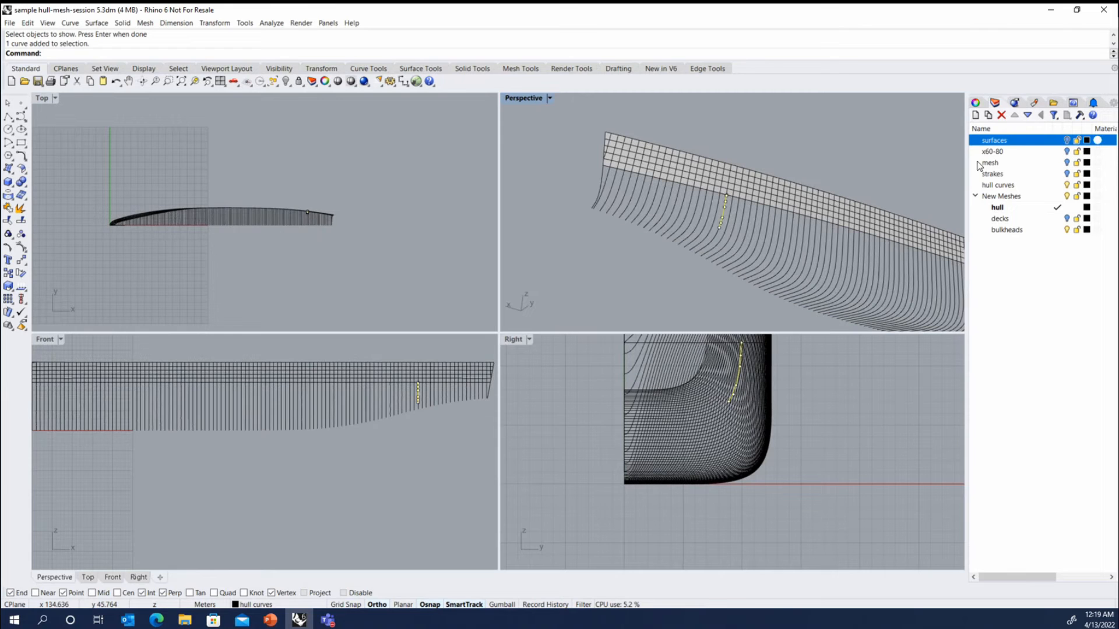
click(715, 235)
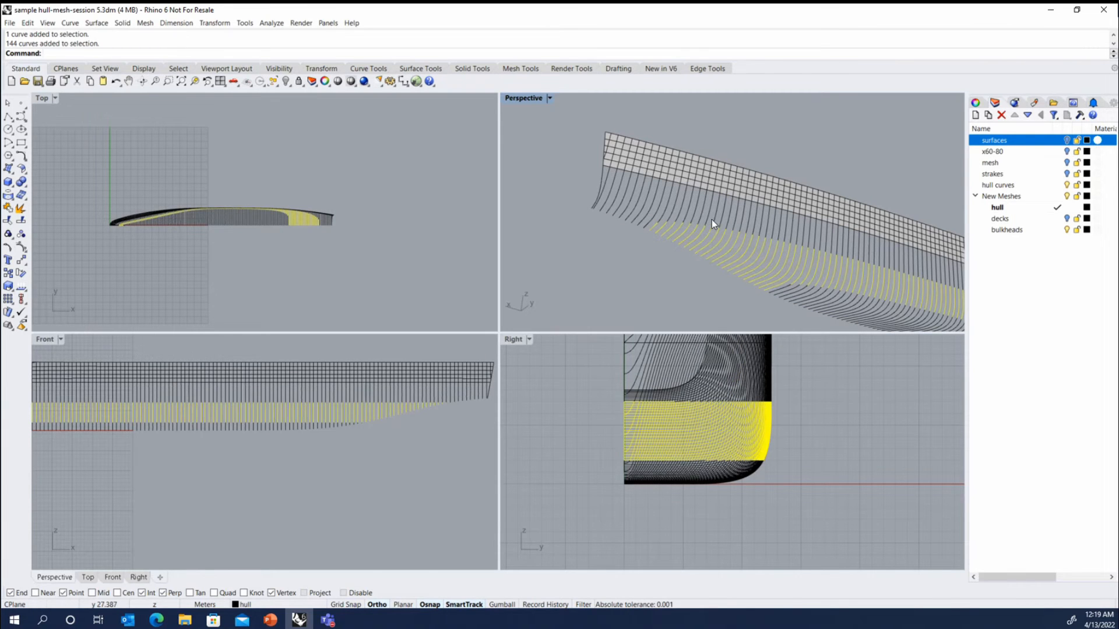
click(716, 223)
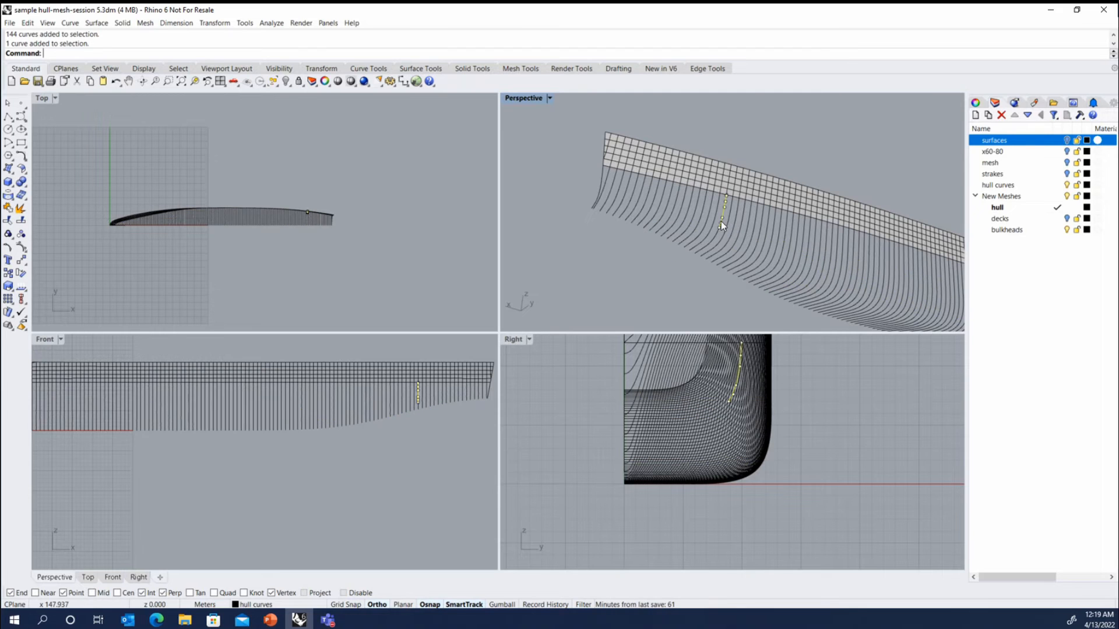
scroll(667, 194, down, 1)
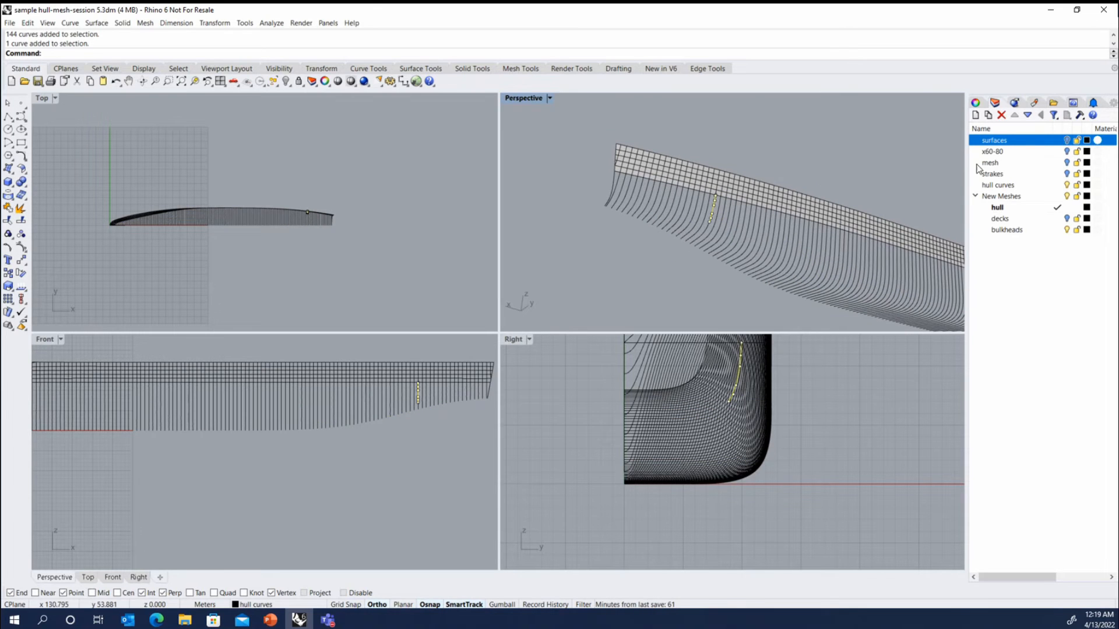
click(1067, 141)
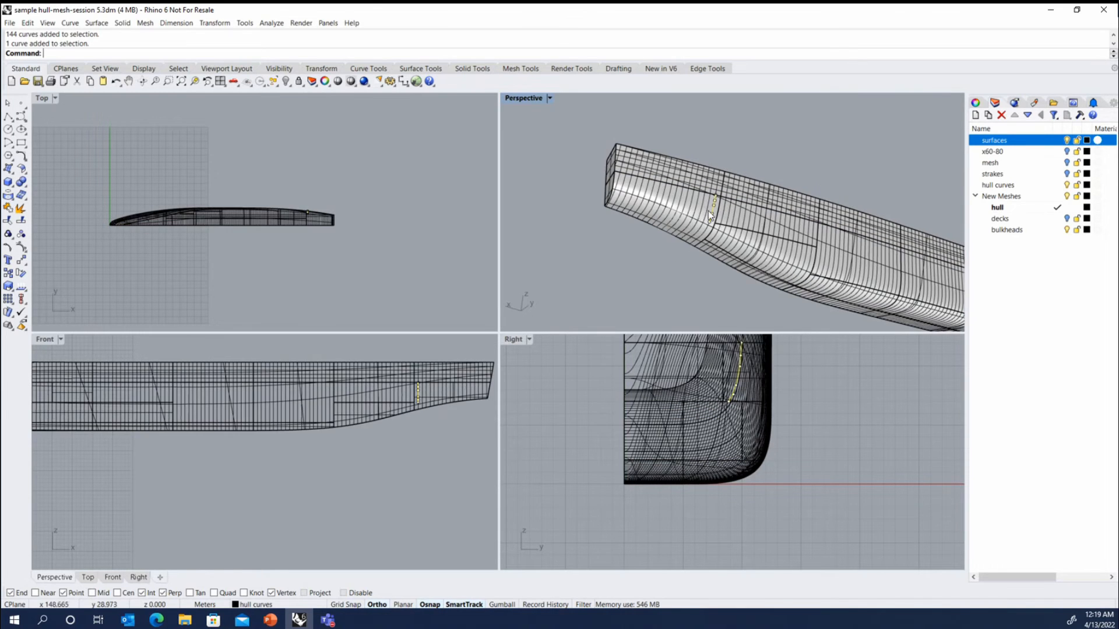
click(1067, 141)
Step: Group the 19 upper-strip curves running from the surface seam to the stern end
scroll(320, 397, down, 2)
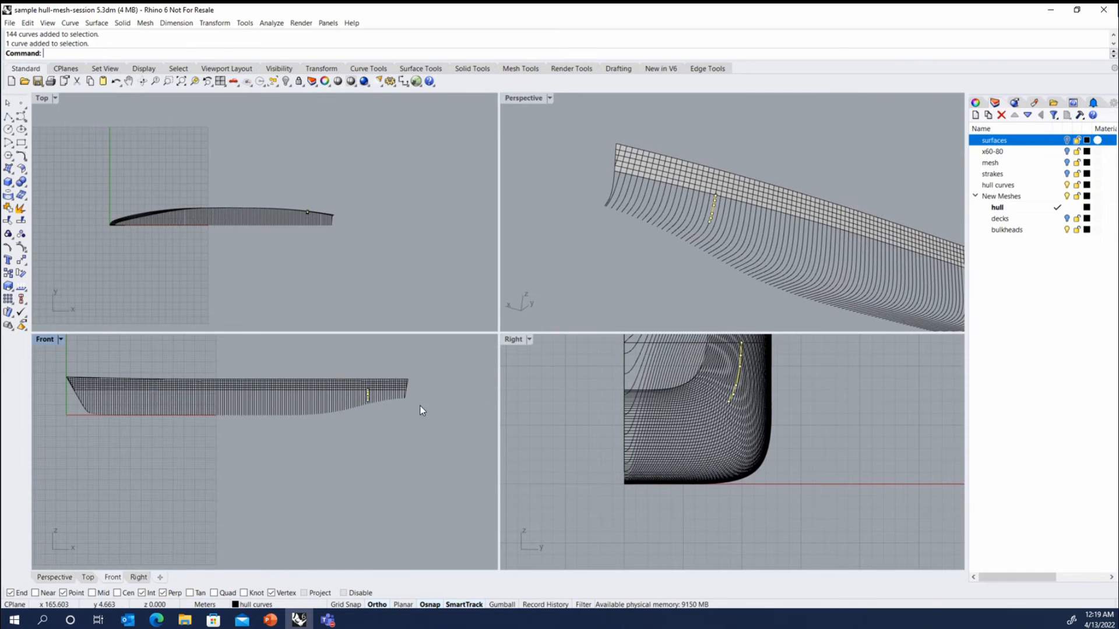
scroll(294, 404, up, 3)
drag(297, 417, 393, 366)
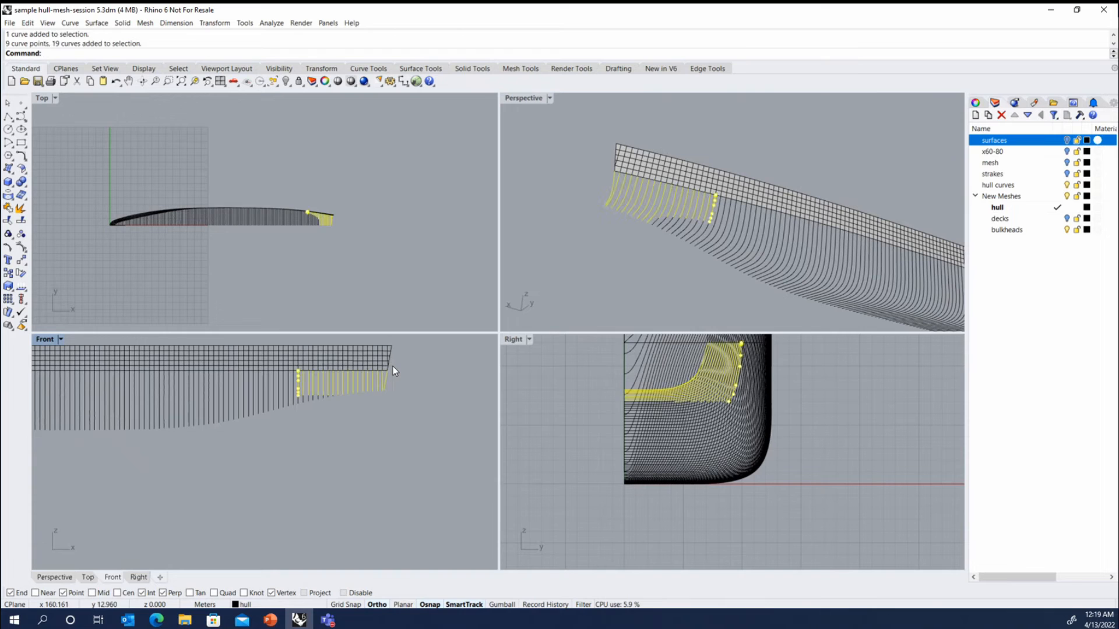
click(8, 229)
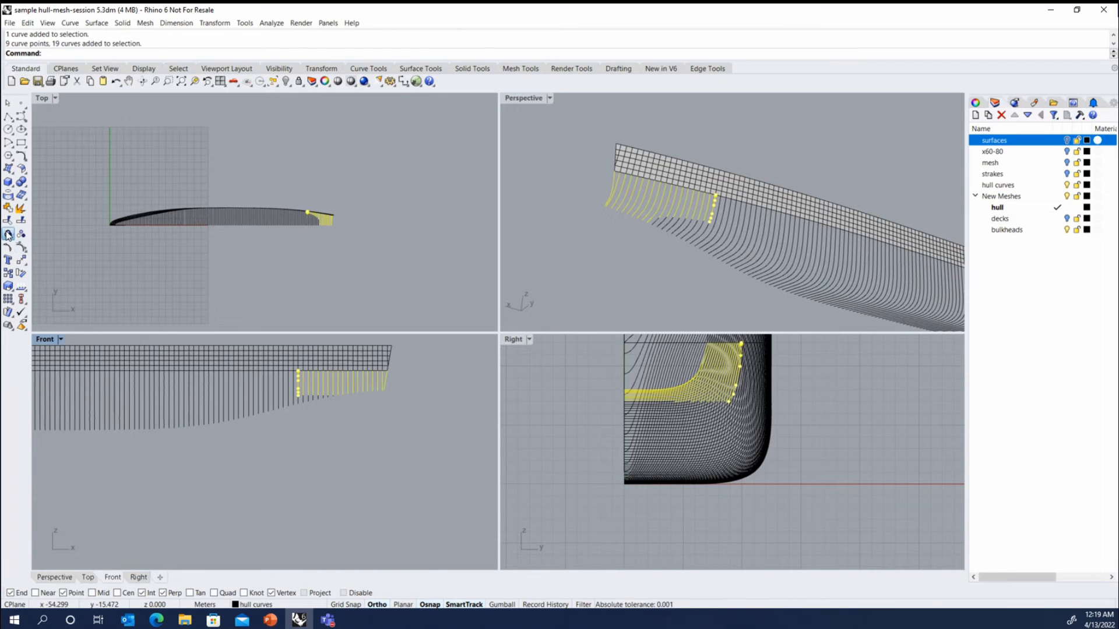
click(441, 382)
click(270, 380)
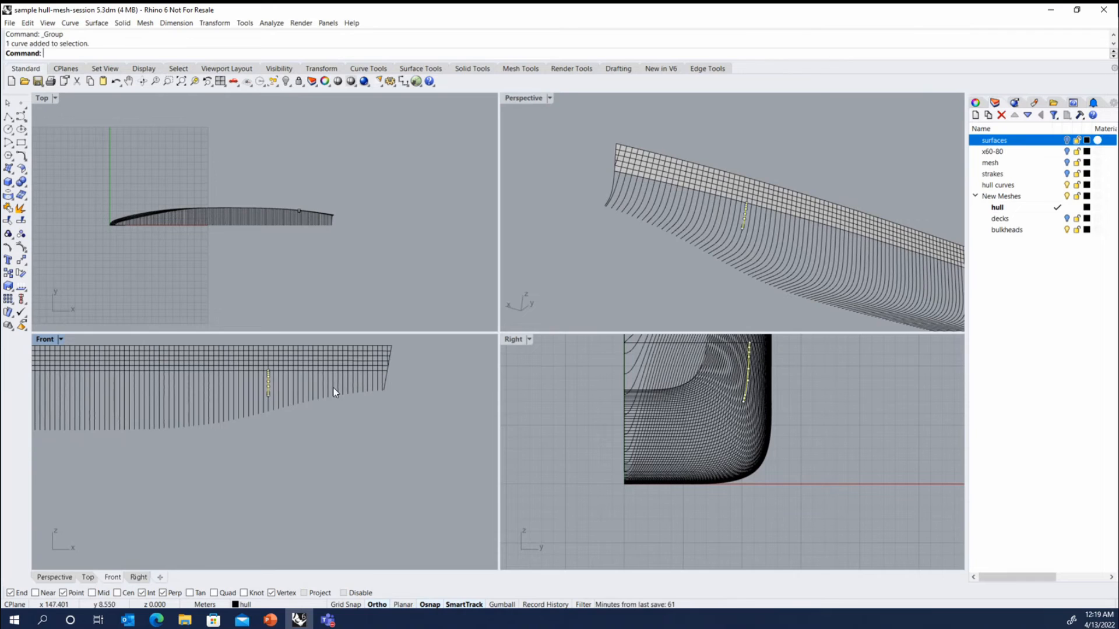
click(362, 419)
Step: Select the upper strip's curves, take the 19 grouped stern curves out of the selection and group the rest
drag(585, 369, 789, 444)
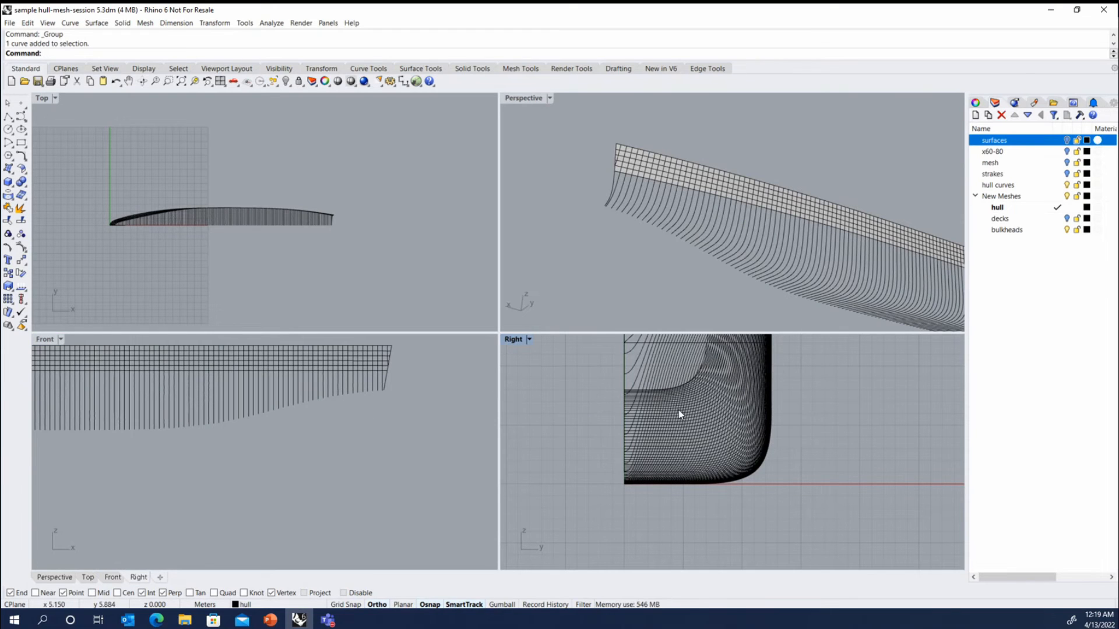
scroll(606, 390, down, 3)
drag(701, 407, 746, 425)
ctrl+drag(385, 390, 294, 397)
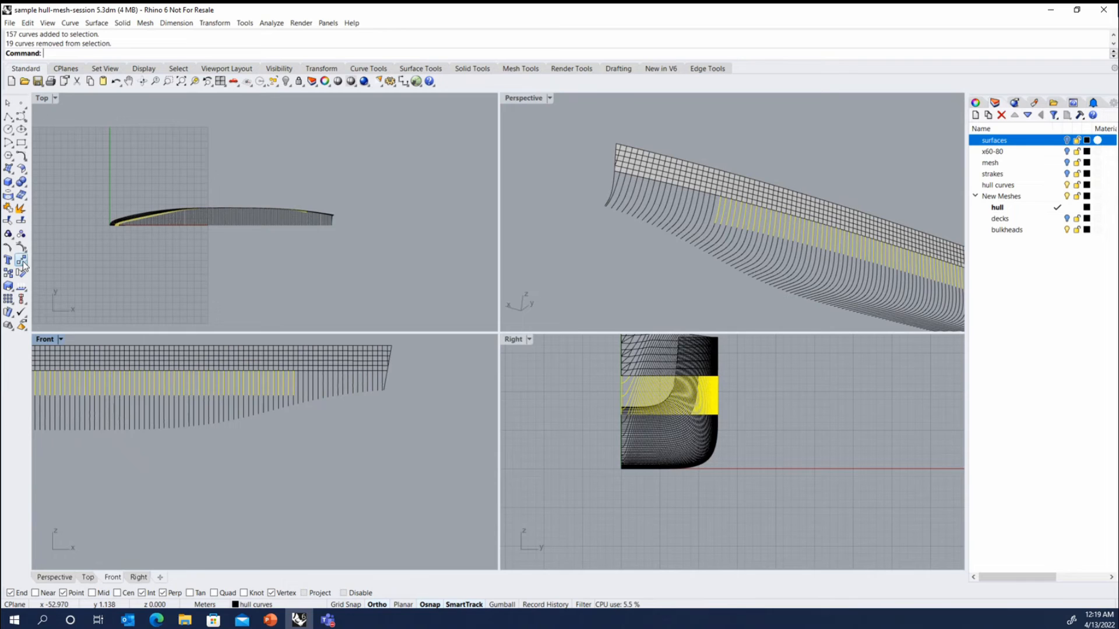
click(8, 233)
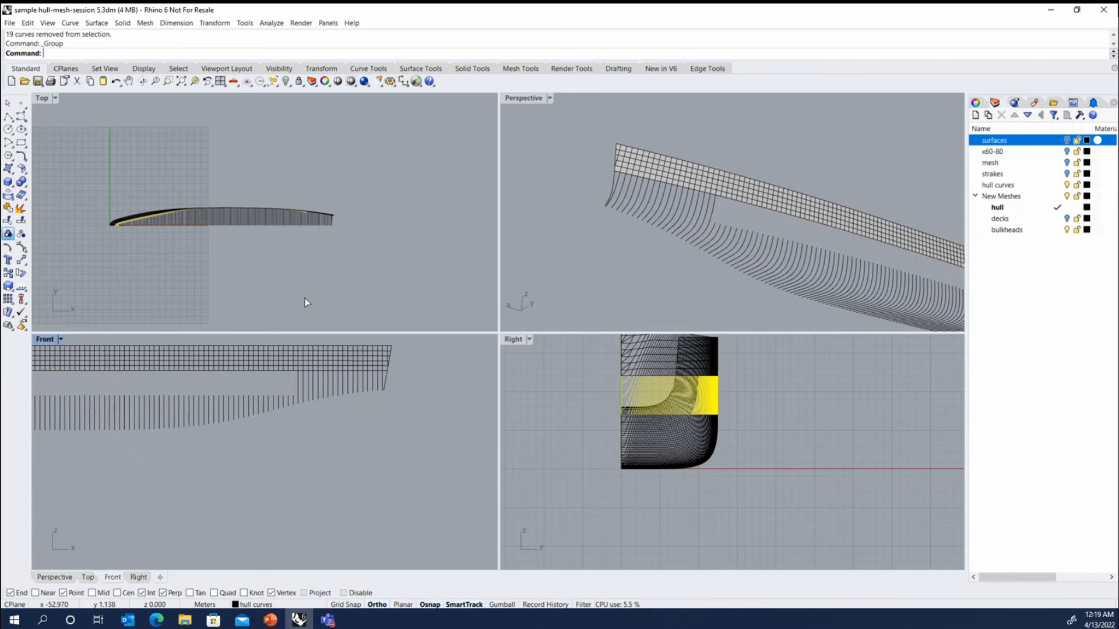
Step: Ungroup the curve strip directly below the upper strip and show the surfaces layer
click(713, 232)
scroll(672, 215, down, 1)
scroll(673, 214, down, 1)
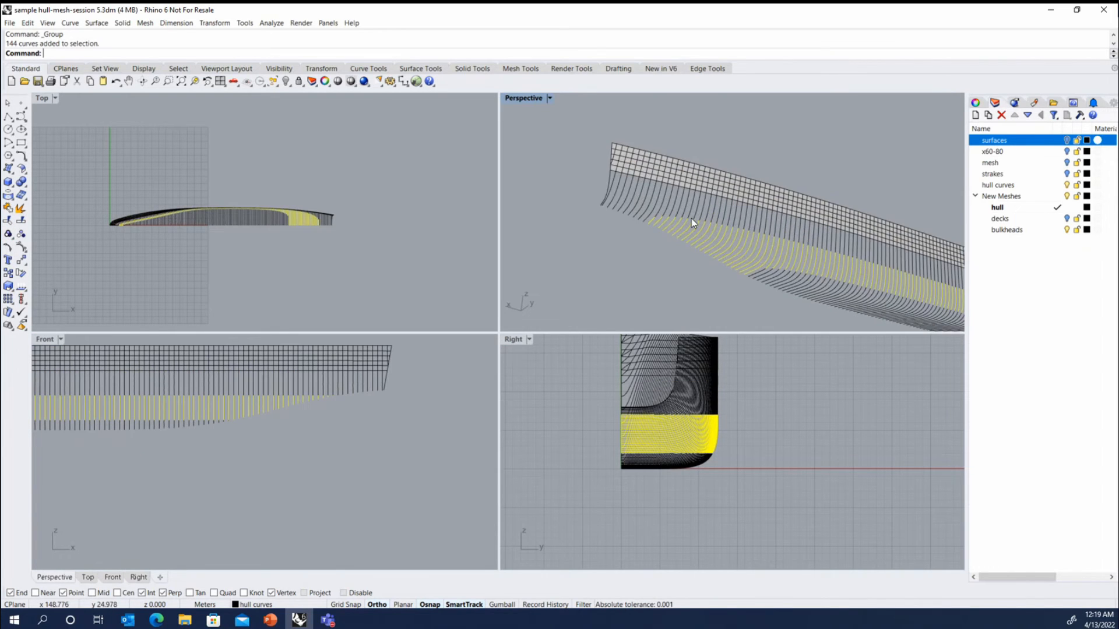
click(1067, 140)
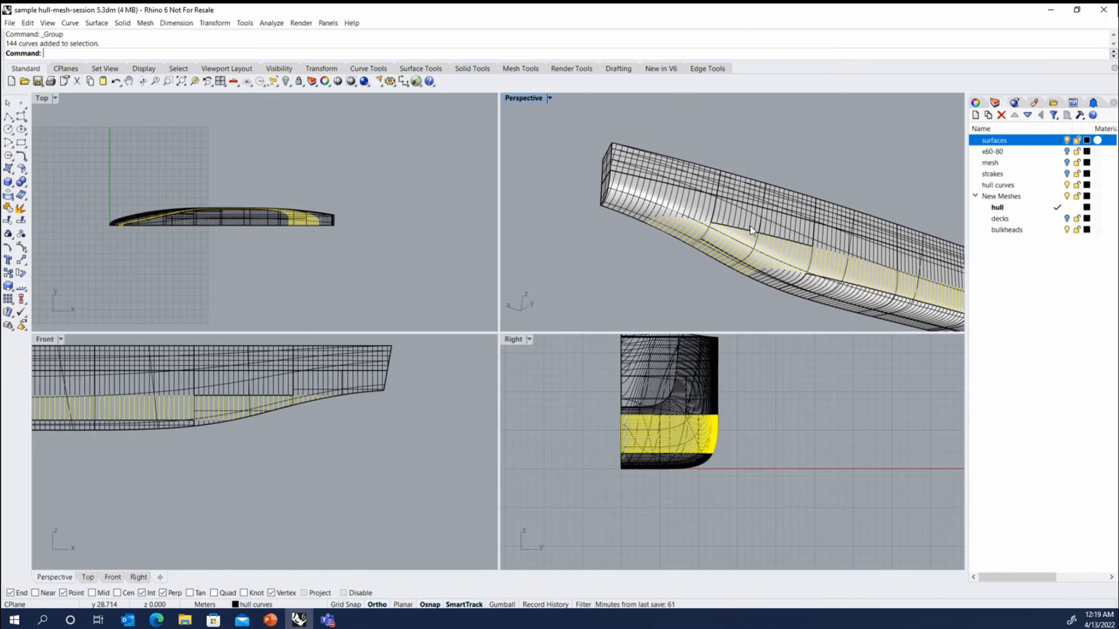
right_click(23, 236)
Step: Hide the surfaces layer and select the second strip's nine curves aft of the seam plus the grouped stern curves above
scroll(694, 236, up, 2)
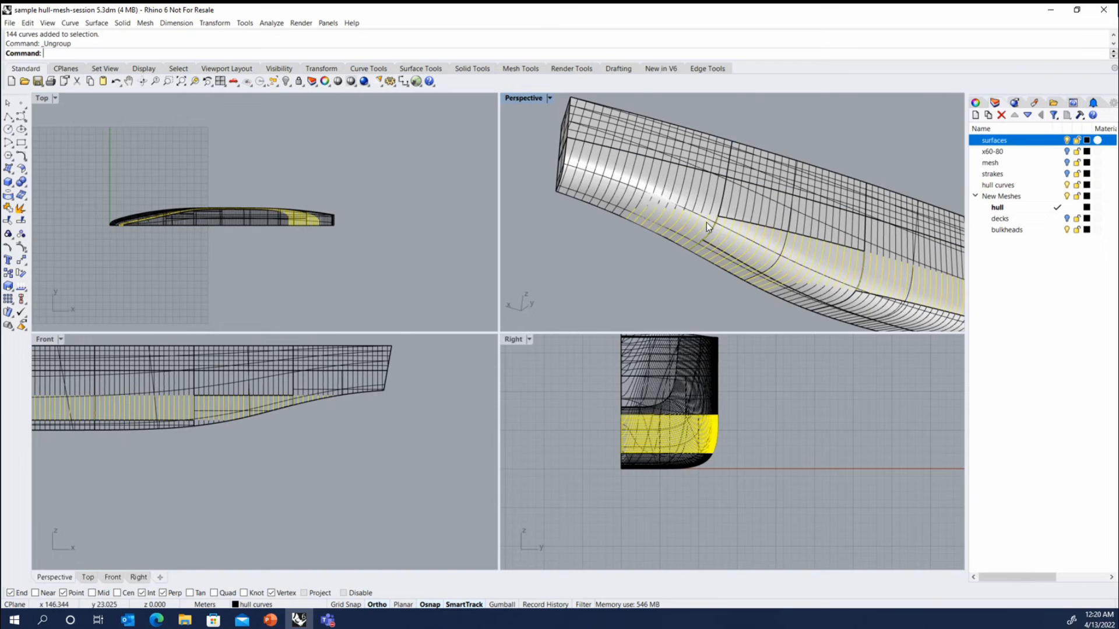
click(721, 231)
click(731, 252)
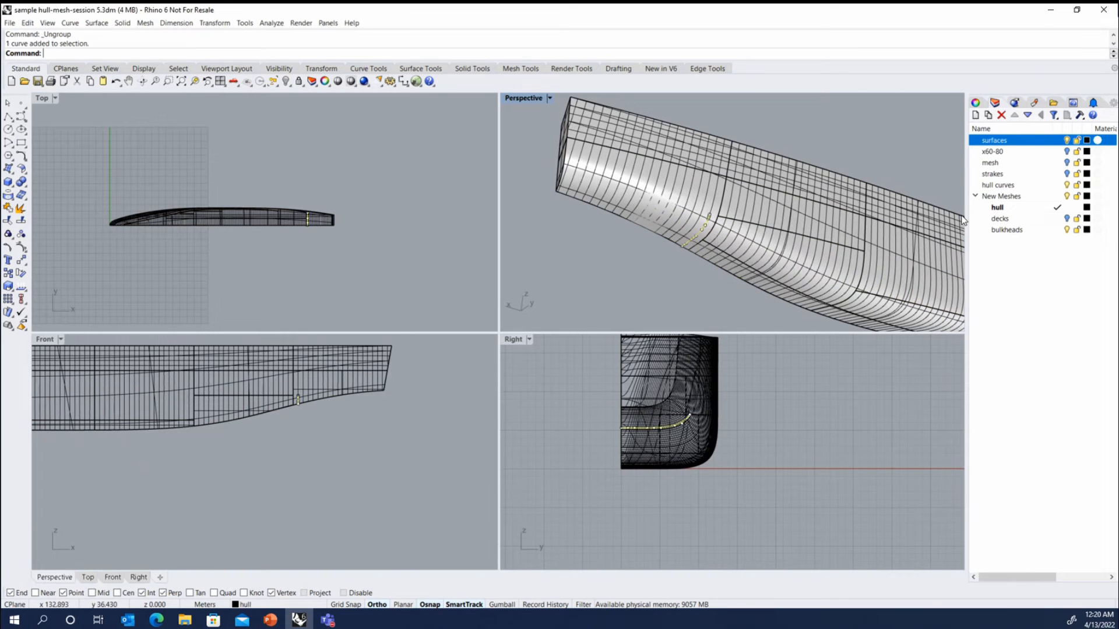
click(1067, 141)
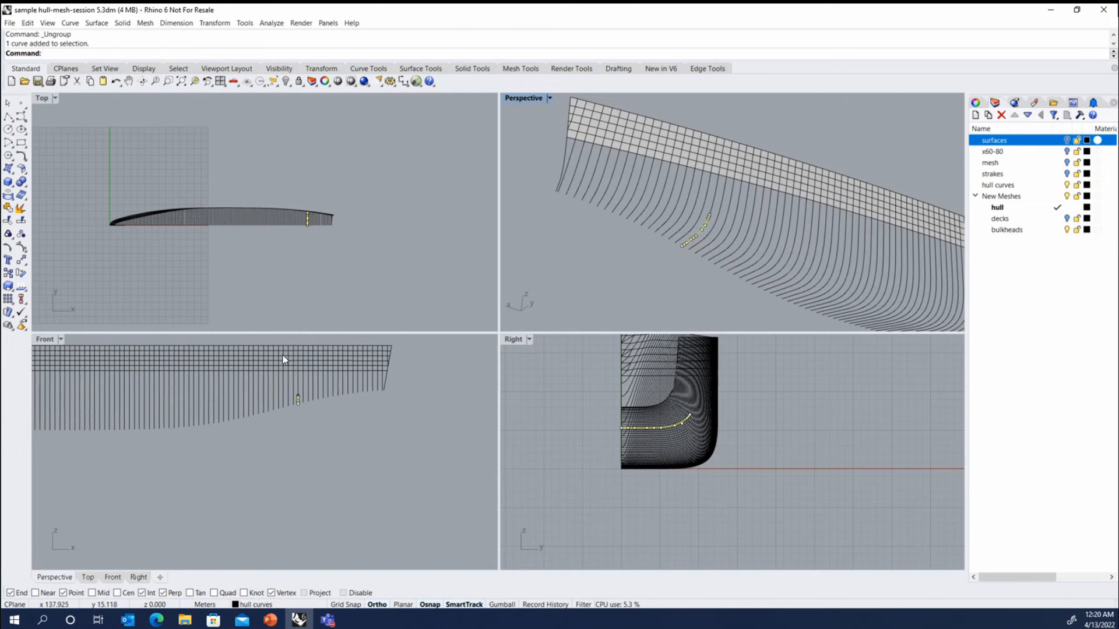
click(285, 399)
drag(296, 419, 484, 362)
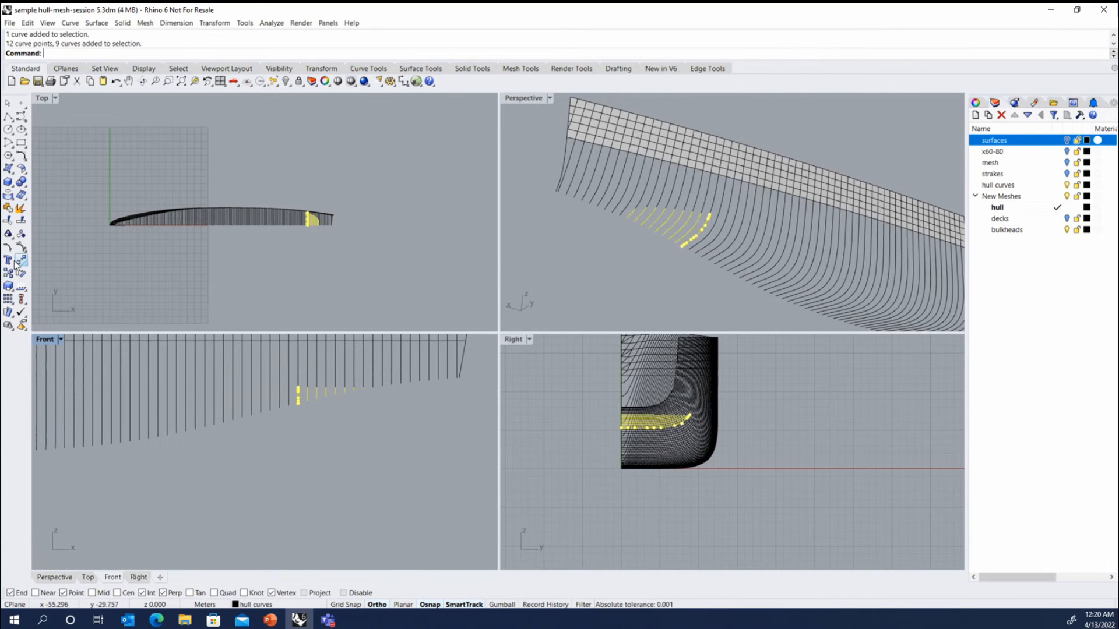
shift+click(362, 370)
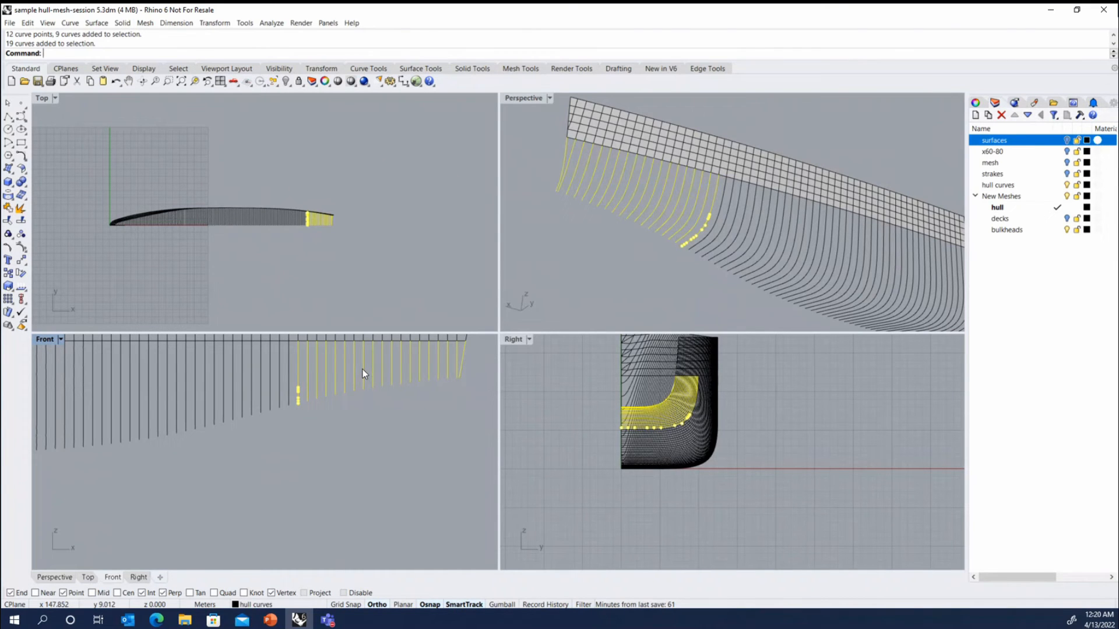
Step: Ungroup the selected stern curves, regroup both strips' curves as one group and join them into continuous curves
click(22, 233)
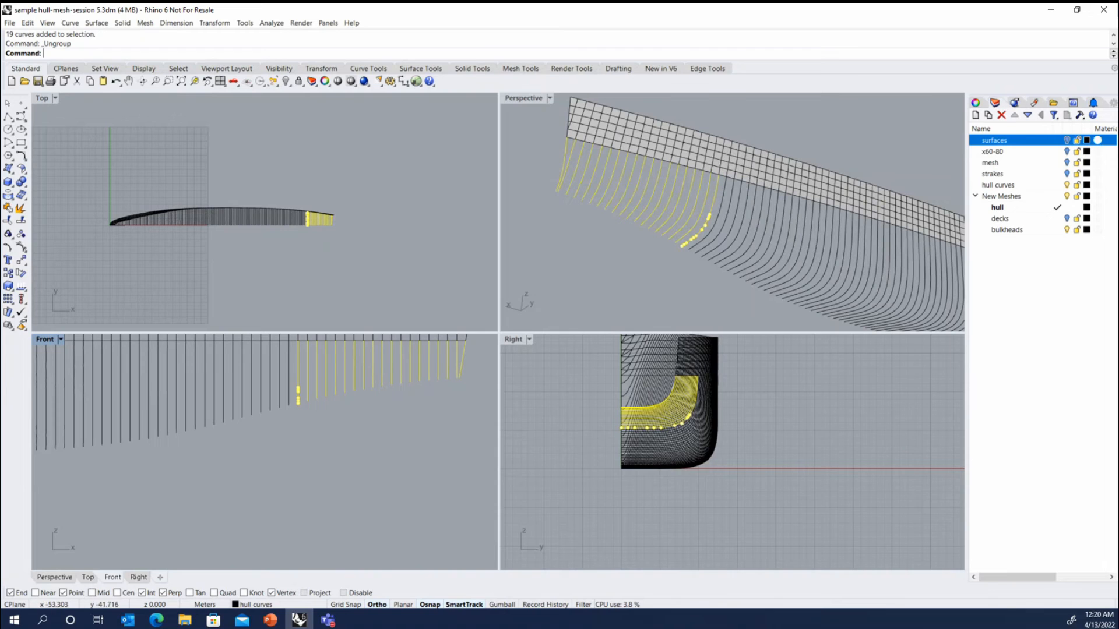
click(8, 221)
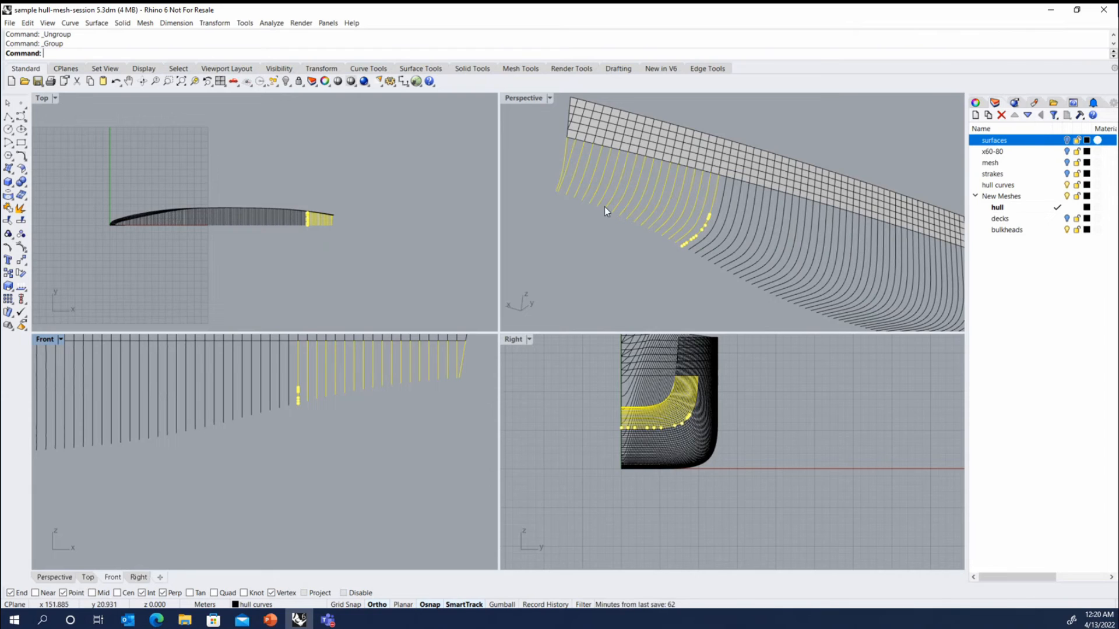
click(9, 210)
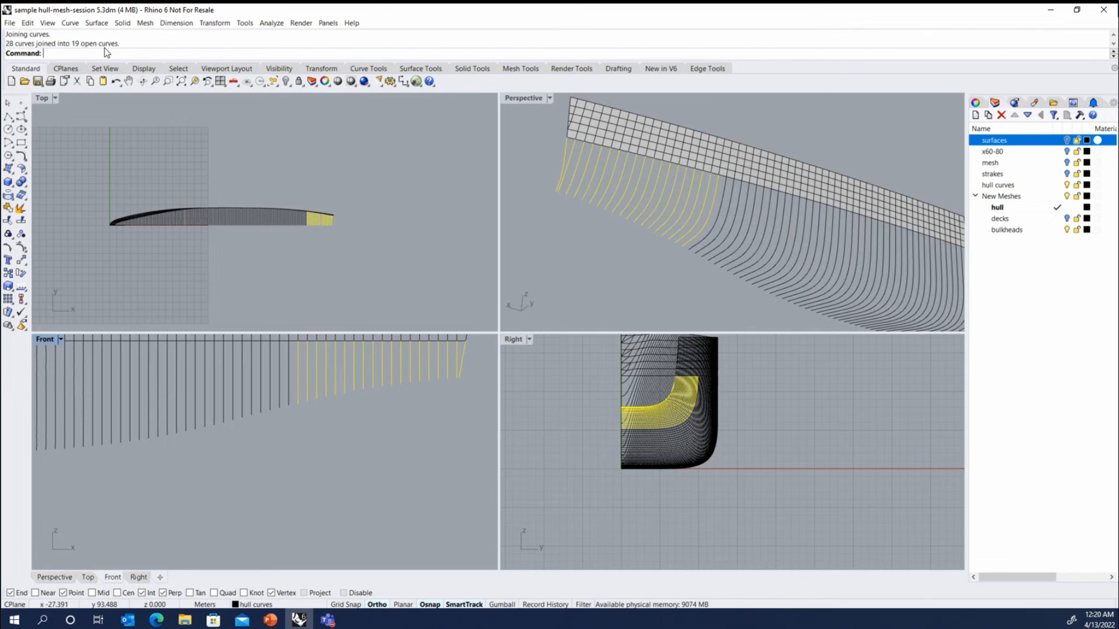
Step: Select the second strip's remaining ungrouped curves and show the surfaces layer to locate the next seam
click(391, 165)
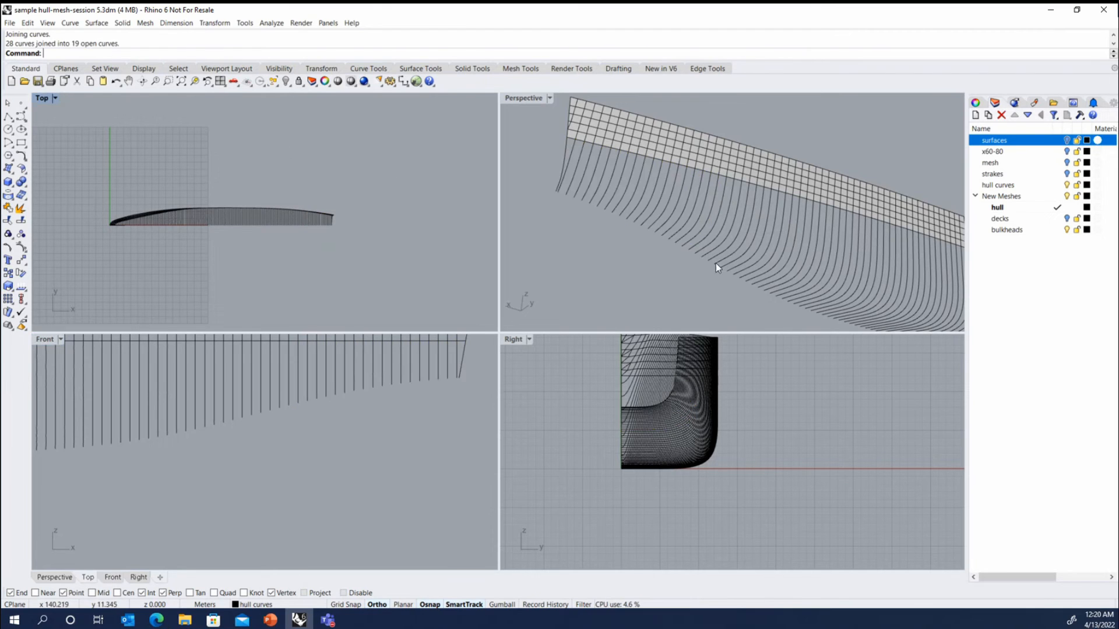
click(718, 237)
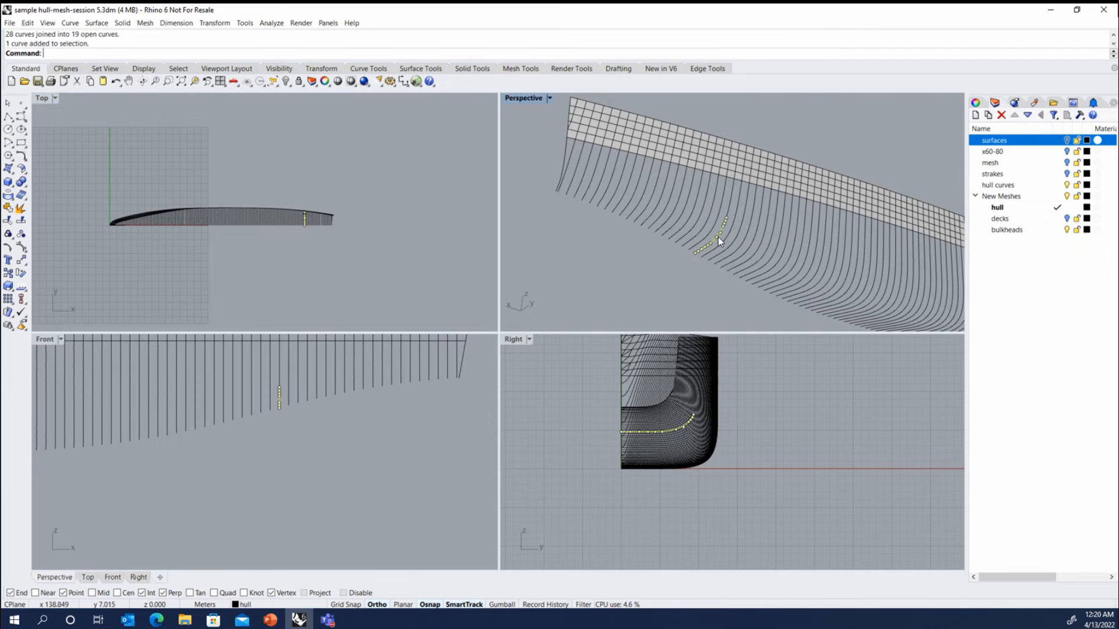
drag(591, 390, 745, 462)
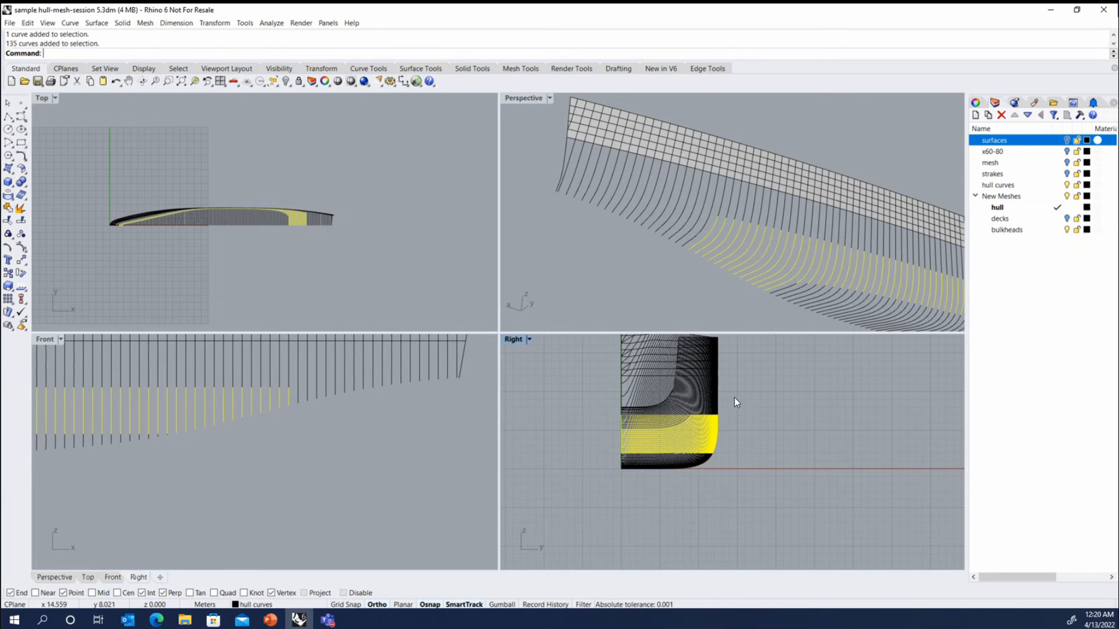
scroll(819, 233, down, 3)
scroll(819, 233, up, 2)
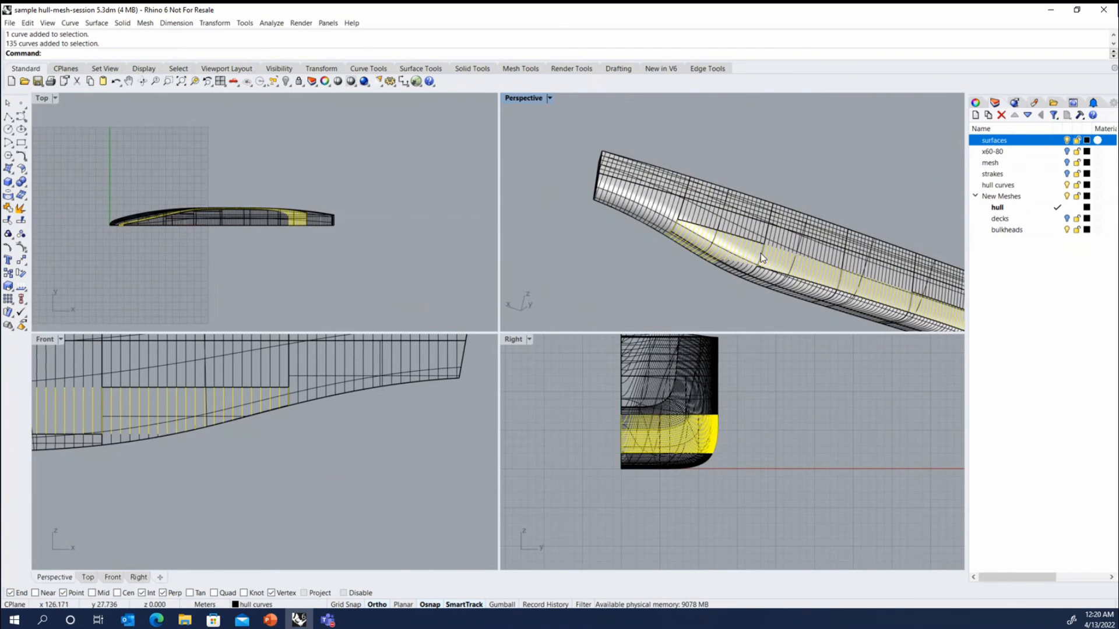
Step: Hide the surfaces layer and group the second strip's 20 curves aft of the surface seam
scroll(754, 249, up, 4)
click(758, 243)
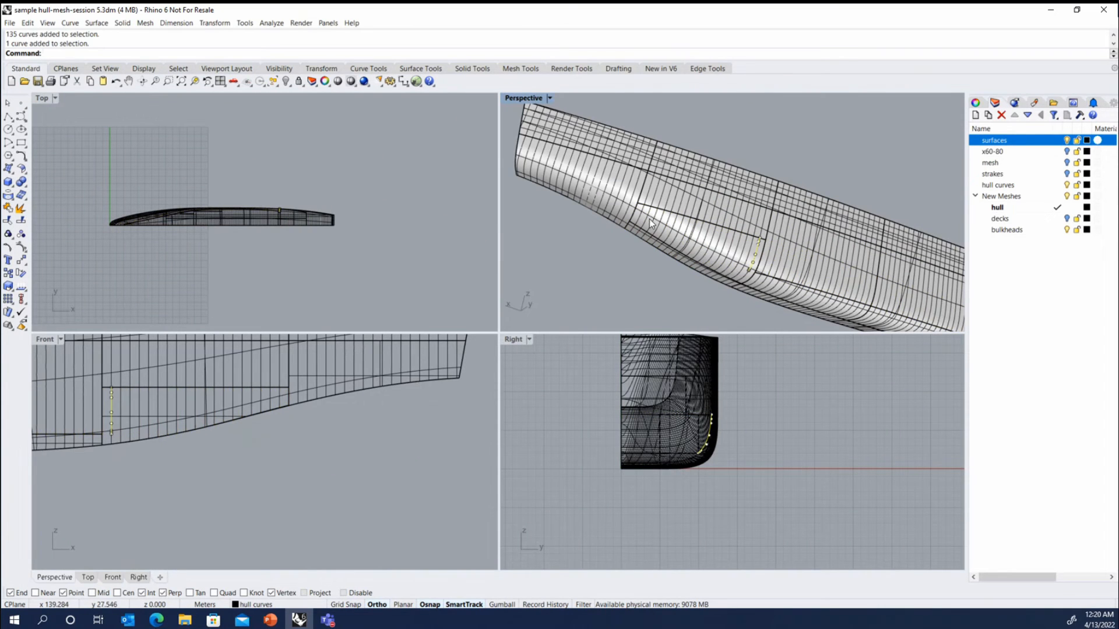
click(1067, 140)
drag(106, 459, 380, 373)
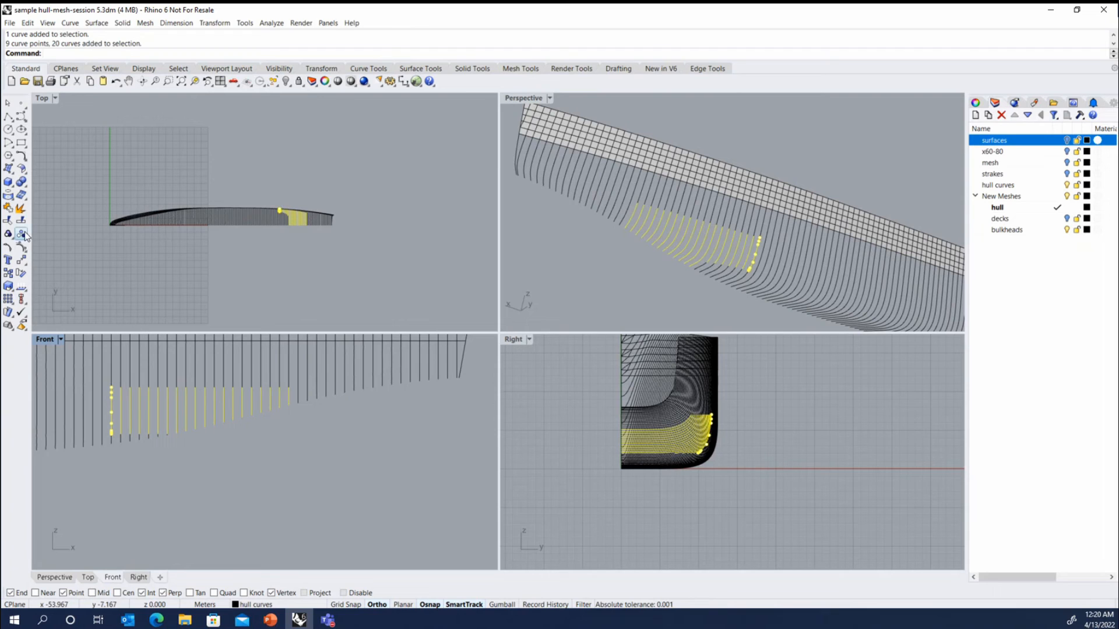
key(ctrl+g)
Step: Select the second strip's curves, take the 20 grouped curves out of the selection and group the rest
scroll(326, 406, up, 1)
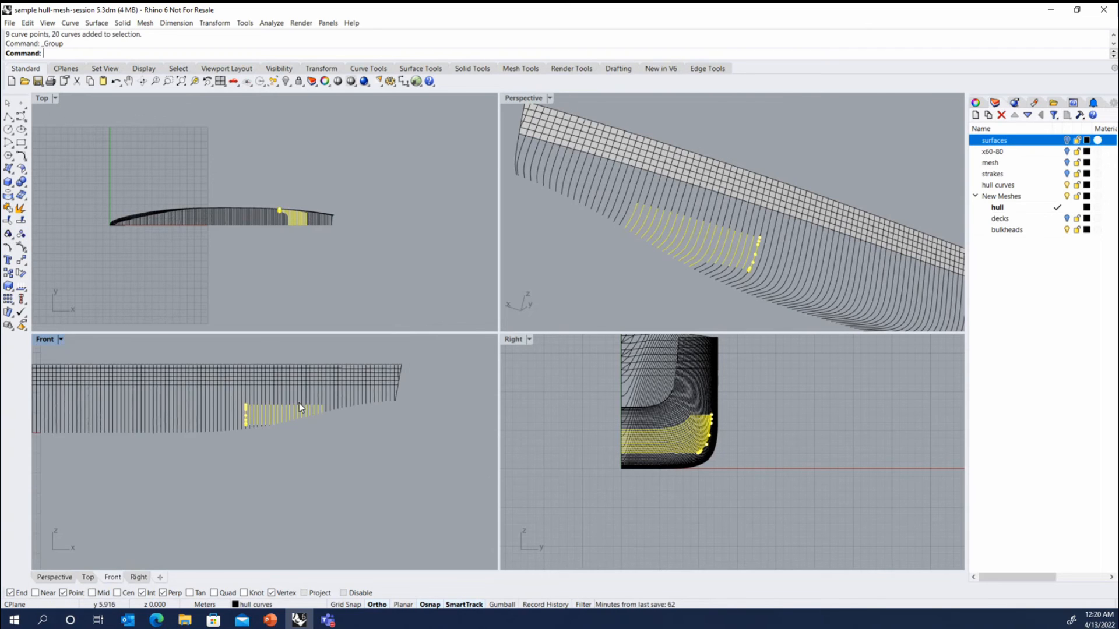
scroll(274, 407, up, 1)
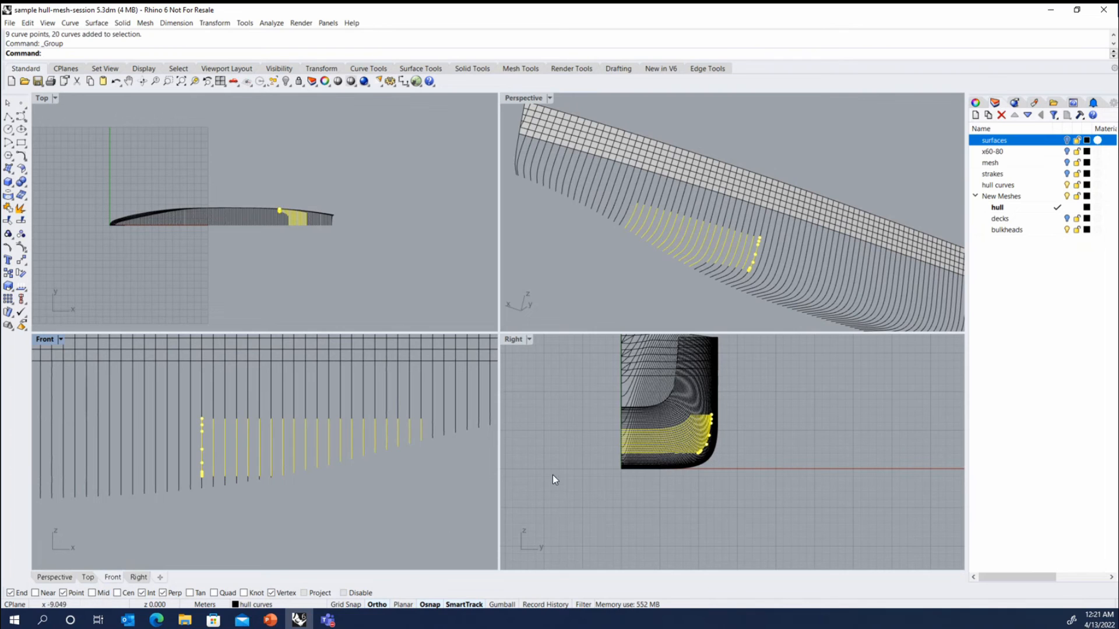
click(572, 462)
drag(627, 449, 743, 407)
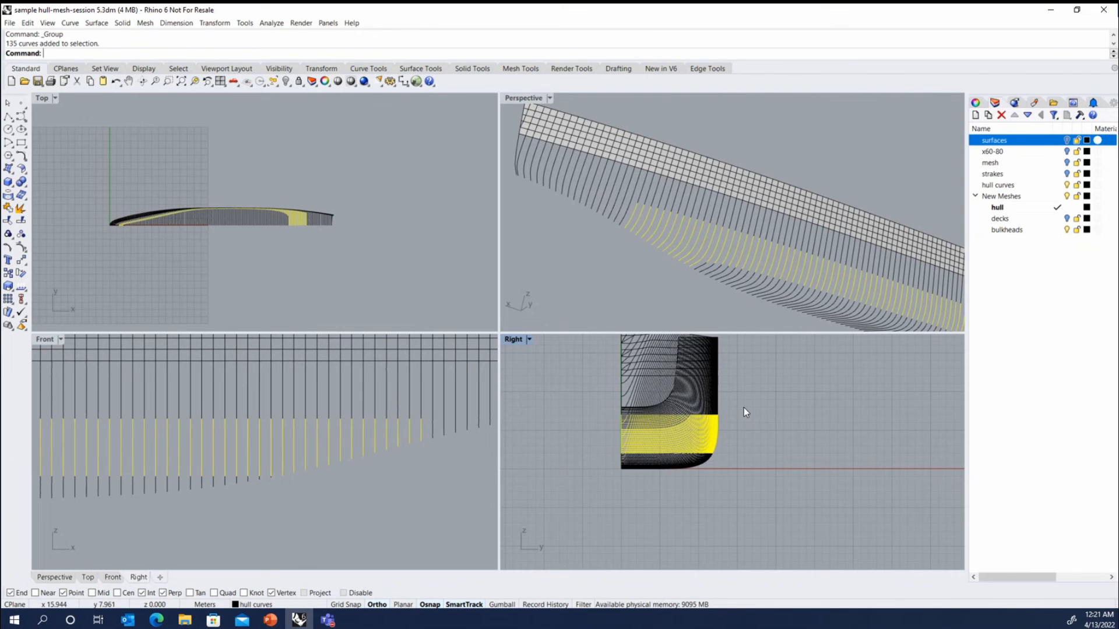
ctrl+click(654, 217)
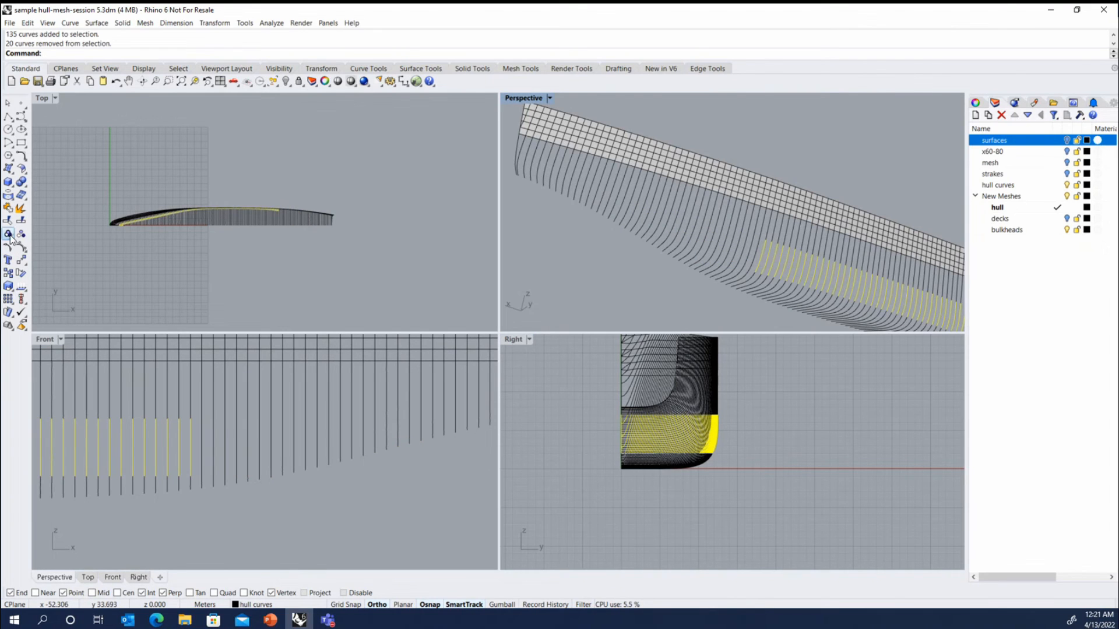
key(ctrl+g)
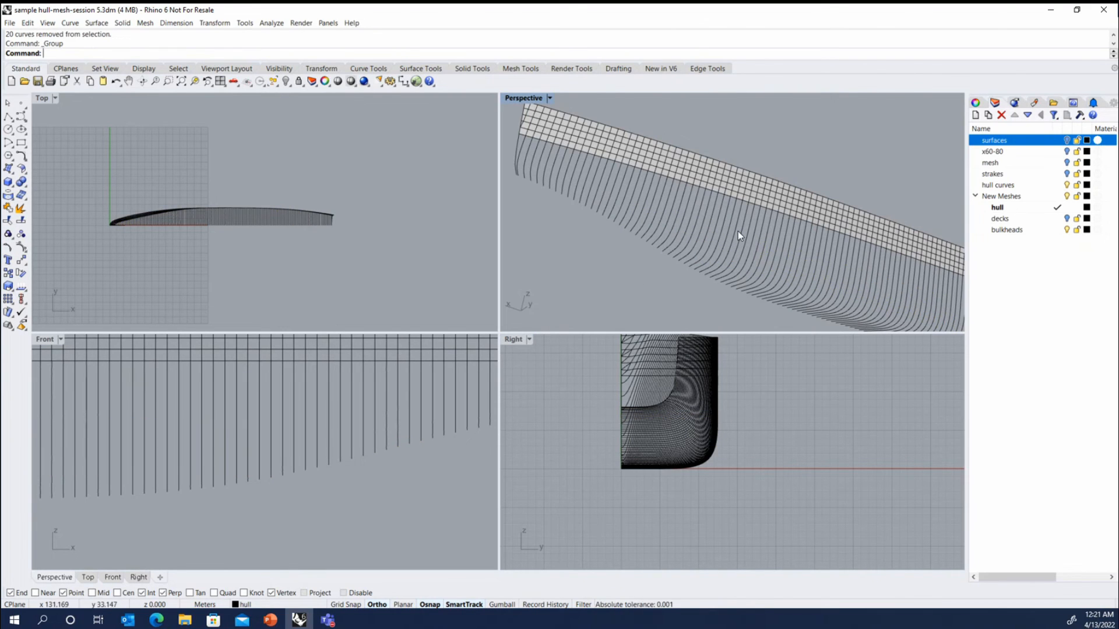
Step: Ungroup the lowest curve strip along the hull bottom and show the surfaces layer
click(719, 217)
click(706, 247)
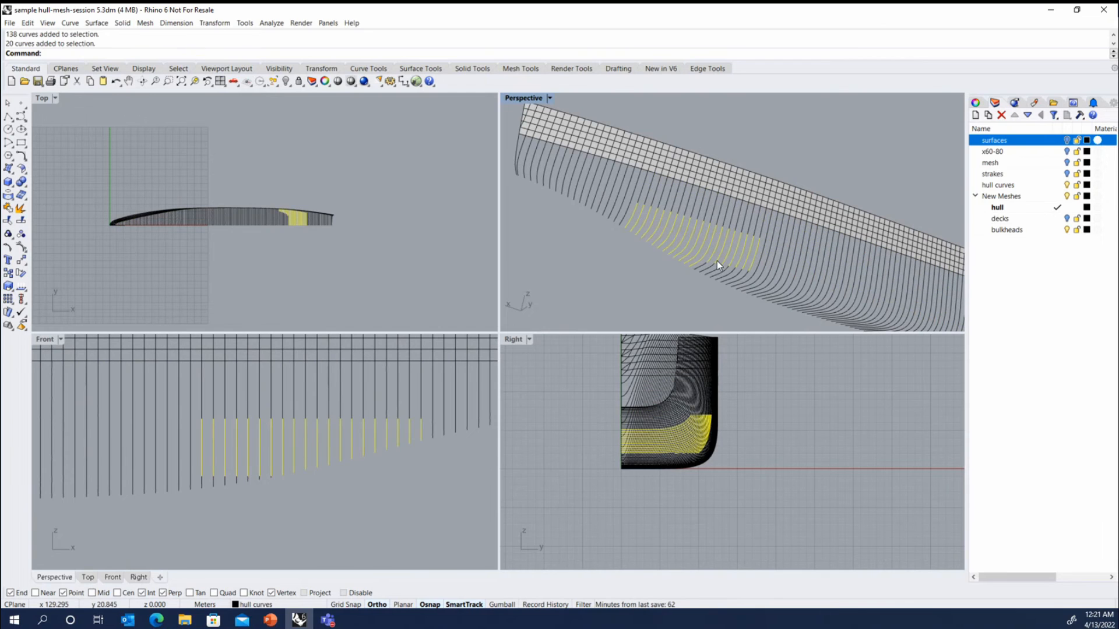
click(729, 276)
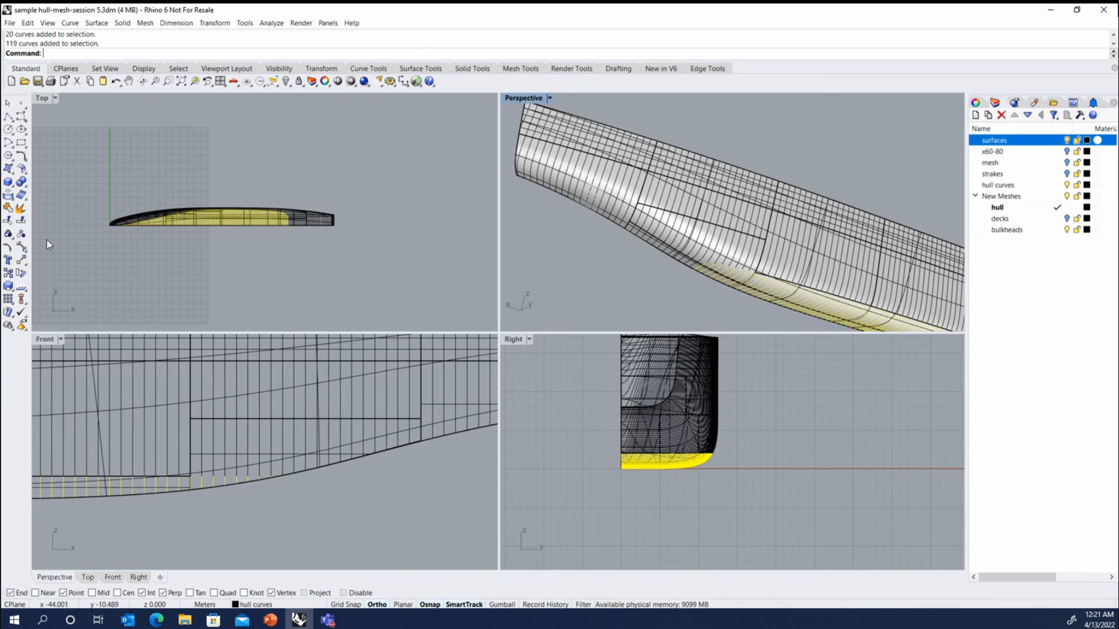
click(26, 234)
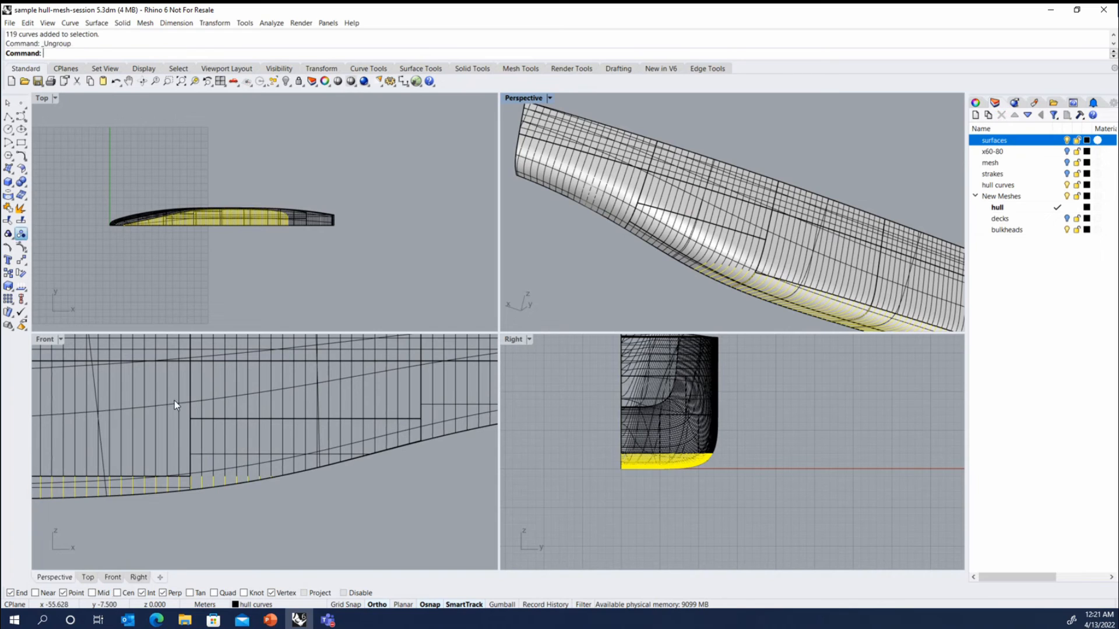
Step: Hide the surfaces layer and select the lowest strip's curves aft of the seam plus the 20 grouped curves above
click(203, 482)
click(1066, 140)
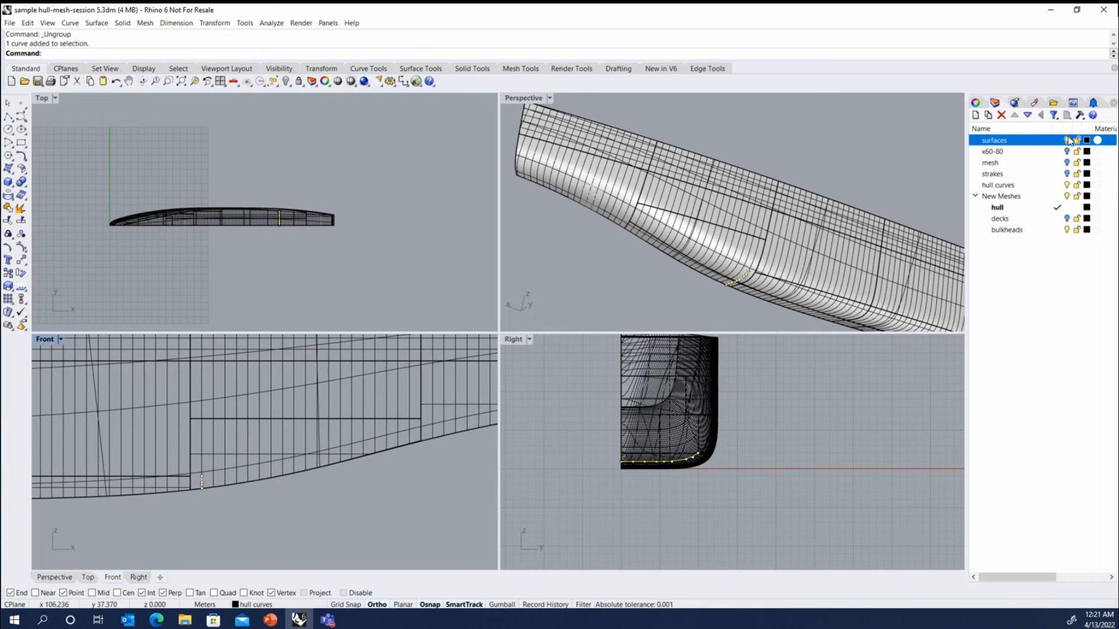
drag(193, 502, 430, 447)
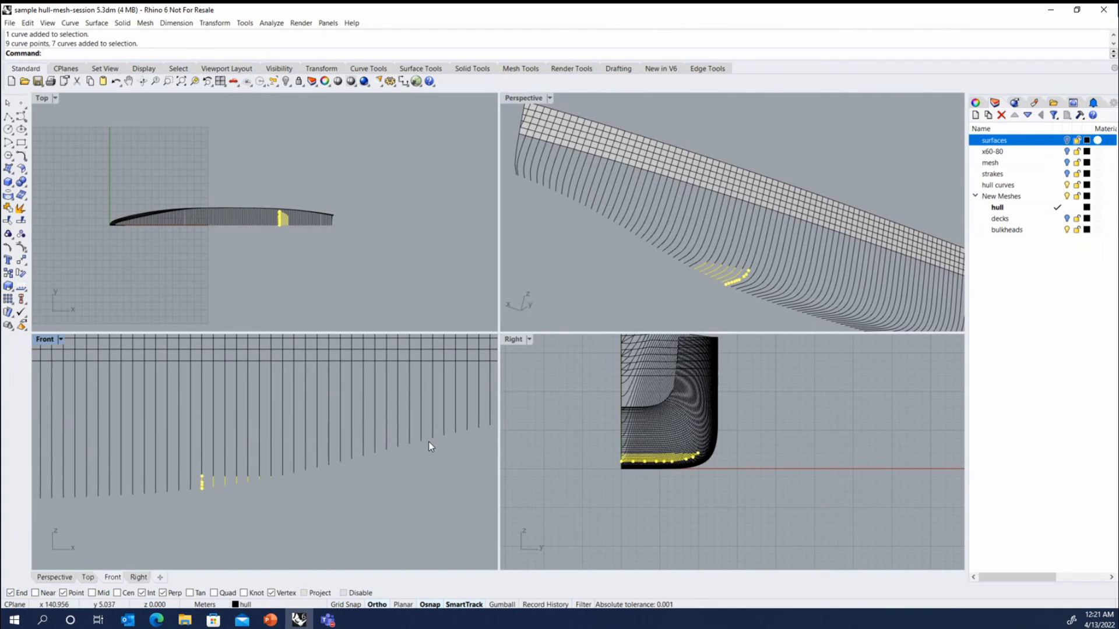
shift+click(226, 456)
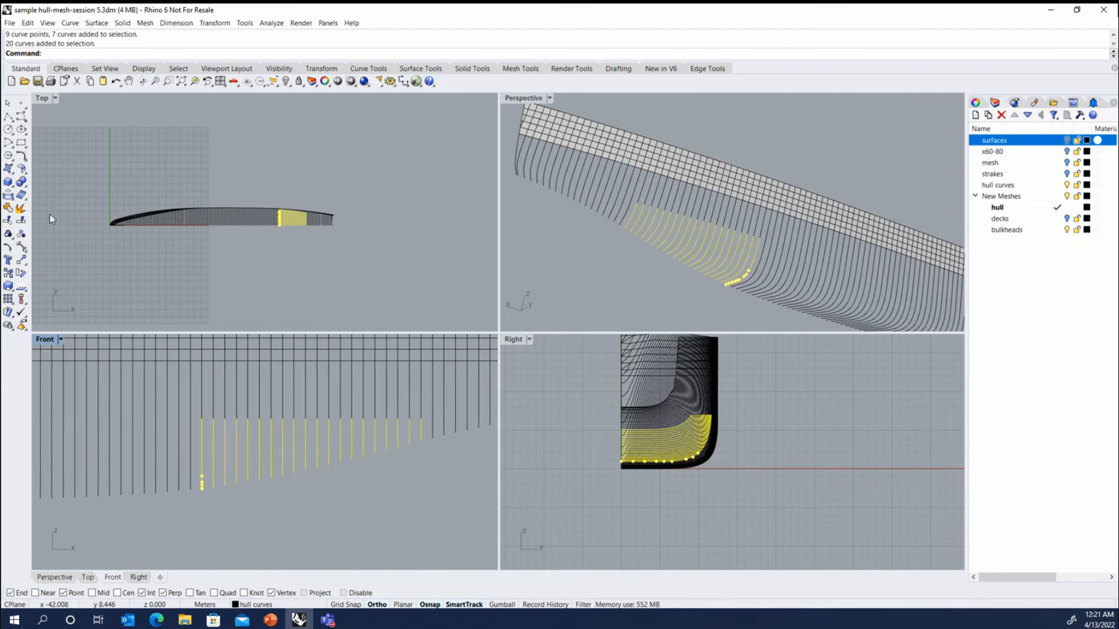
Step: Regroup the selected lowest-strip and second-strip curves as one group and join them into continuous curves
click(20, 234)
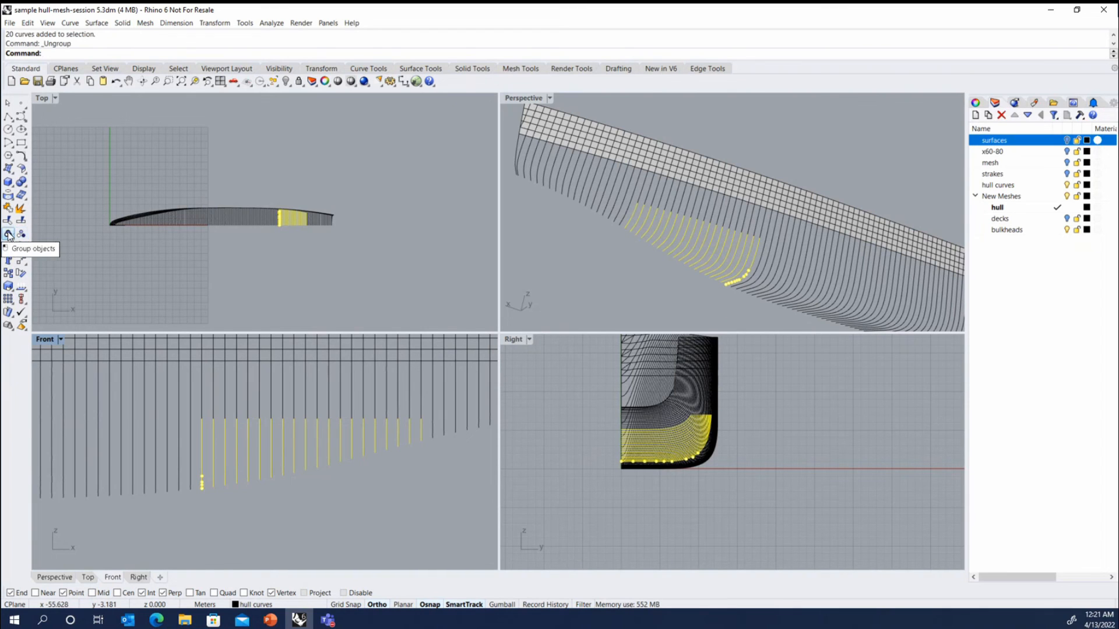
click(8, 234)
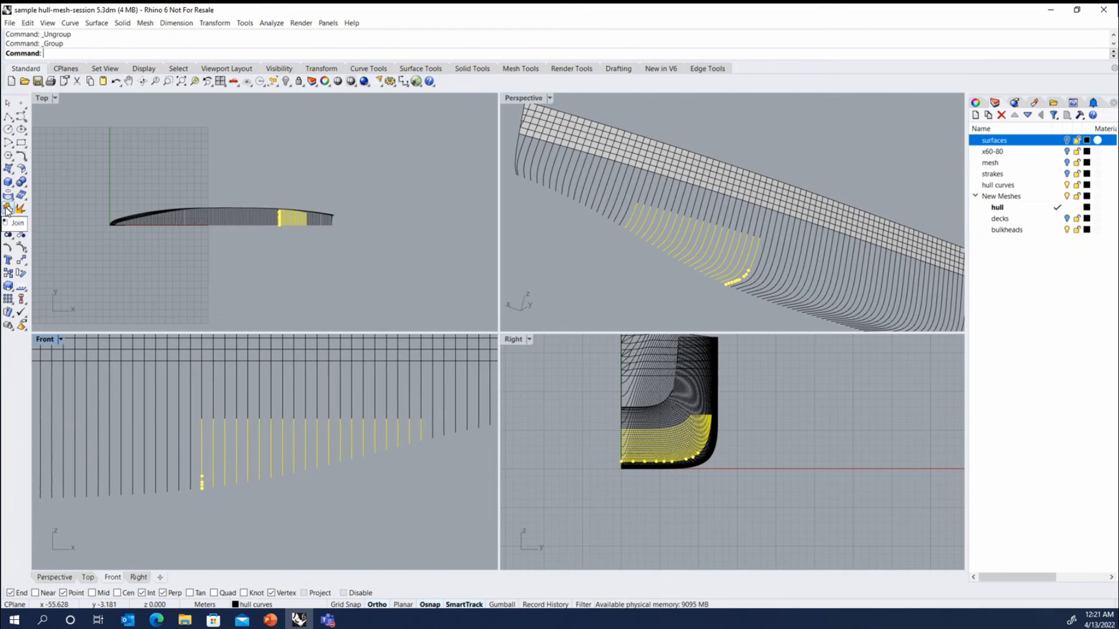
click(7, 208)
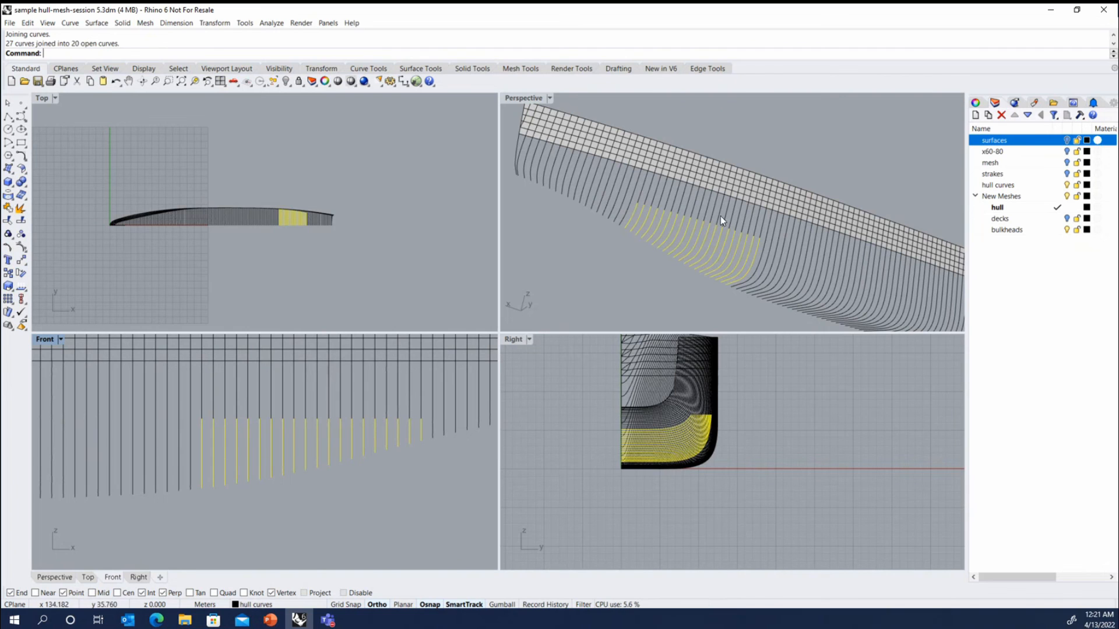
Step: Select the upper curve strip, show the surfaces layer and ungroup the strip
scroll(717, 214, up, 2)
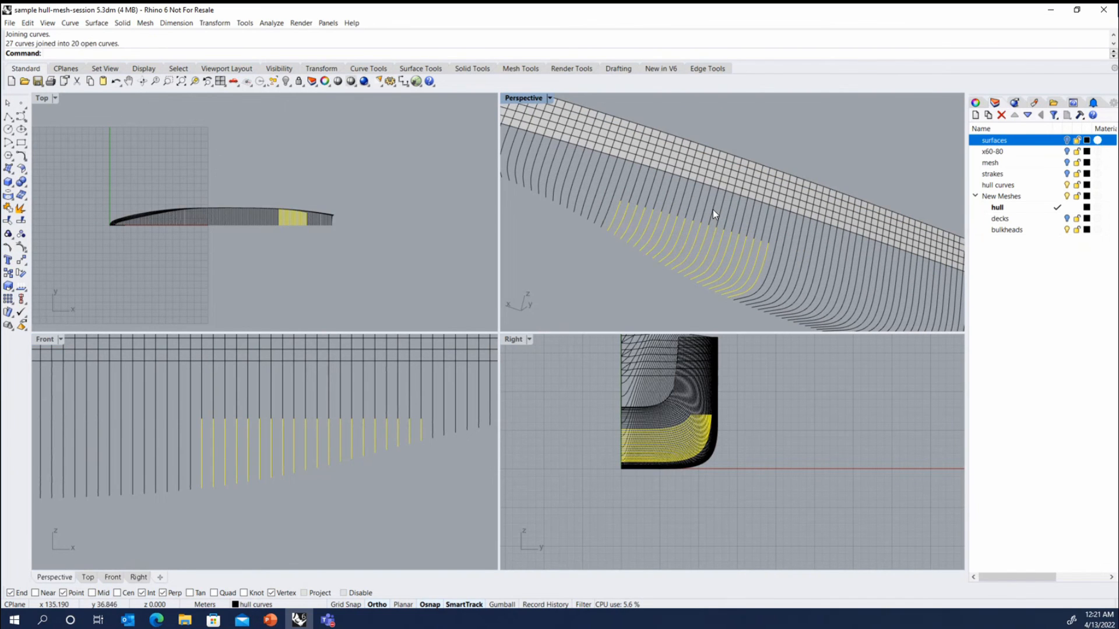
click(712, 209)
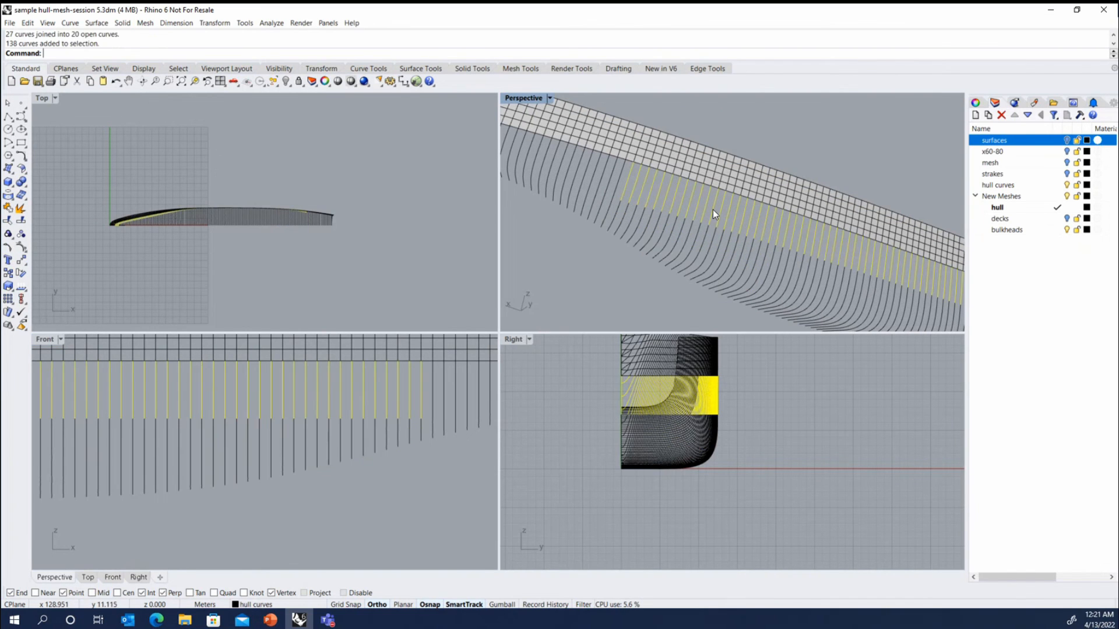
click(1066, 140)
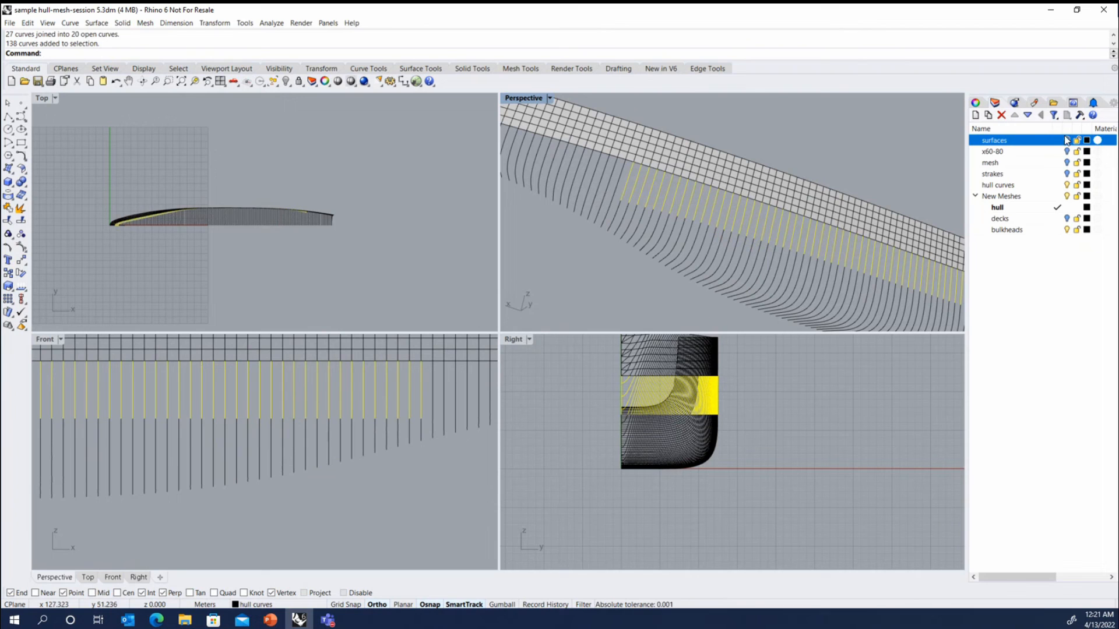
click(21, 233)
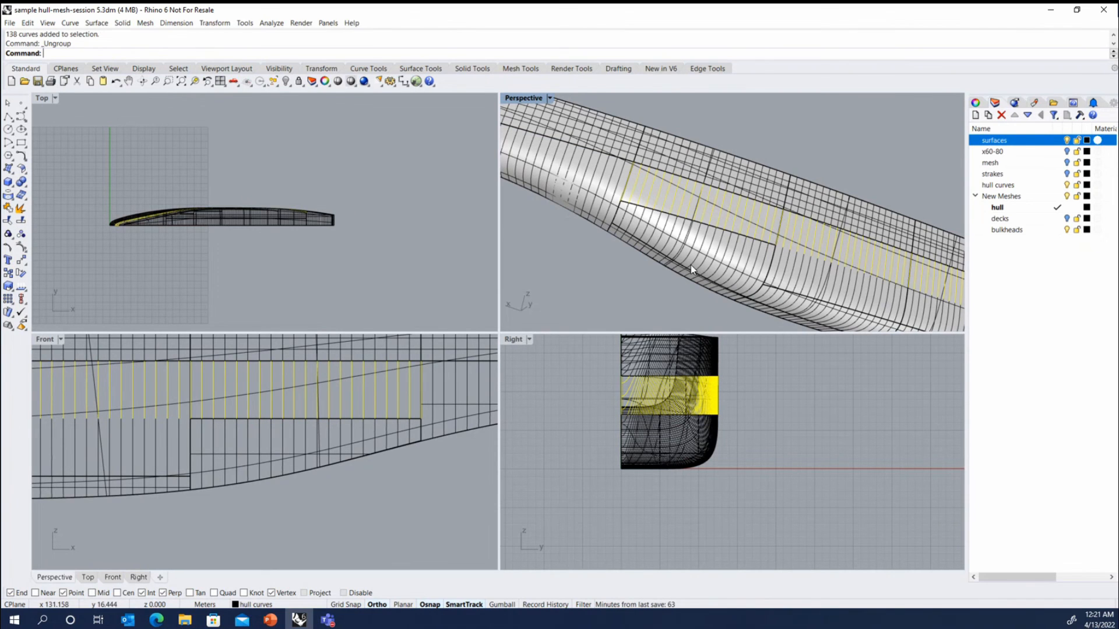
Step: Hide the surfaces layer and select the upper strip's 20 curves aft of the seam plus the joined group below them
click(770, 229)
click(810, 246)
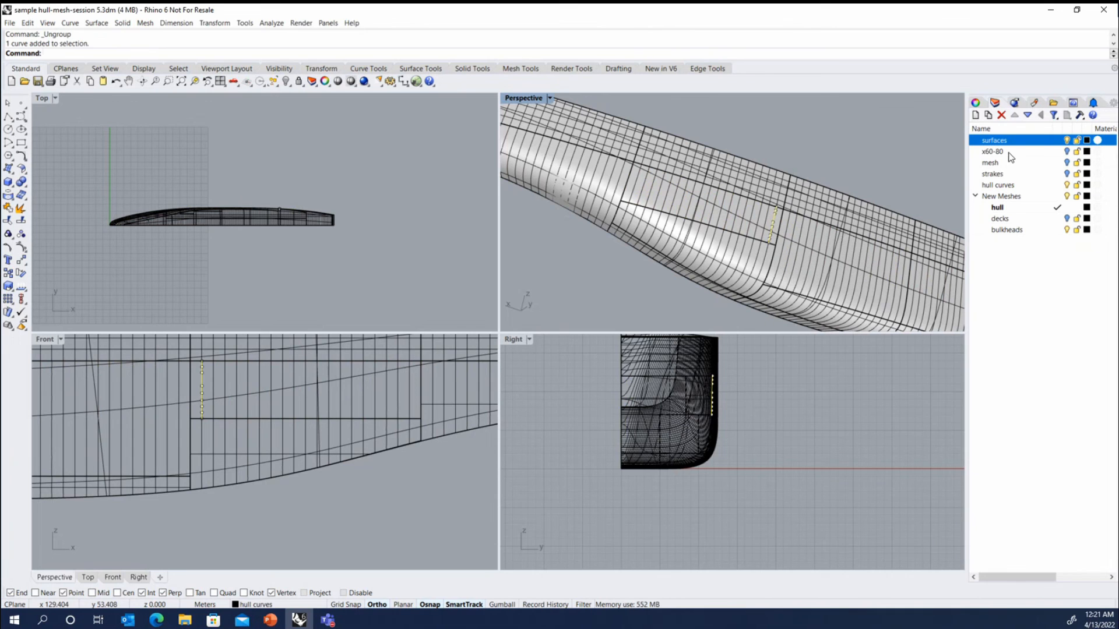
click(1066, 140)
scroll(187, 453, down, 1)
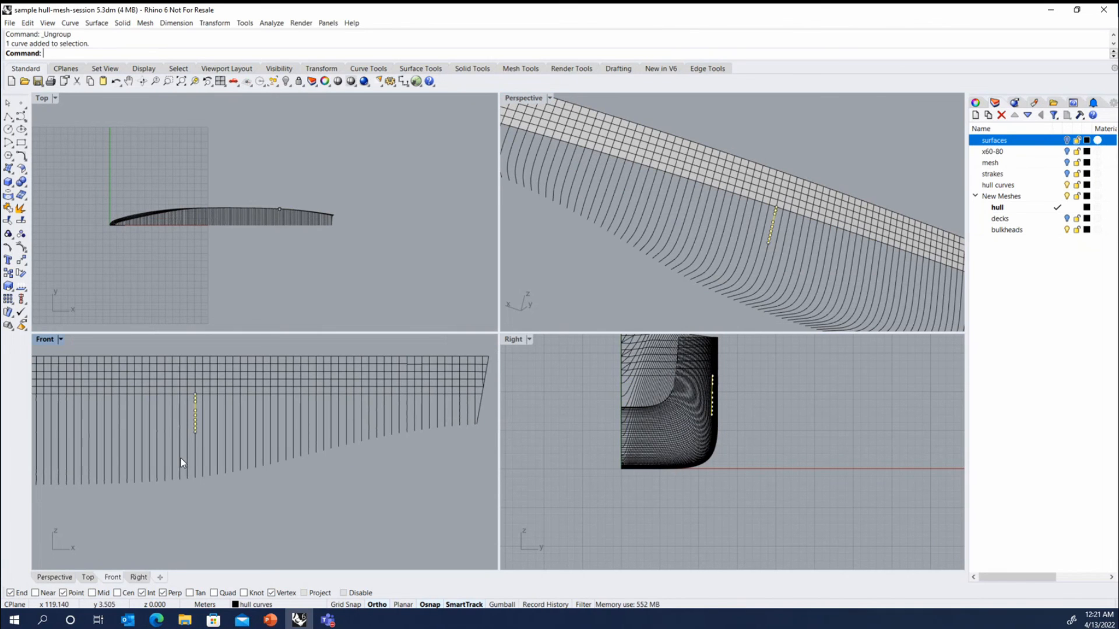
drag(197, 398, 389, 385)
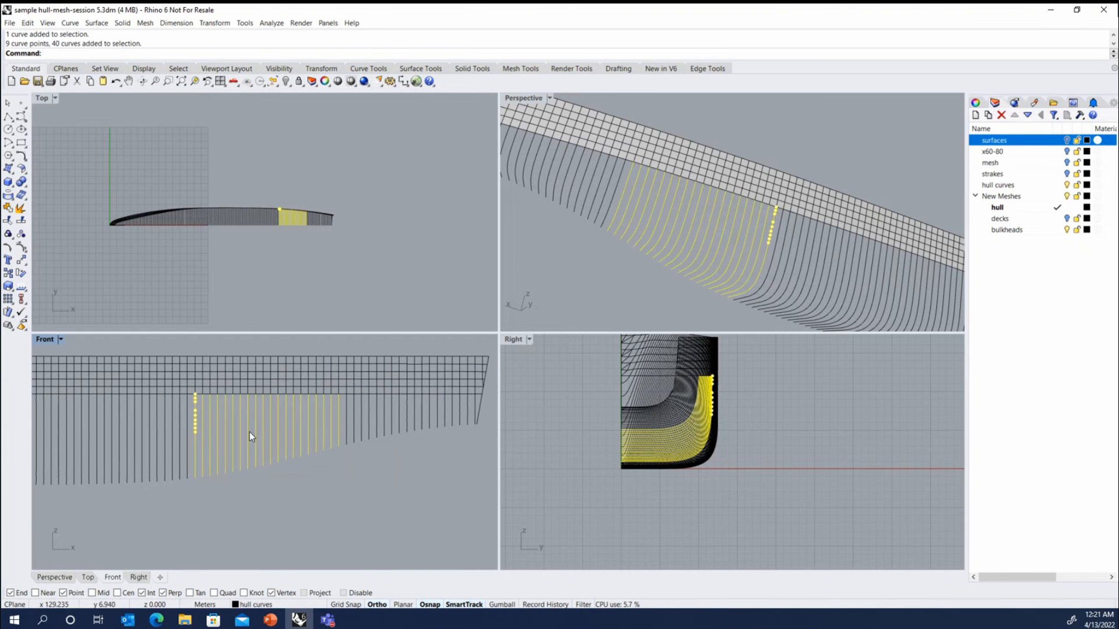
scroll(203, 431, up, 3)
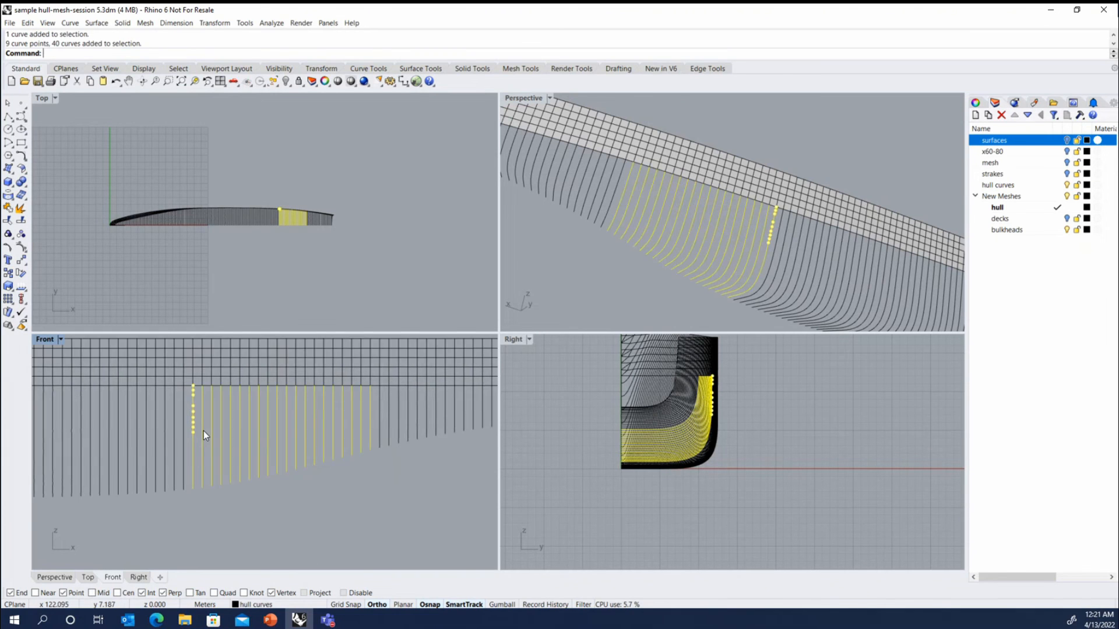
ctrl+click(214, 461)
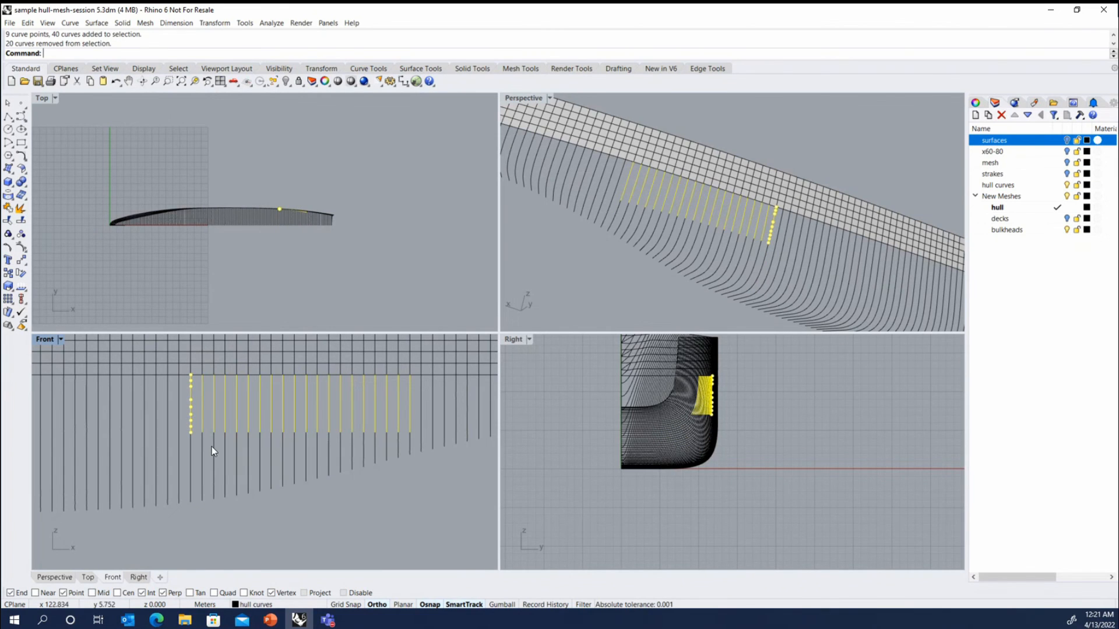
shift+click(213, 446)
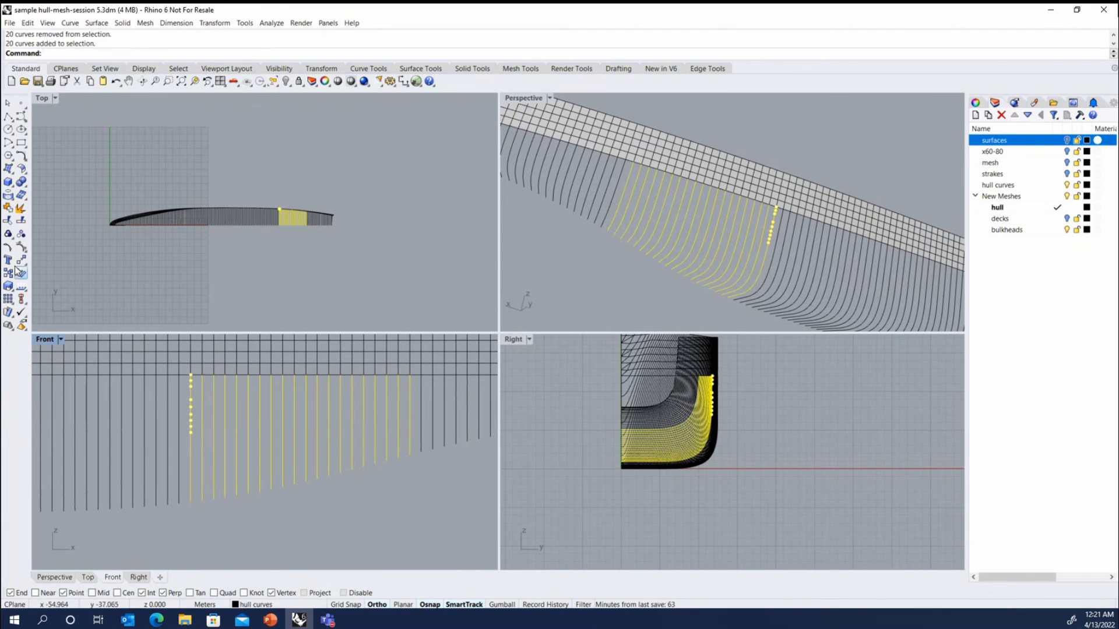
Step: Ungroup the selection, regroup the upper-strip curves with those below and join them into continuous curves
click(21, 235)
click(21, 235)
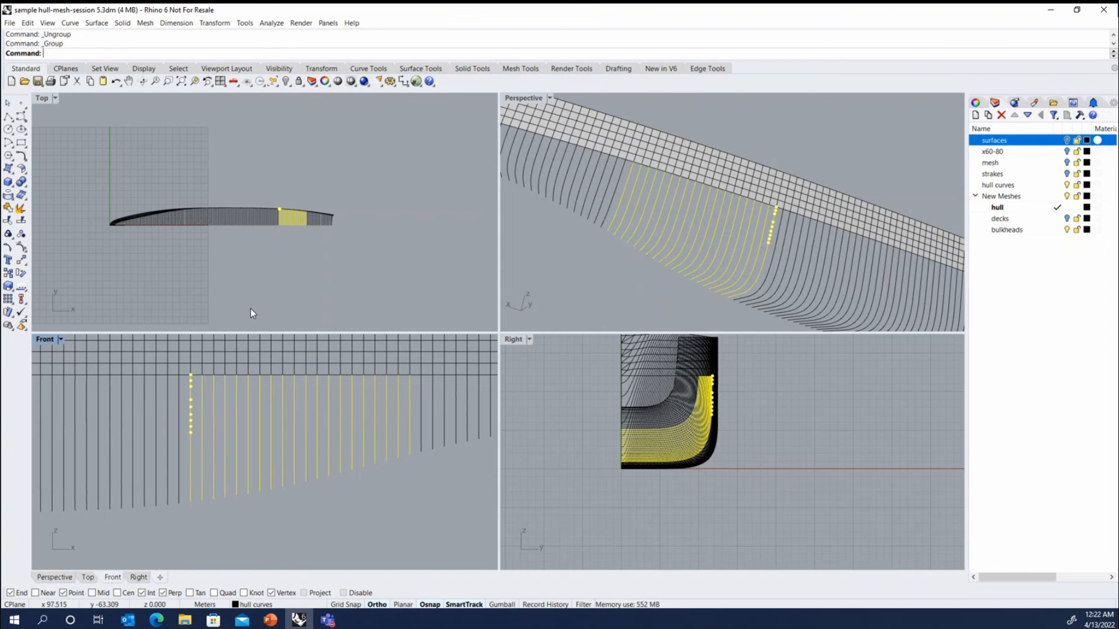
click(8, 220)
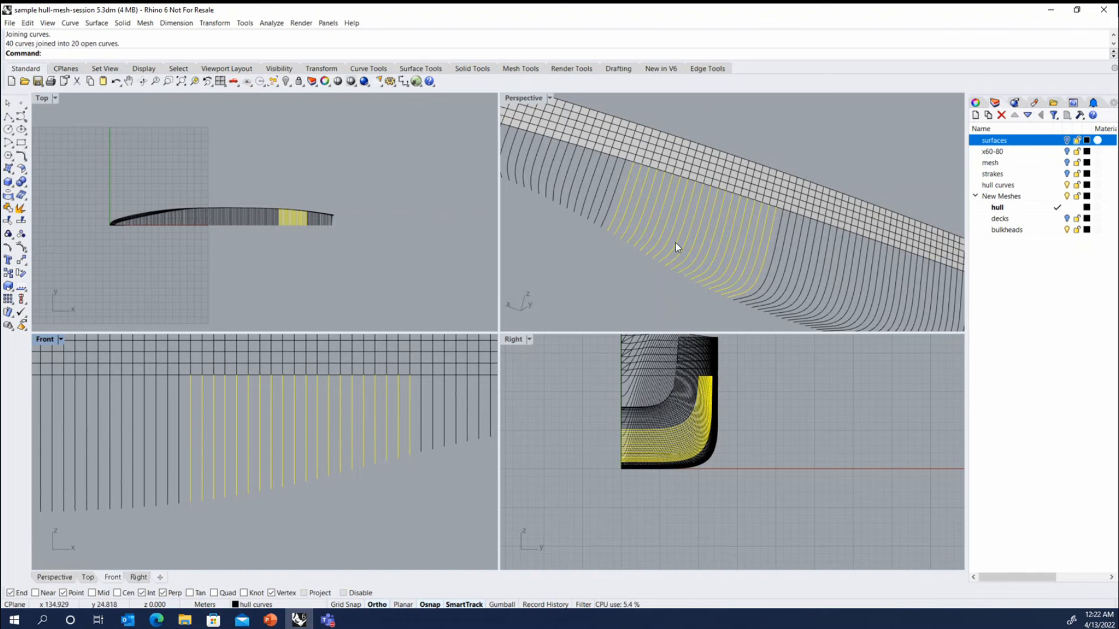
Step: Check the grouping of the aft-end curves, the joined curves beside them and the upper strip by selecting each in turn
click(618, 294)
scroll(611, 250, down, 3)
drag(596, 202, 564, 184)
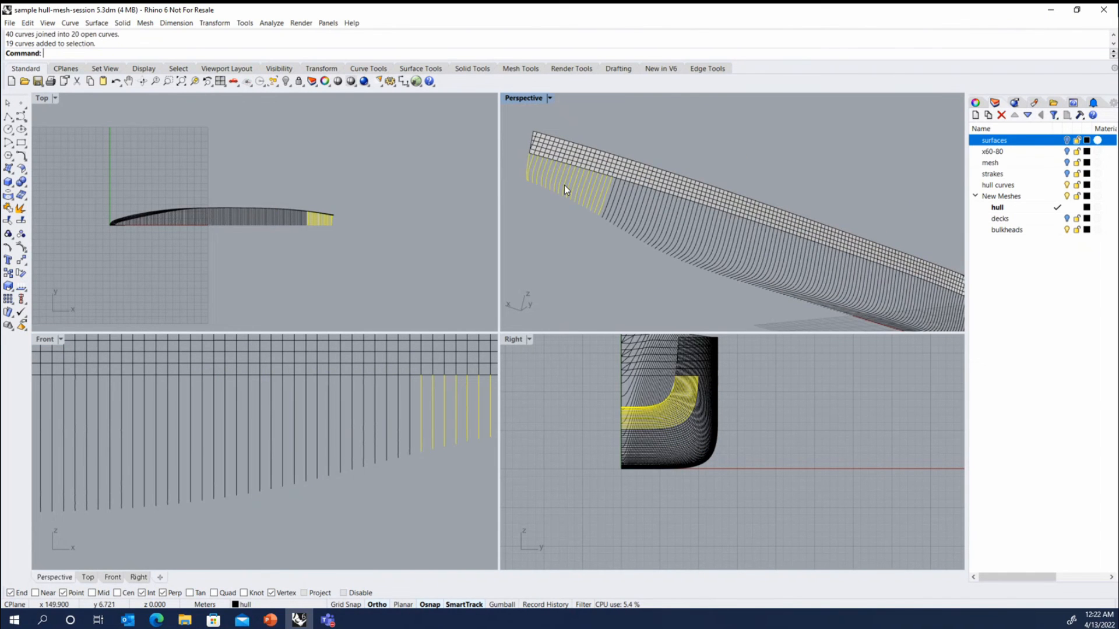
drag(617, 216, 707, 228)
click(714, 229)
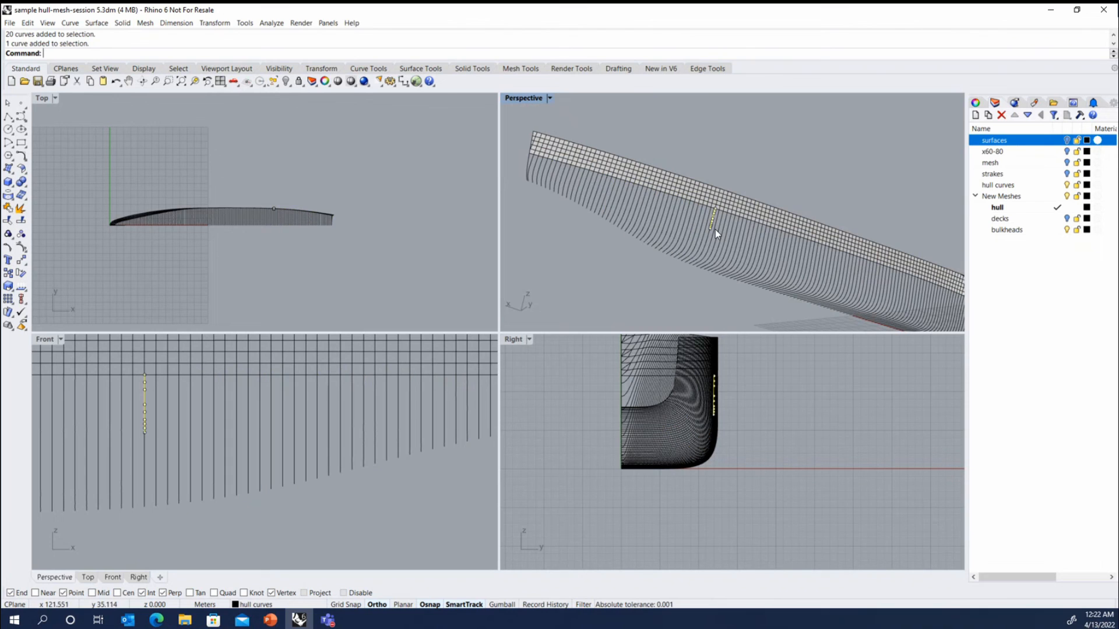
Step: Select the upper-strip curves forward of the joined section and try to join them
click(612, 373)
drag(593, 370, 743, 416)
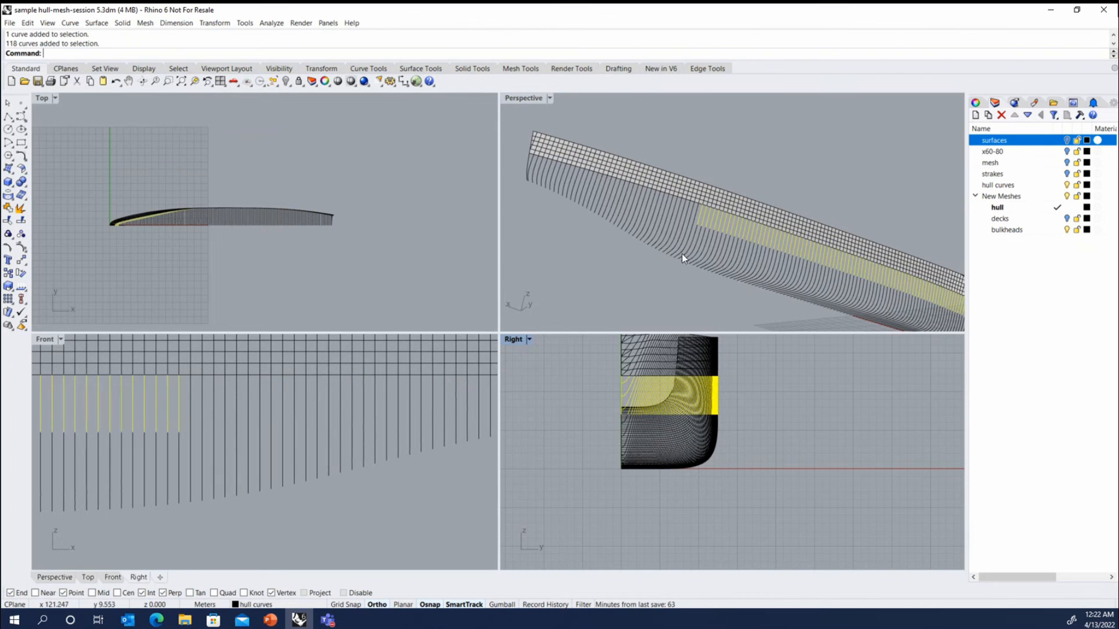
scroll(681, 253, down, 2)
click(8, 208)
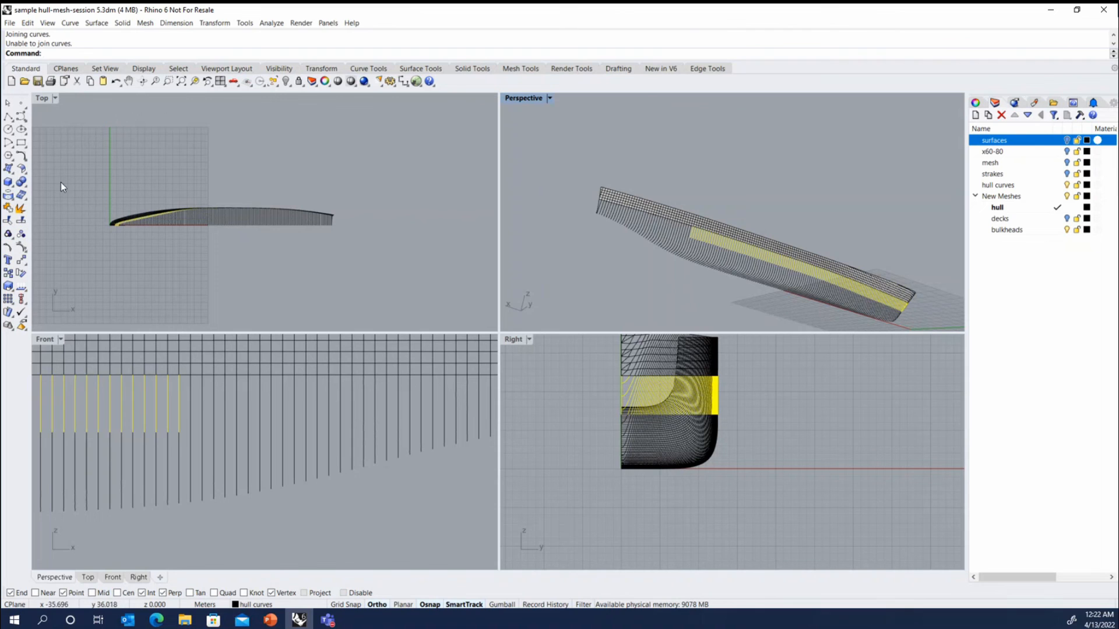
Step: Undo the last join, then join the upper-strip curves aft of the seam with those below them again
key(ctrl+z)
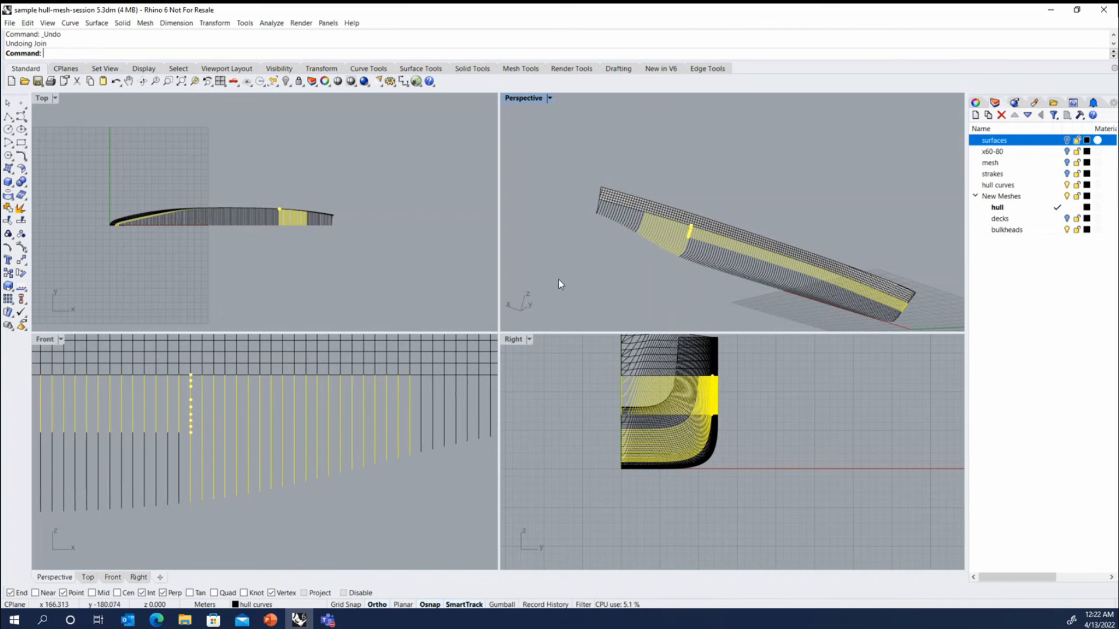
click(661, 235)
click(8, 207)
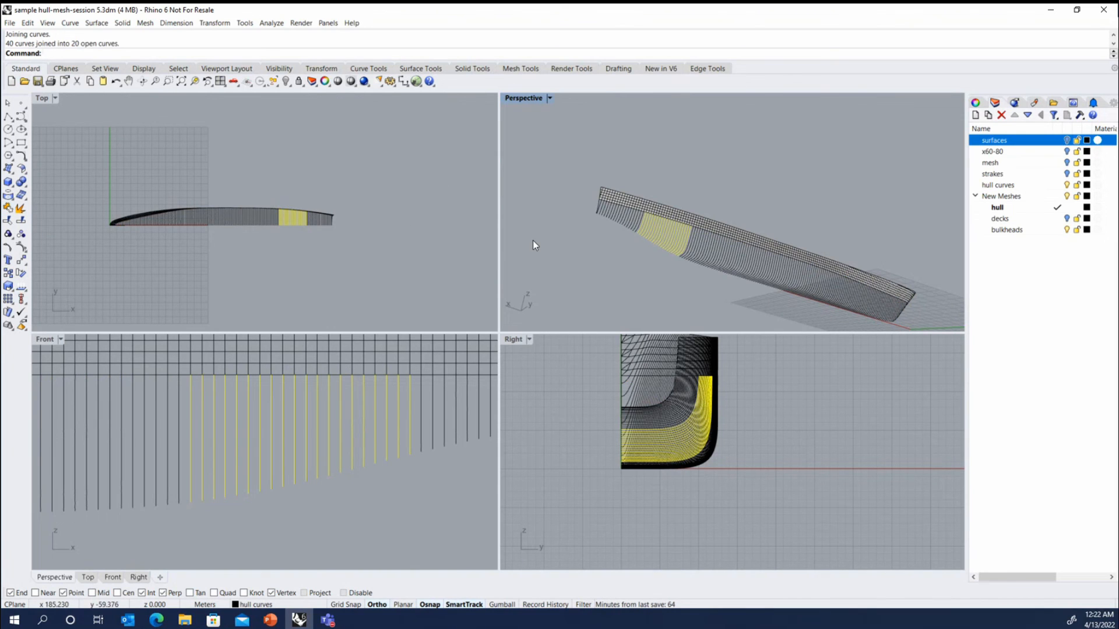
Step: Select the remaining upper-strip curves forward of the joined section and group them
drag(577, 355, 754, 418)
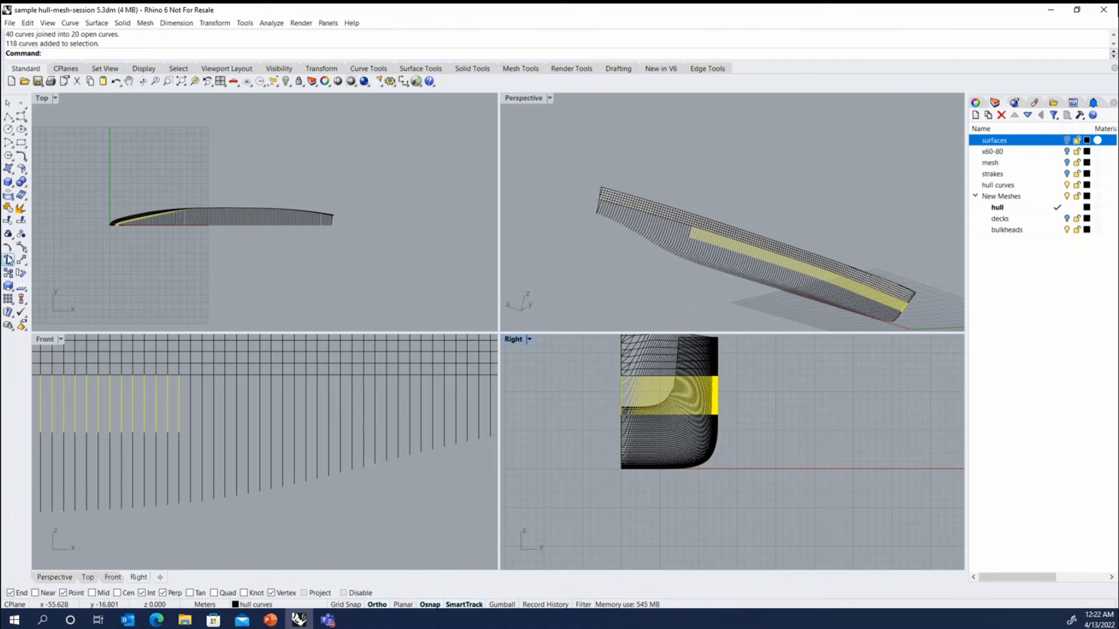
click(8, 234)
click(637, 274)
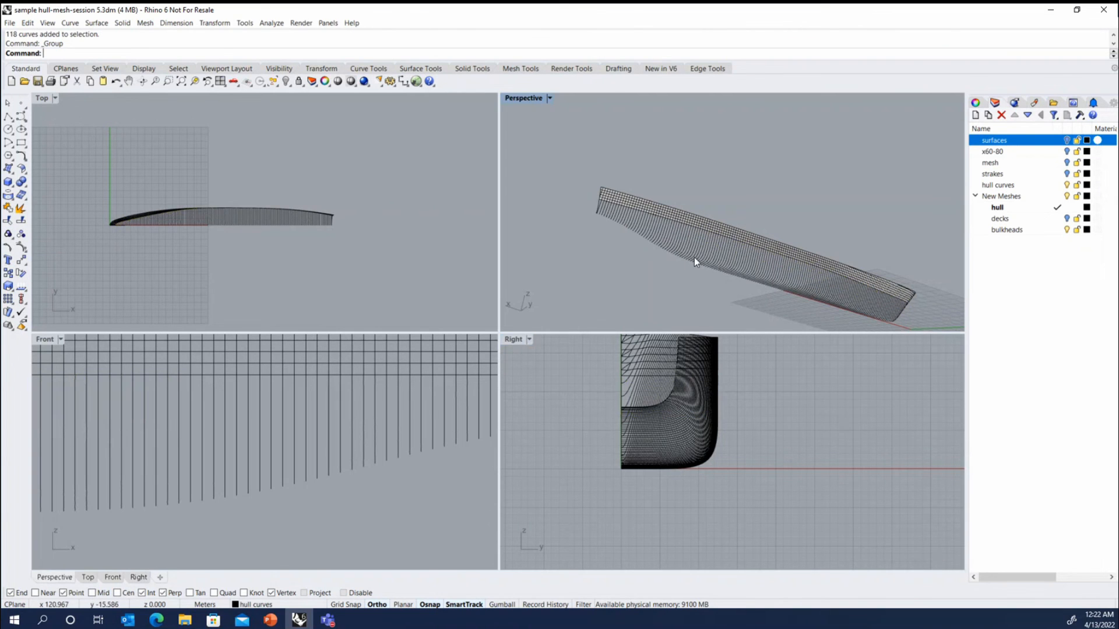
Step: Select the lowest-strip curves along the hull bottom, forward of the joined section, and group them
click(712, 250)
click(713, 264)
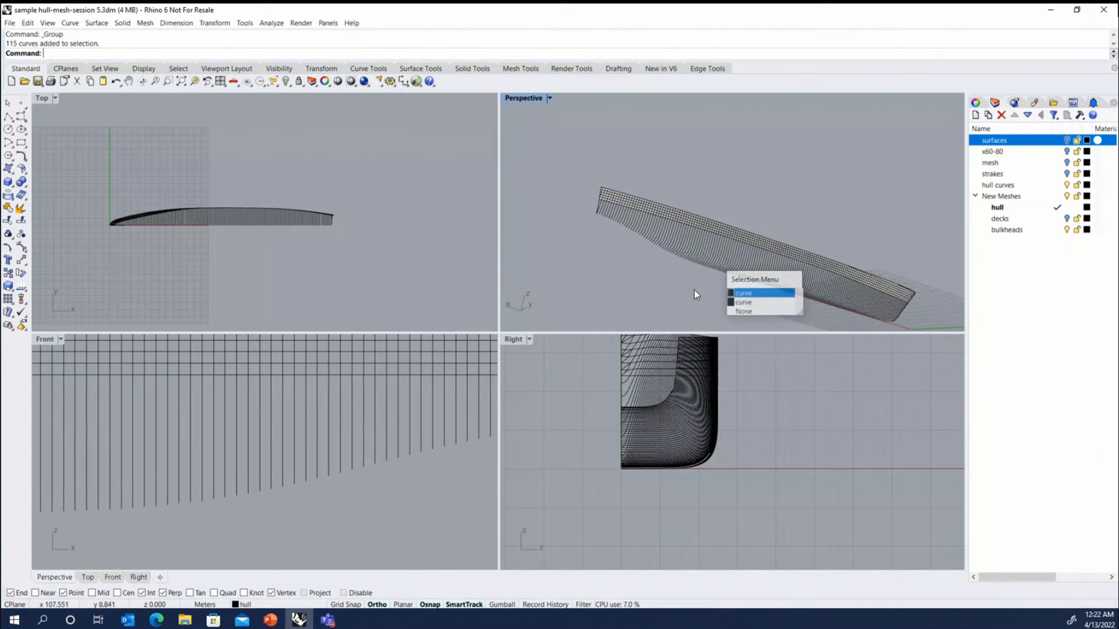
key(Escape)
drag(571, 422, 747, 463)
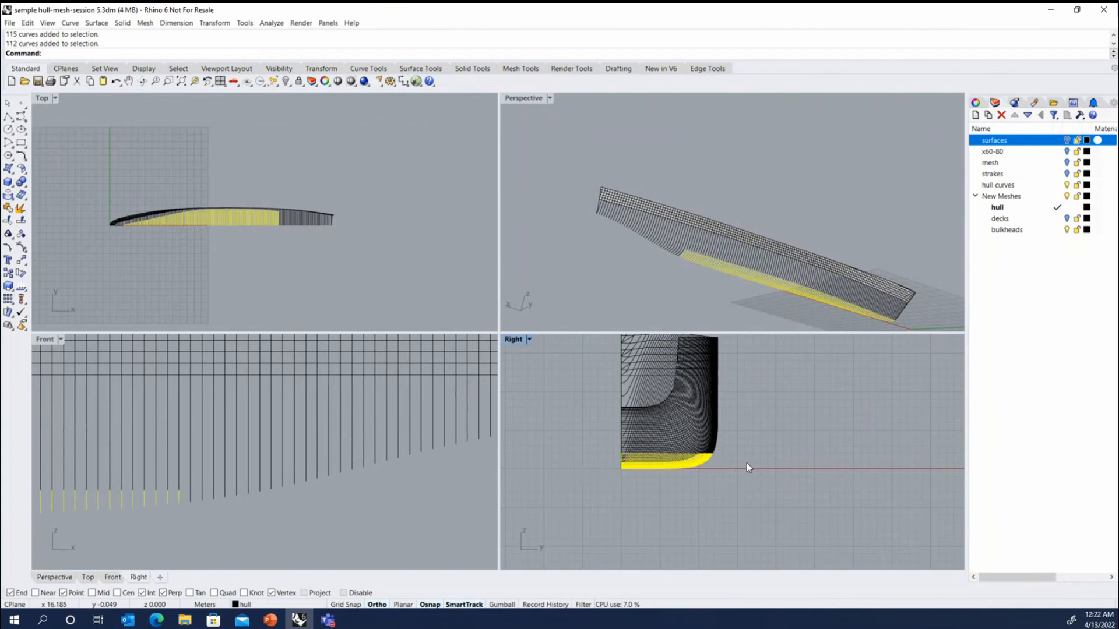
click(21, 221)
click(630, 298)
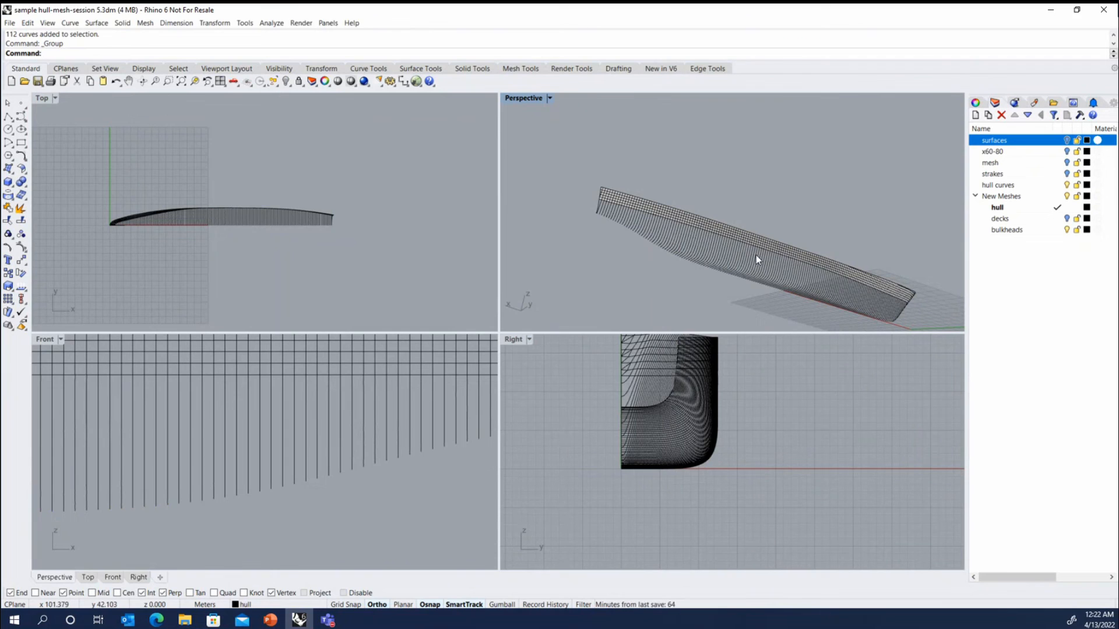
Step: Verify the groups by selecting the forward hull strip, the joined section and the aft-end curves in turn
click(757, 260)
click(673, 247)
click(624, 218)
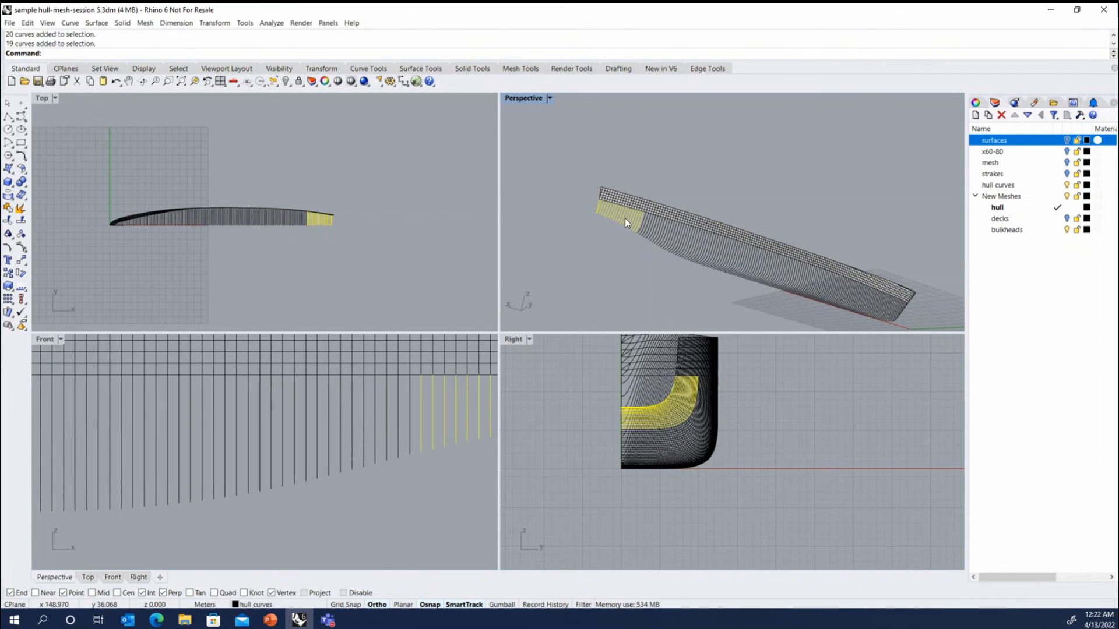